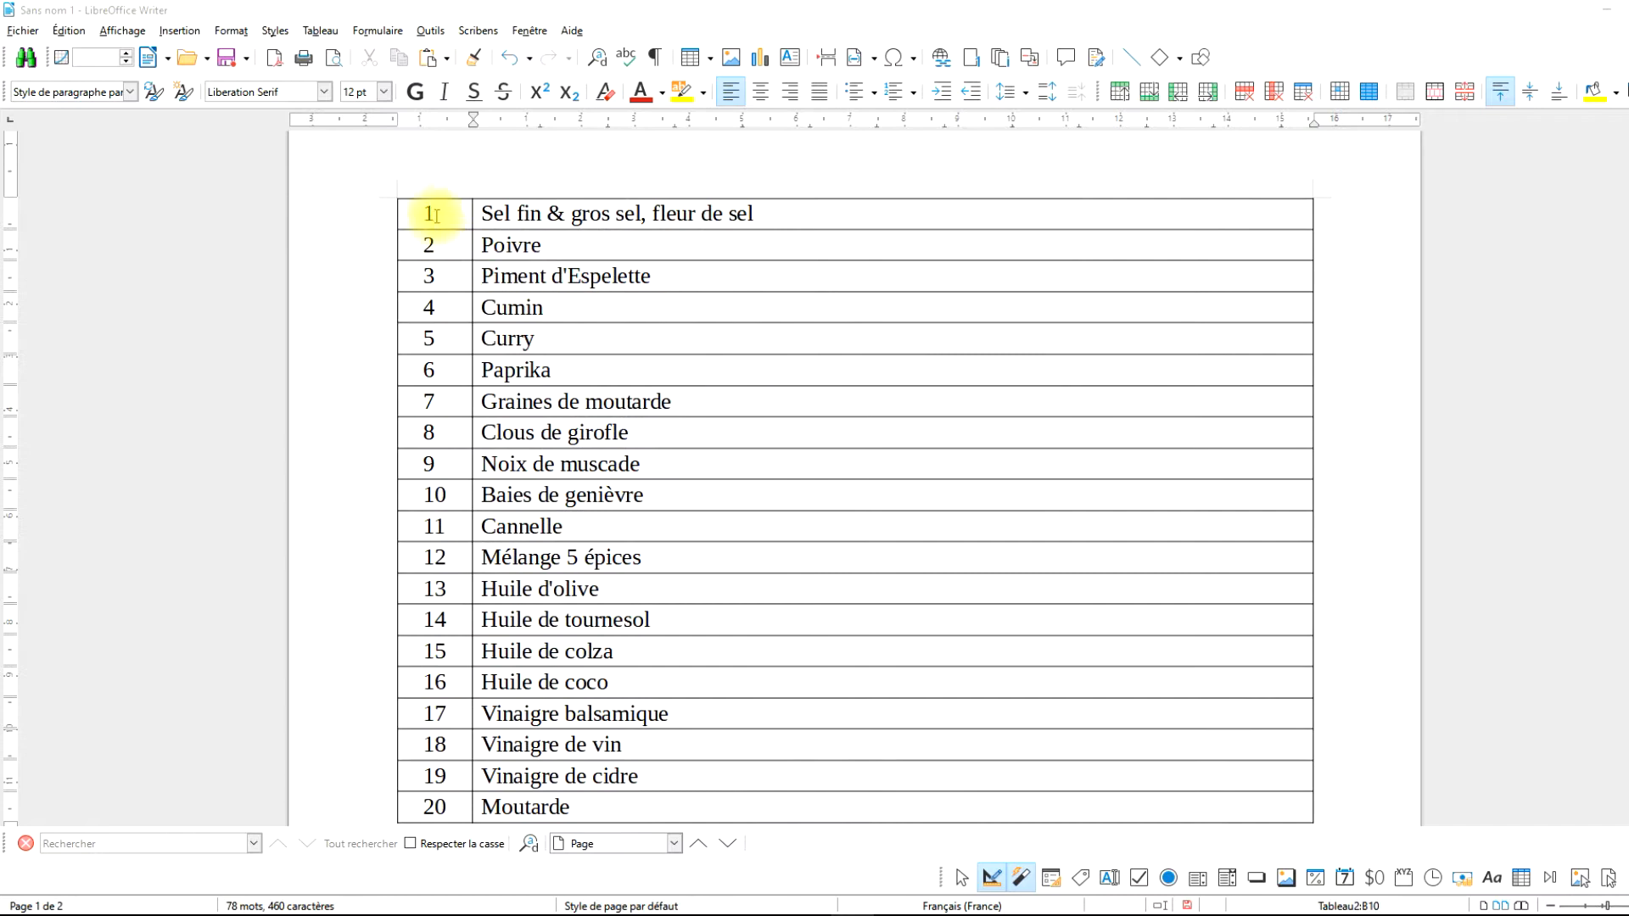
Copy the ingredient names in the table's second column, from "Sel fin & gros sel, fleur de sel" to "Moutarde".
drag(436, 224, 454, 820)
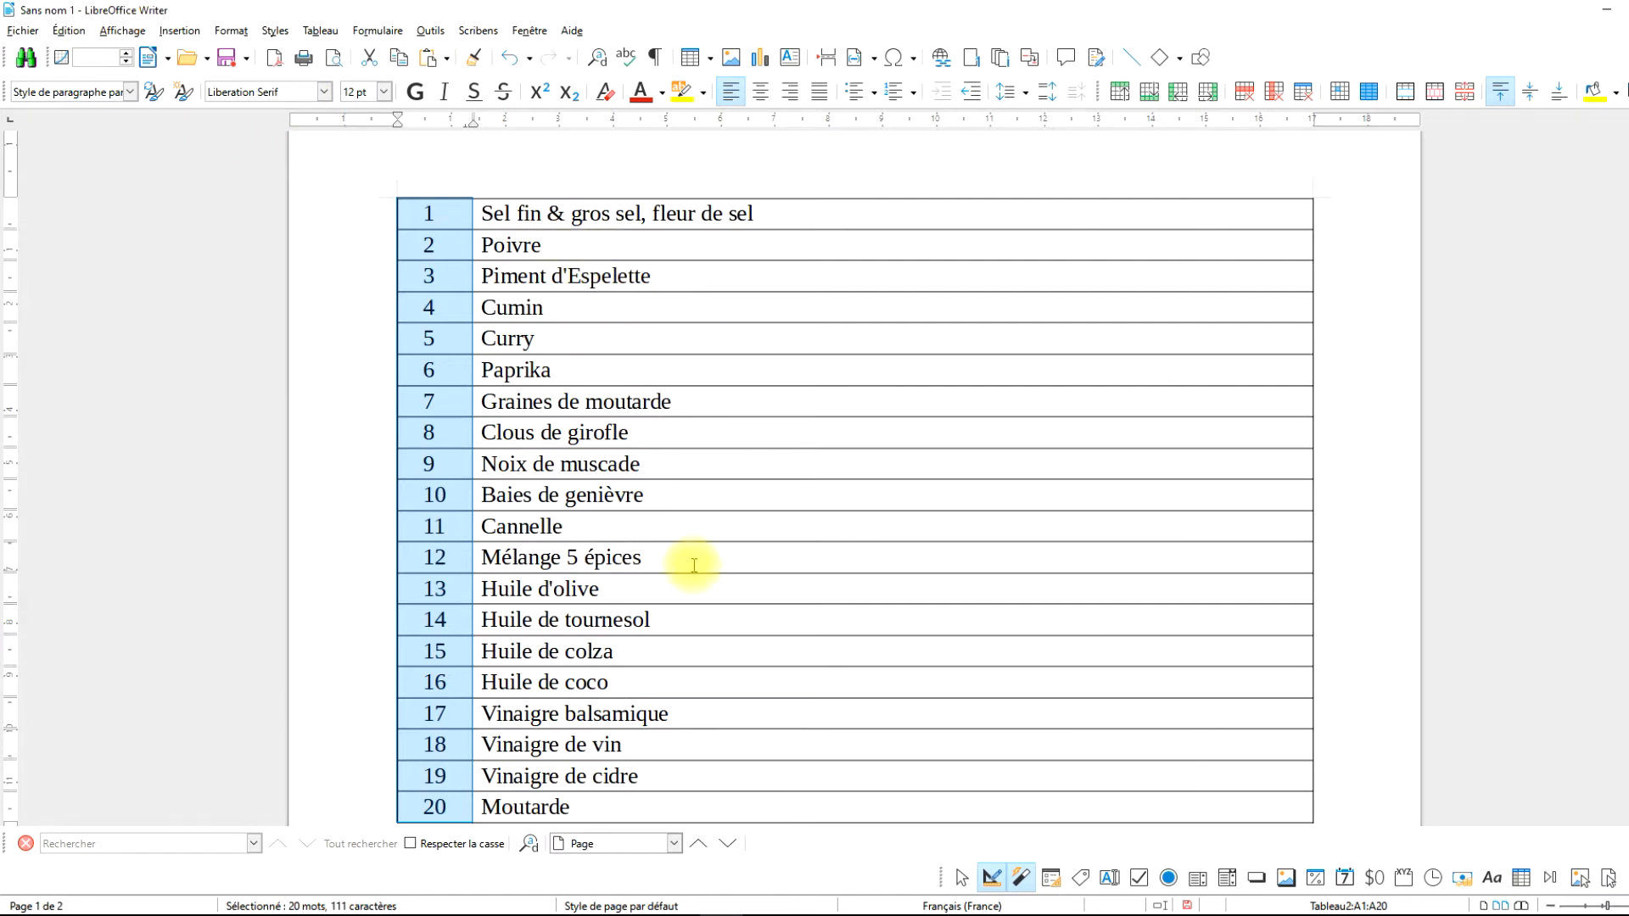
scroll(735, 543, down, 3)
scroll(736, 543, up, 1)
scroll(727, 268, up, 3)
click(723, 278)
scroll(811, 505, down, 8)
shift+click(705, 451)
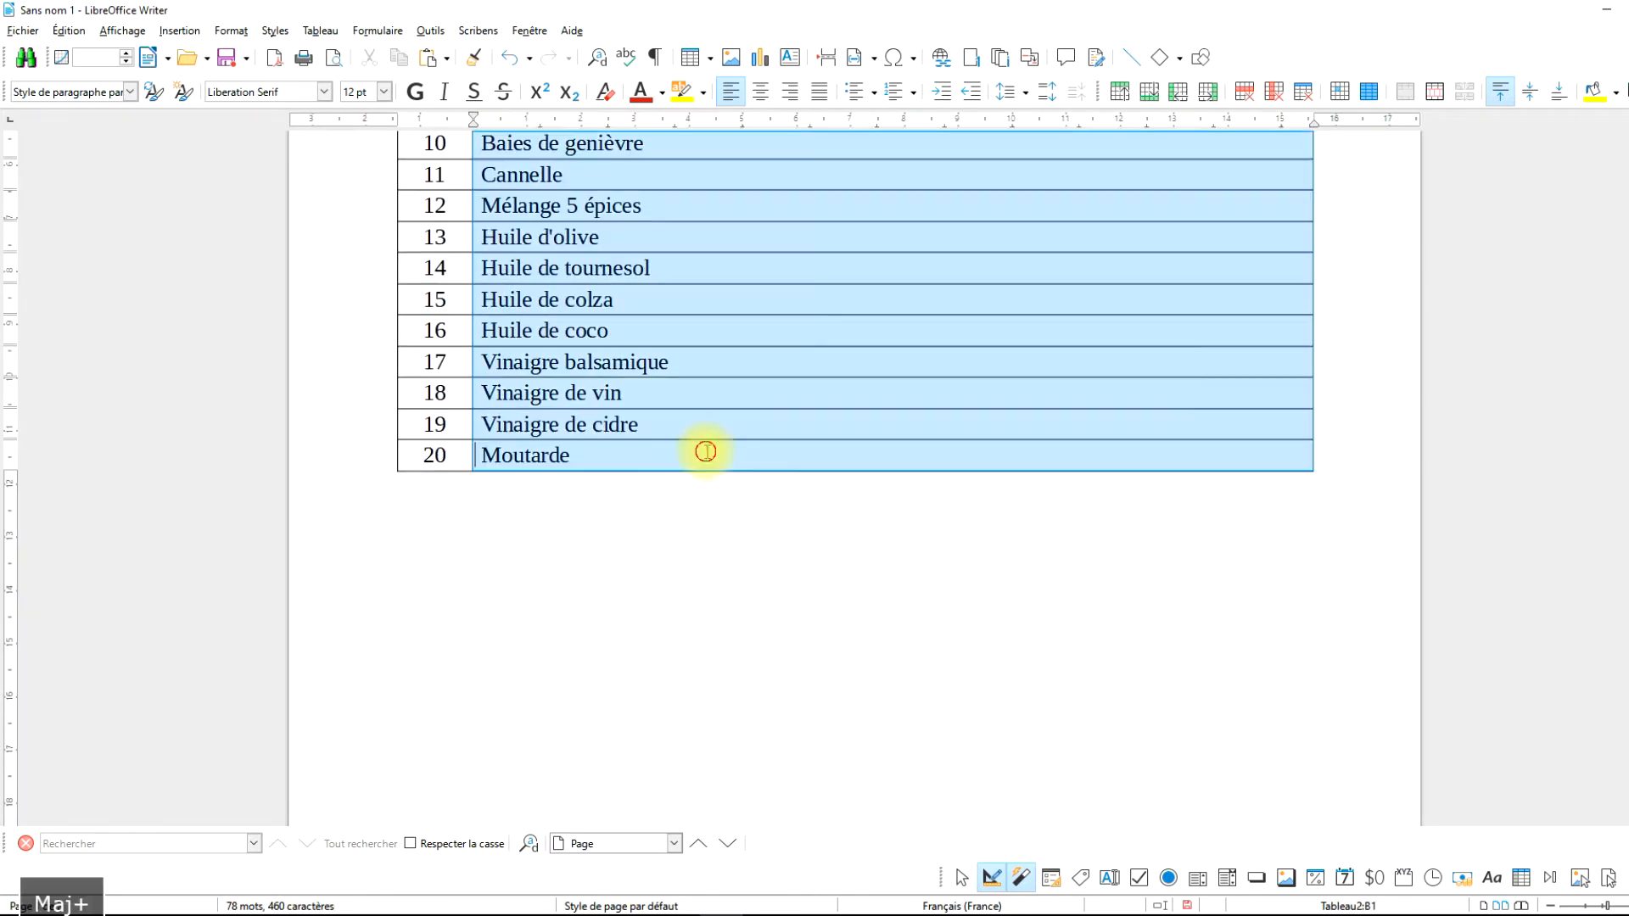
key(ctrl+c)
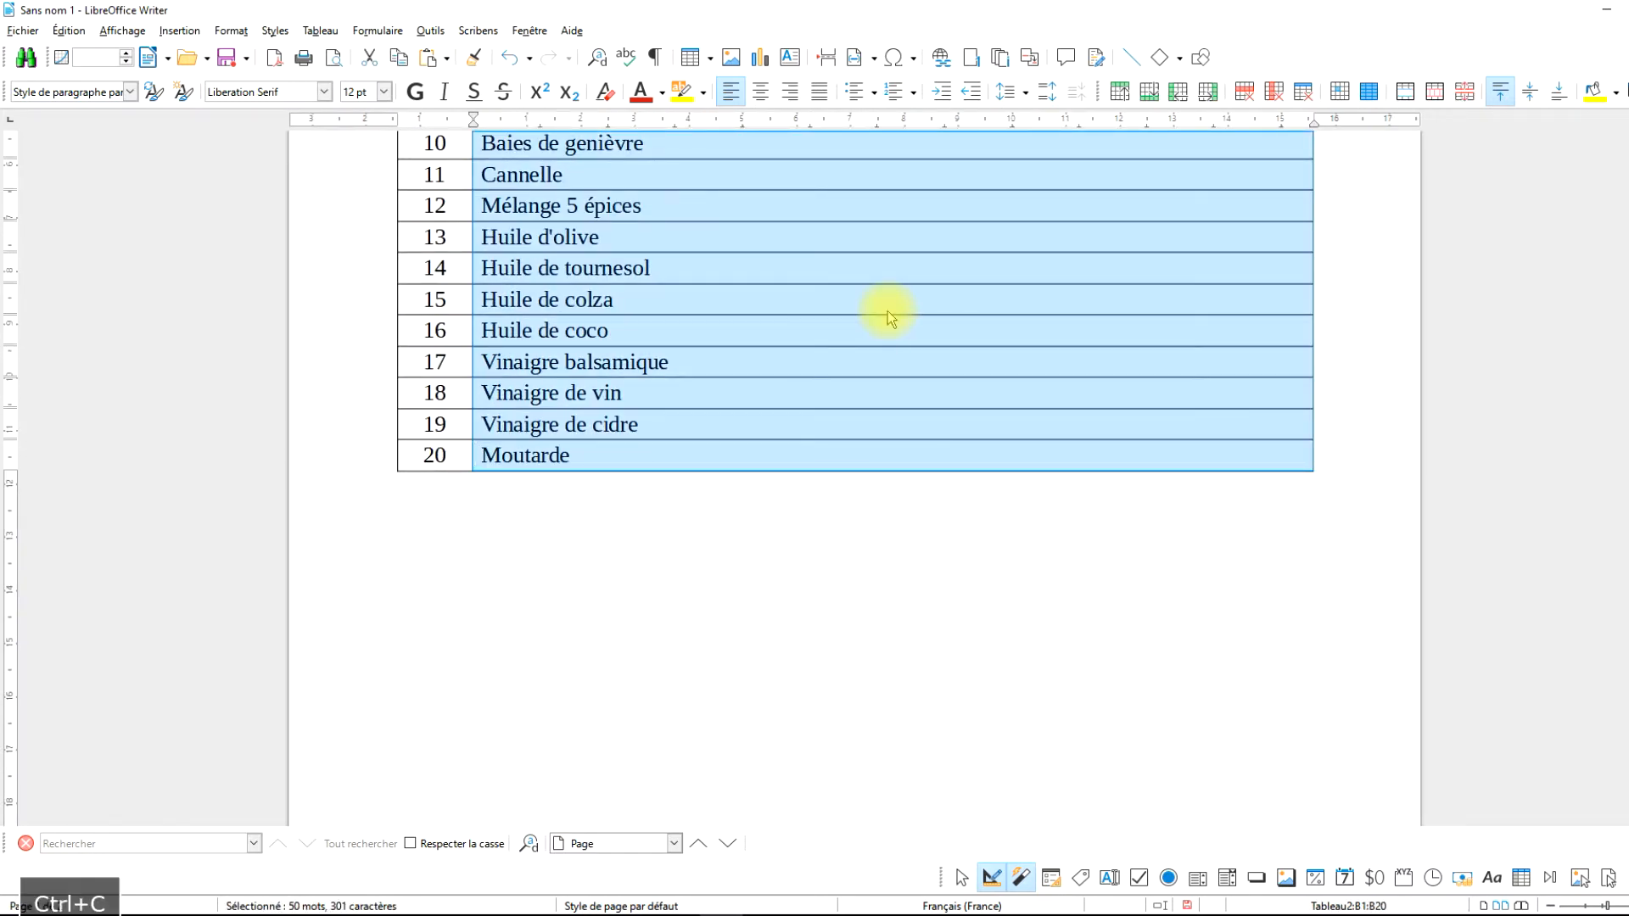
Insert a page break below the green table on the second page to start a new page.
scroll(869, 459, down, 8)
scroll(679, 543, down, 1)
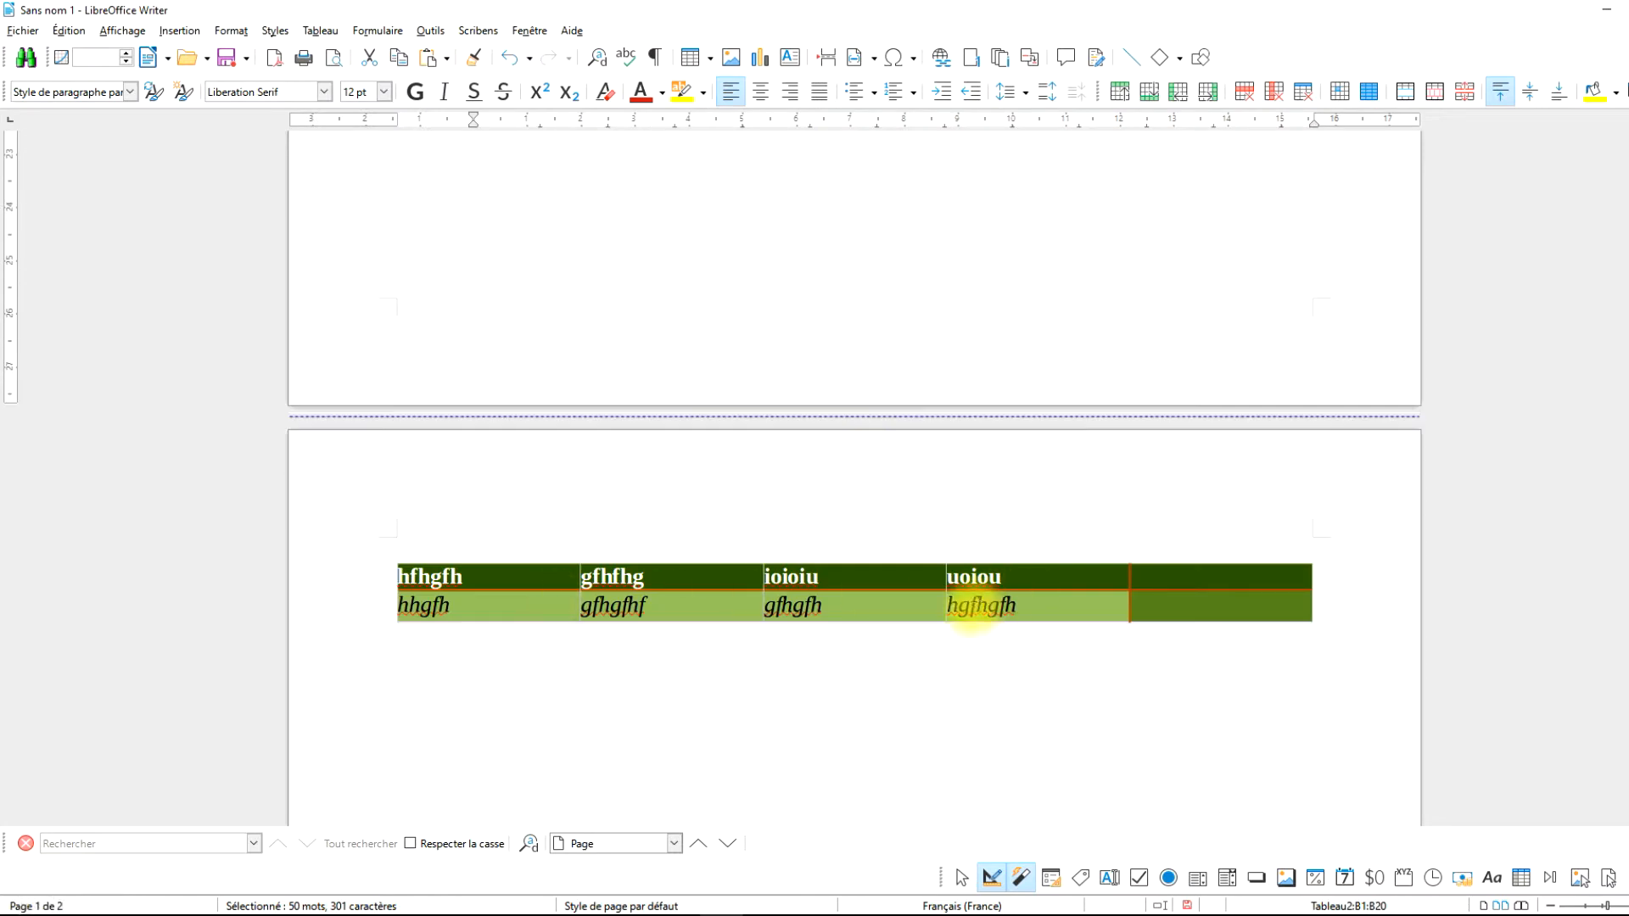
scroll(1101, 557, down, 1)
scroll(1047, 407, up, 10)
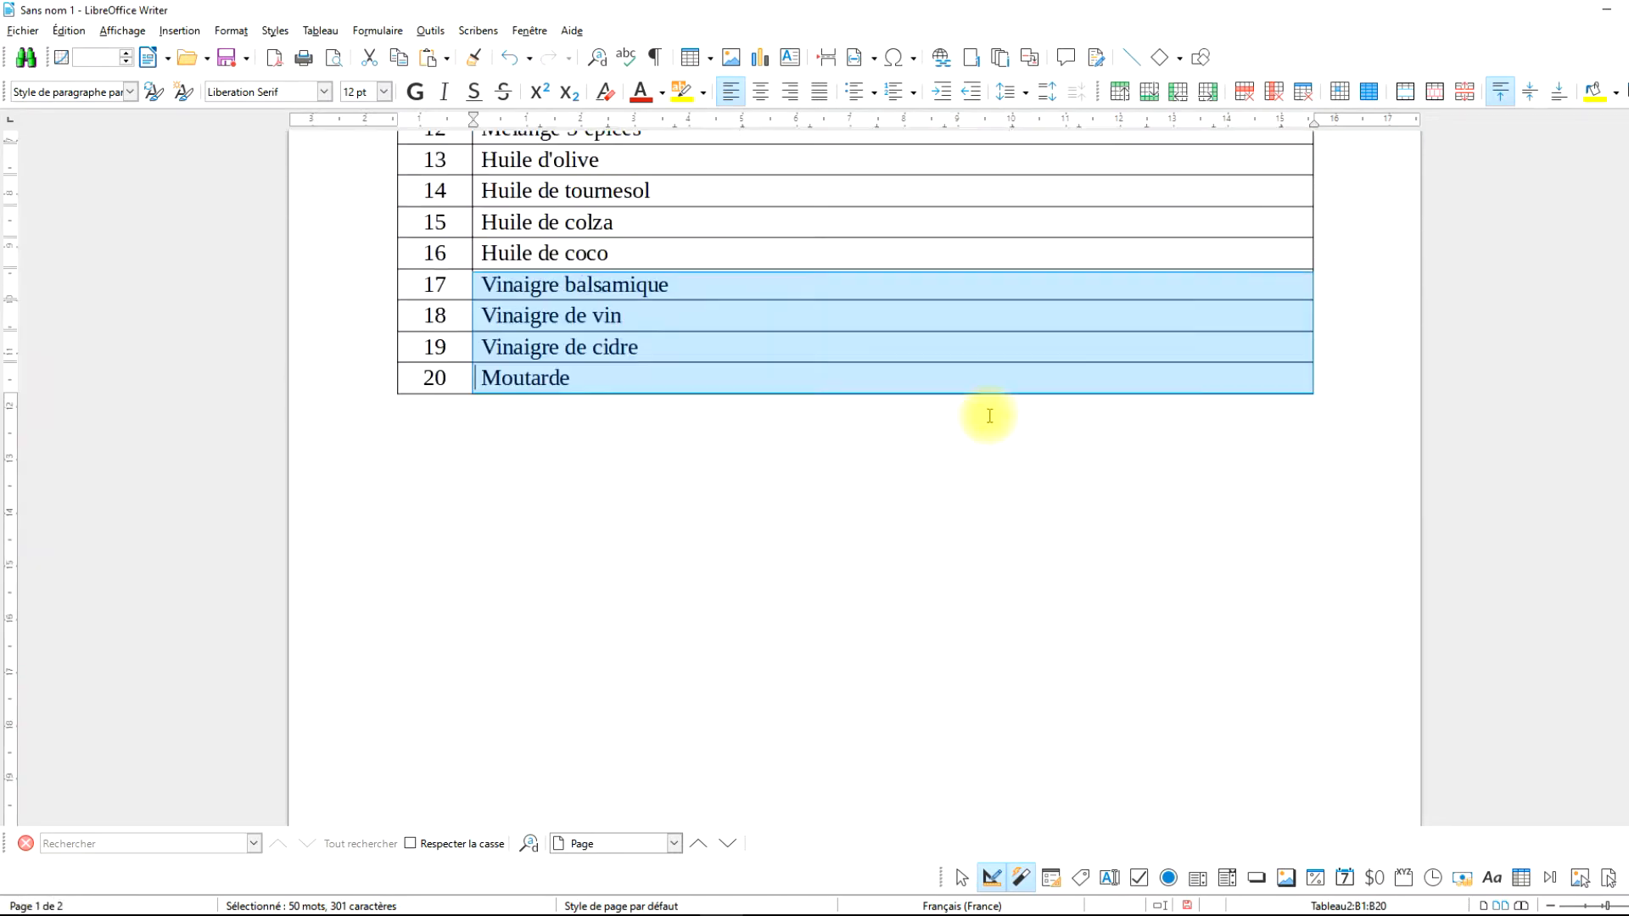
scroll(973, 420, up, 2)
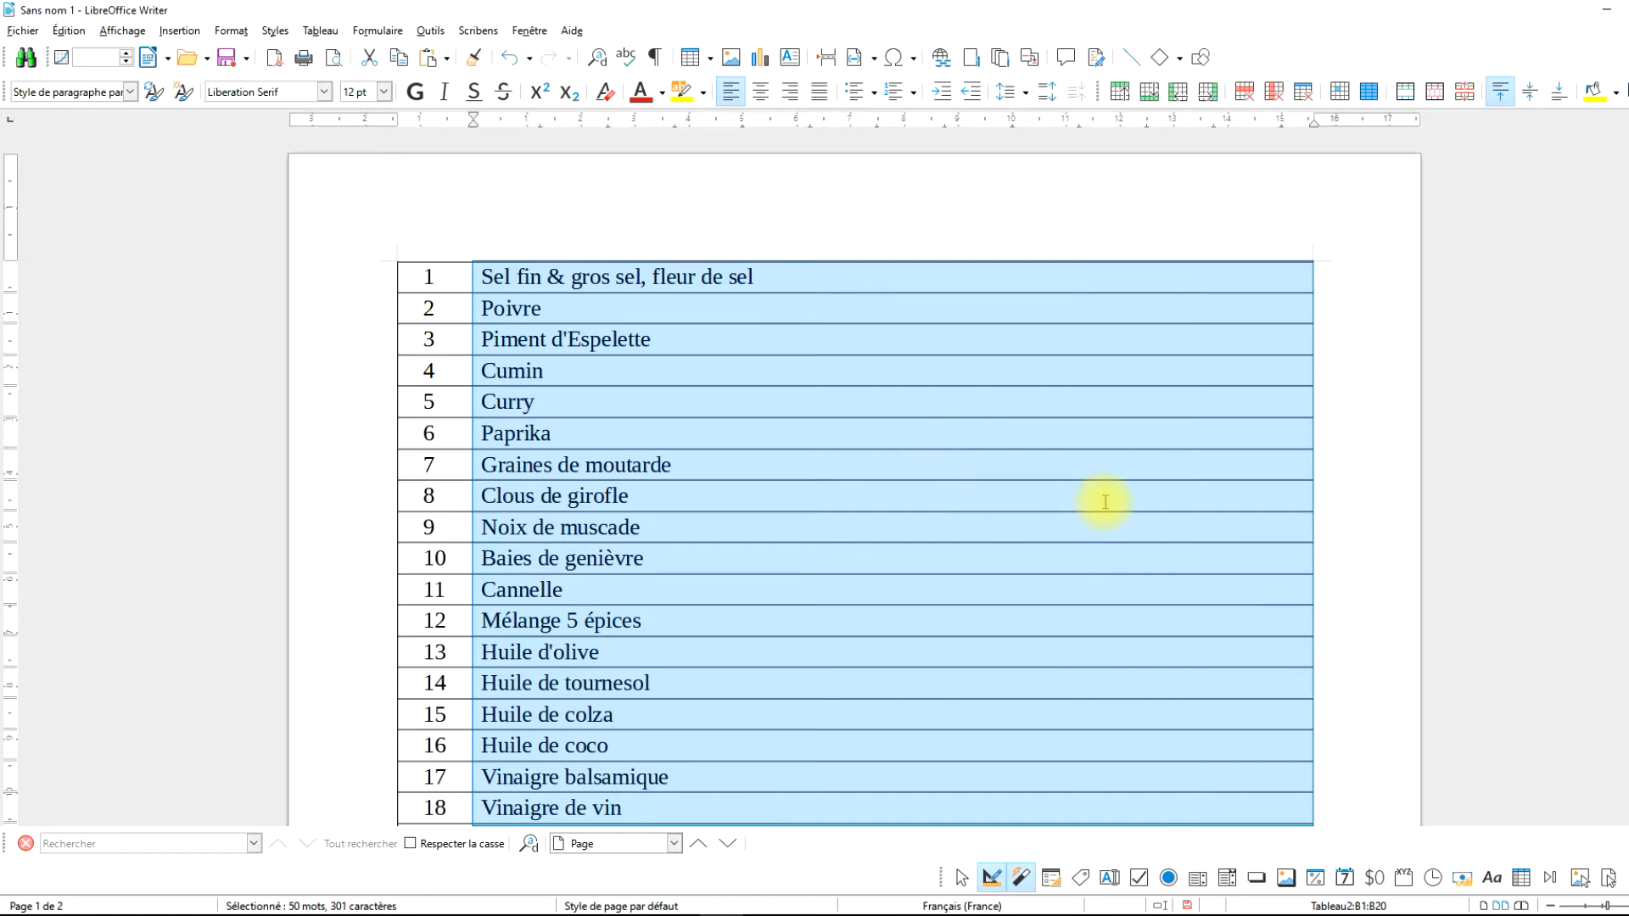
scroll(1017, 485, down, 15)
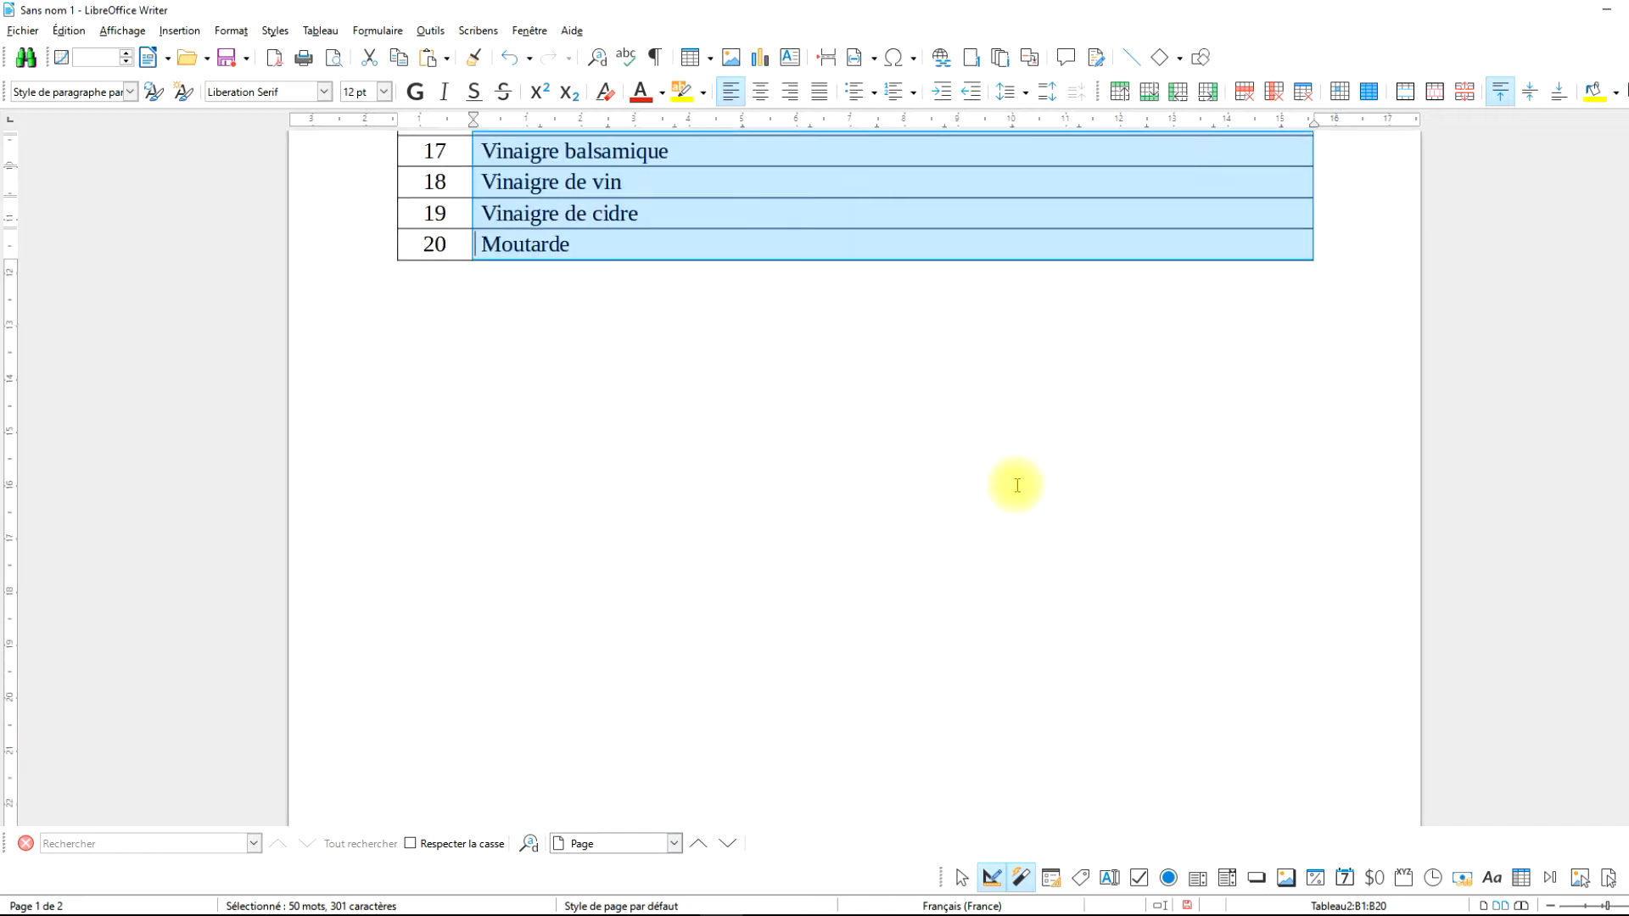
click(890, 406)
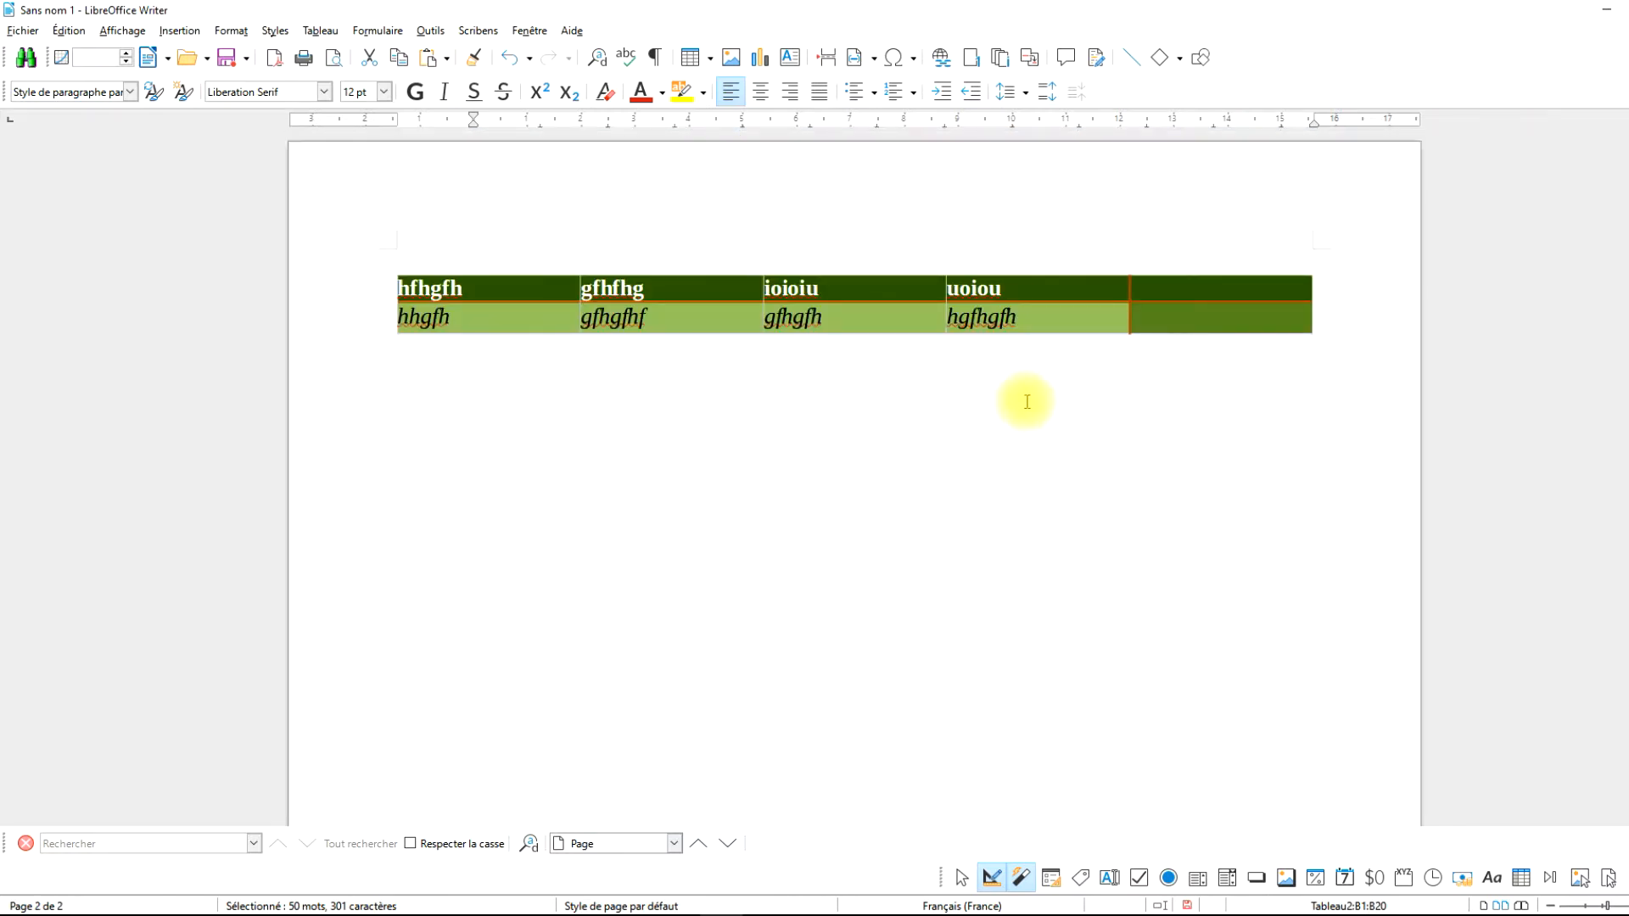
key(ctrl+Return)
Paste the copied ingredient names on the new third page as plain text lines without the table.
right_click(638, 630)
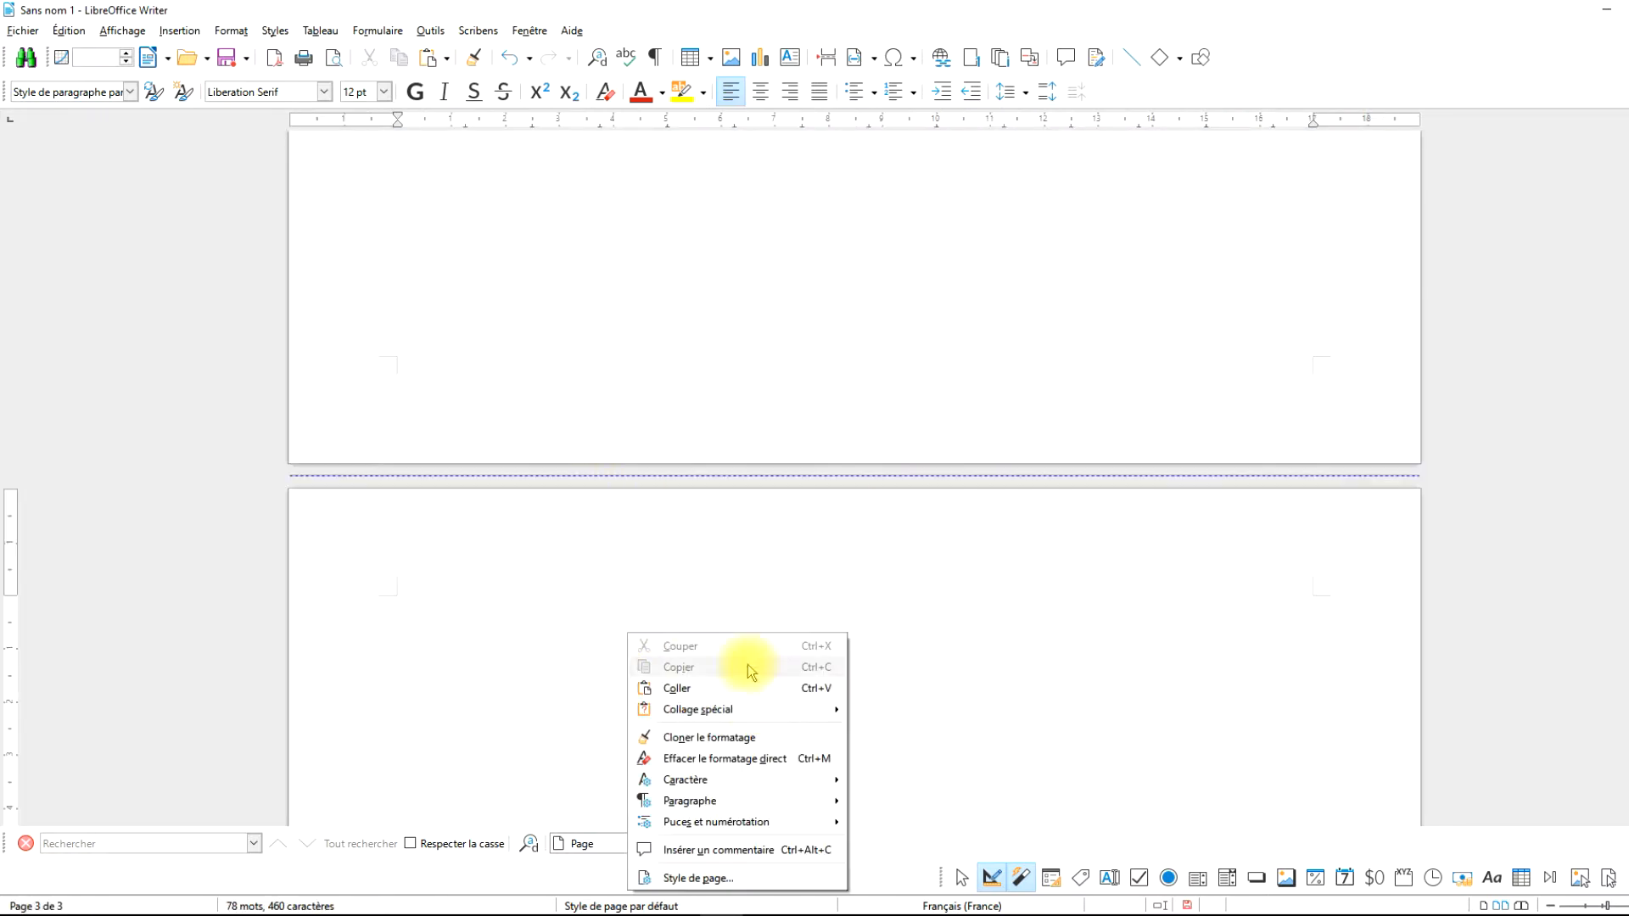
mouse_move(768, 709)
click(934, 705)
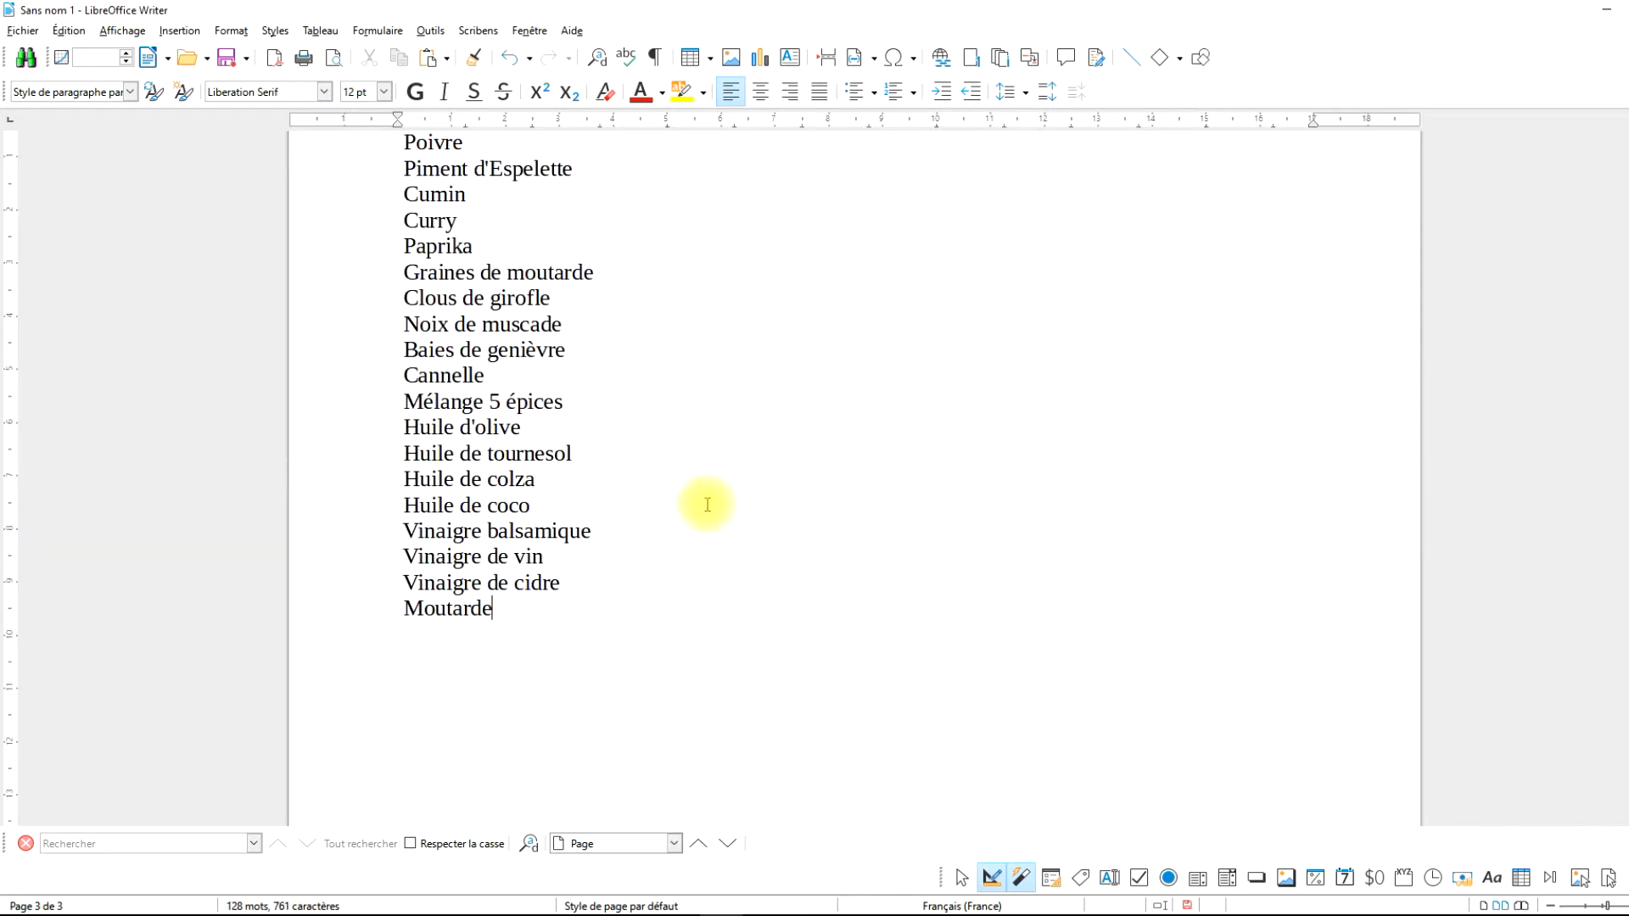
scroll(701, 501, up, 5)
scroll(613, 538, down, 3)
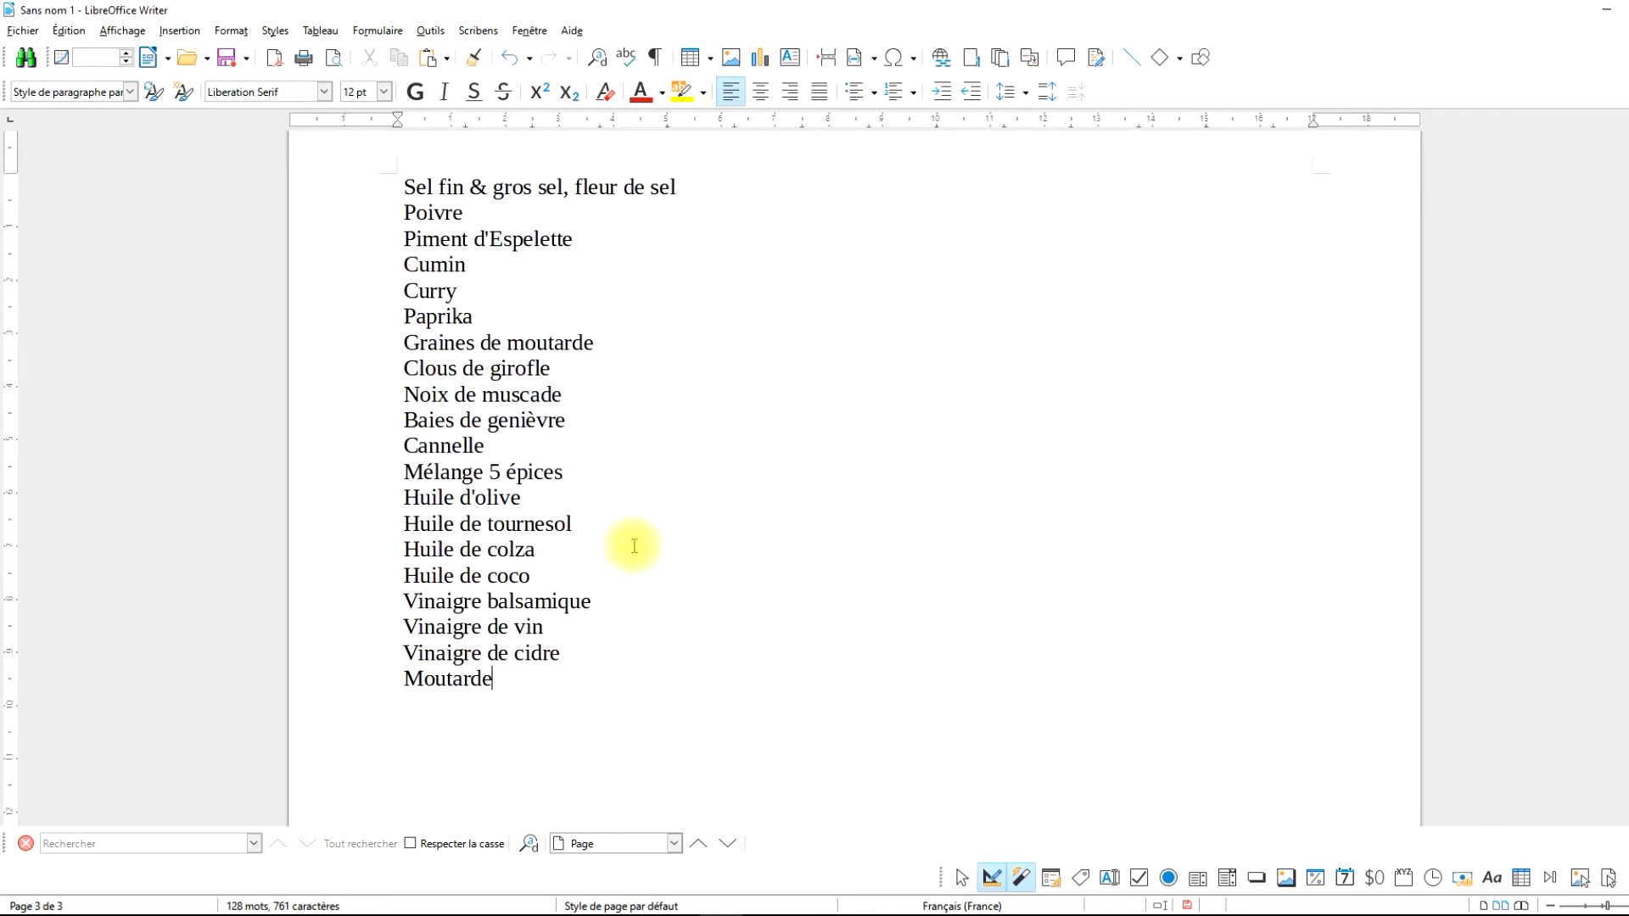
Convert the whole pasted ingredient list, from "Sel fin & gros sel, fleur de sel" to "Moutarde", into a one-column table.
drag(397, 187, 771, 185)
drag(353, 214, 577, 241)
drag(376, 268, 598, 272)
click(543, 441)
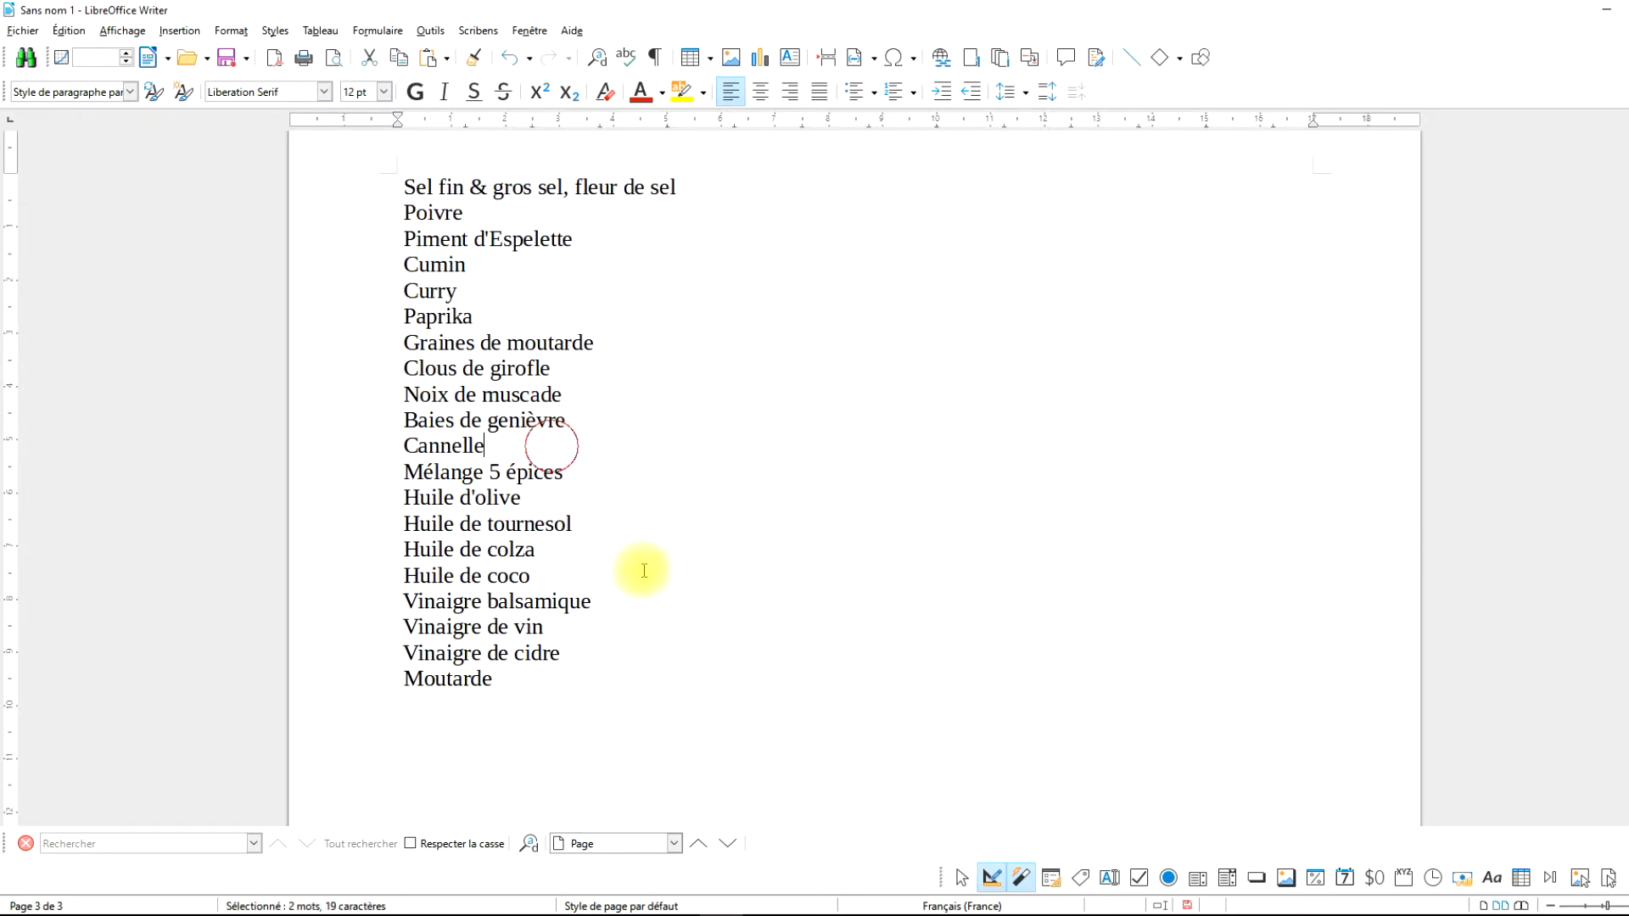
drag(513, 679, 334, 161)
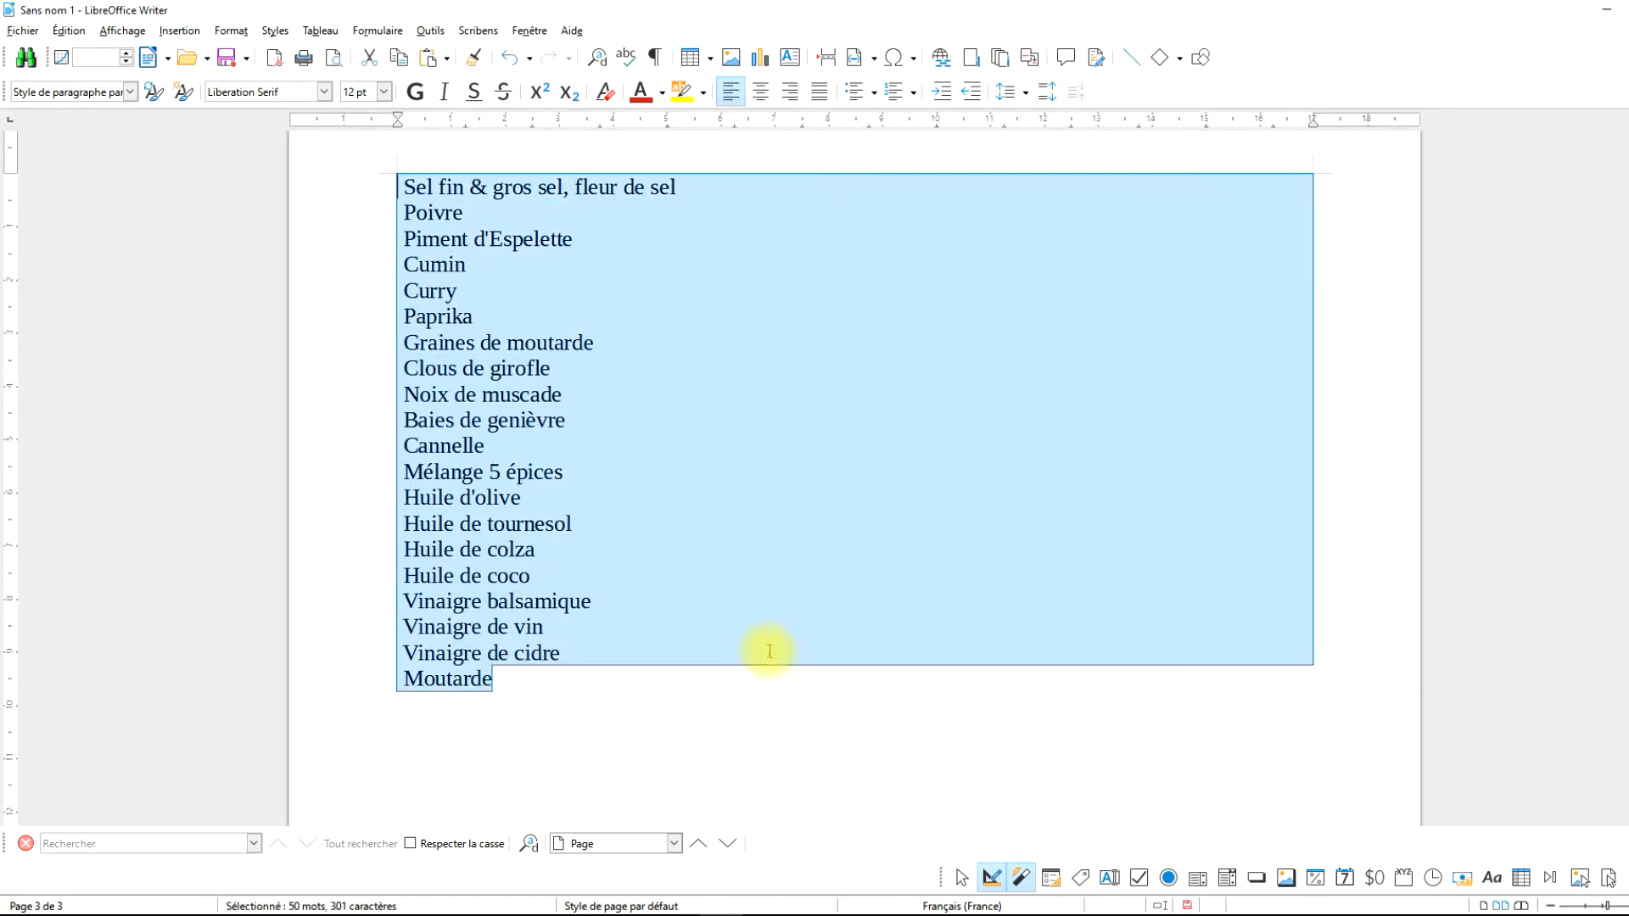
click(663, 685)
drag(519, 677, 303, 180)
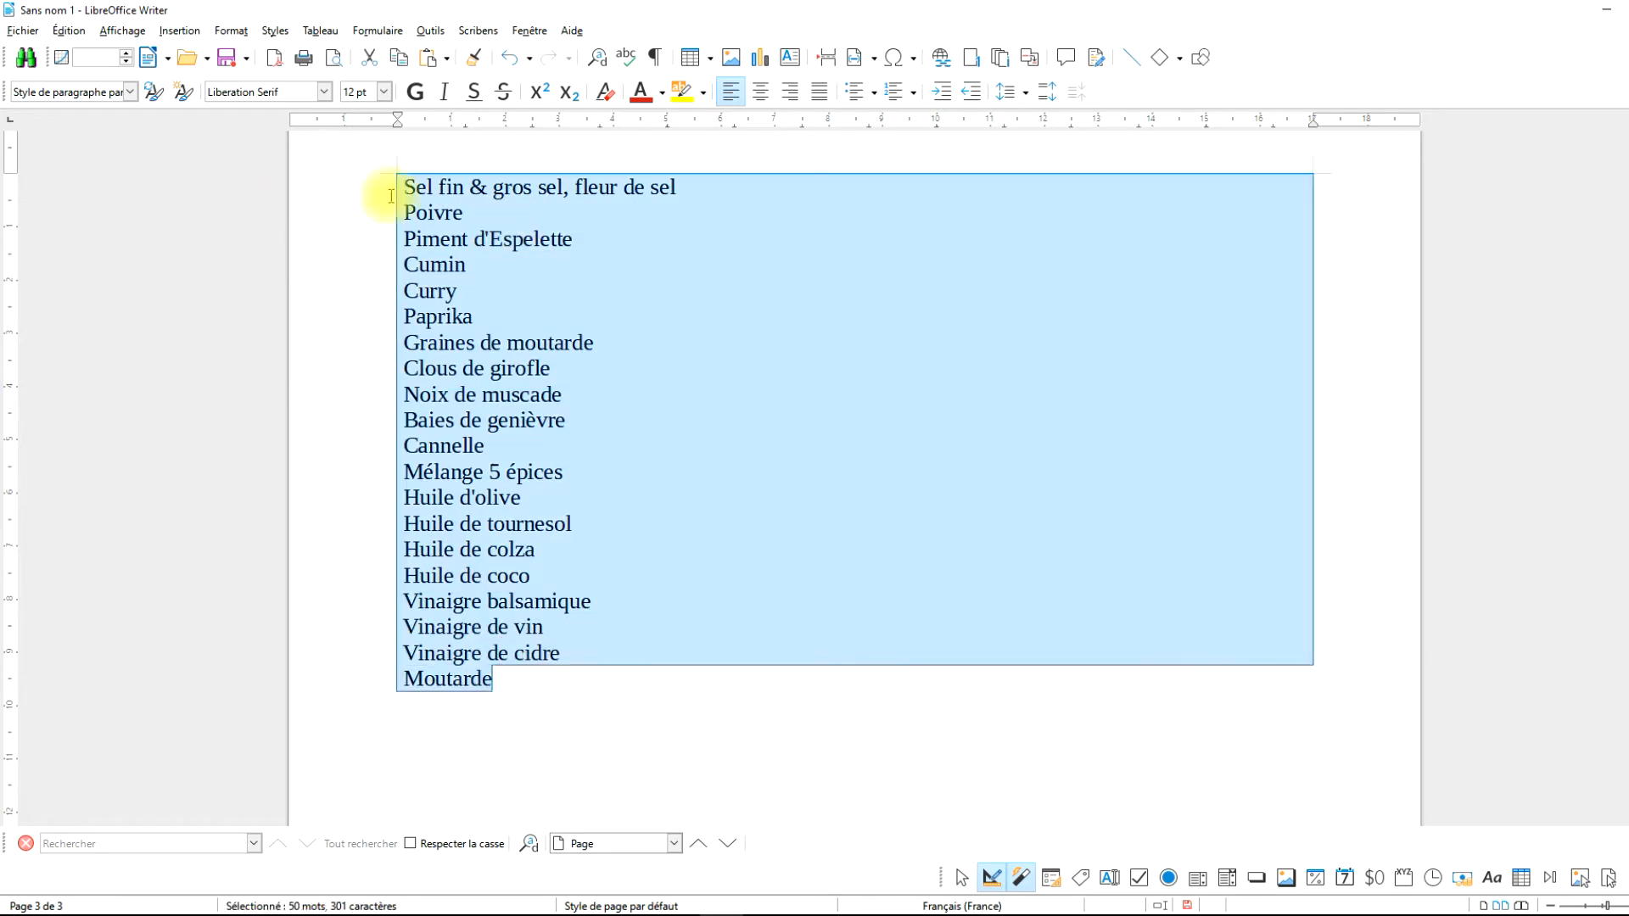
click(392, 188)
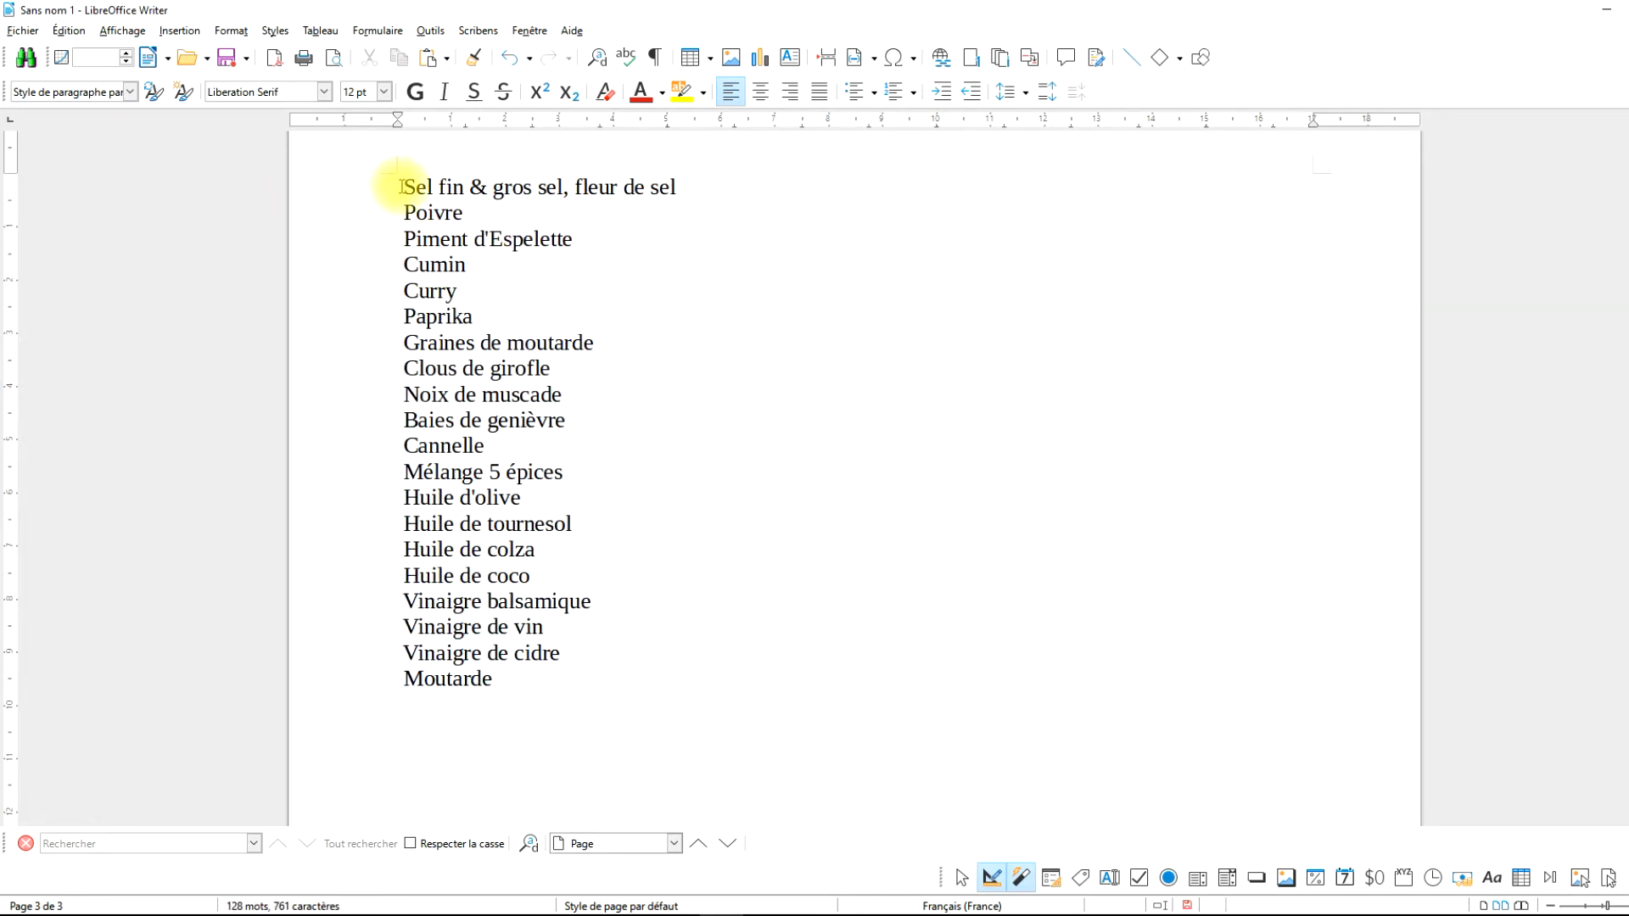
shift+click(512, 683)
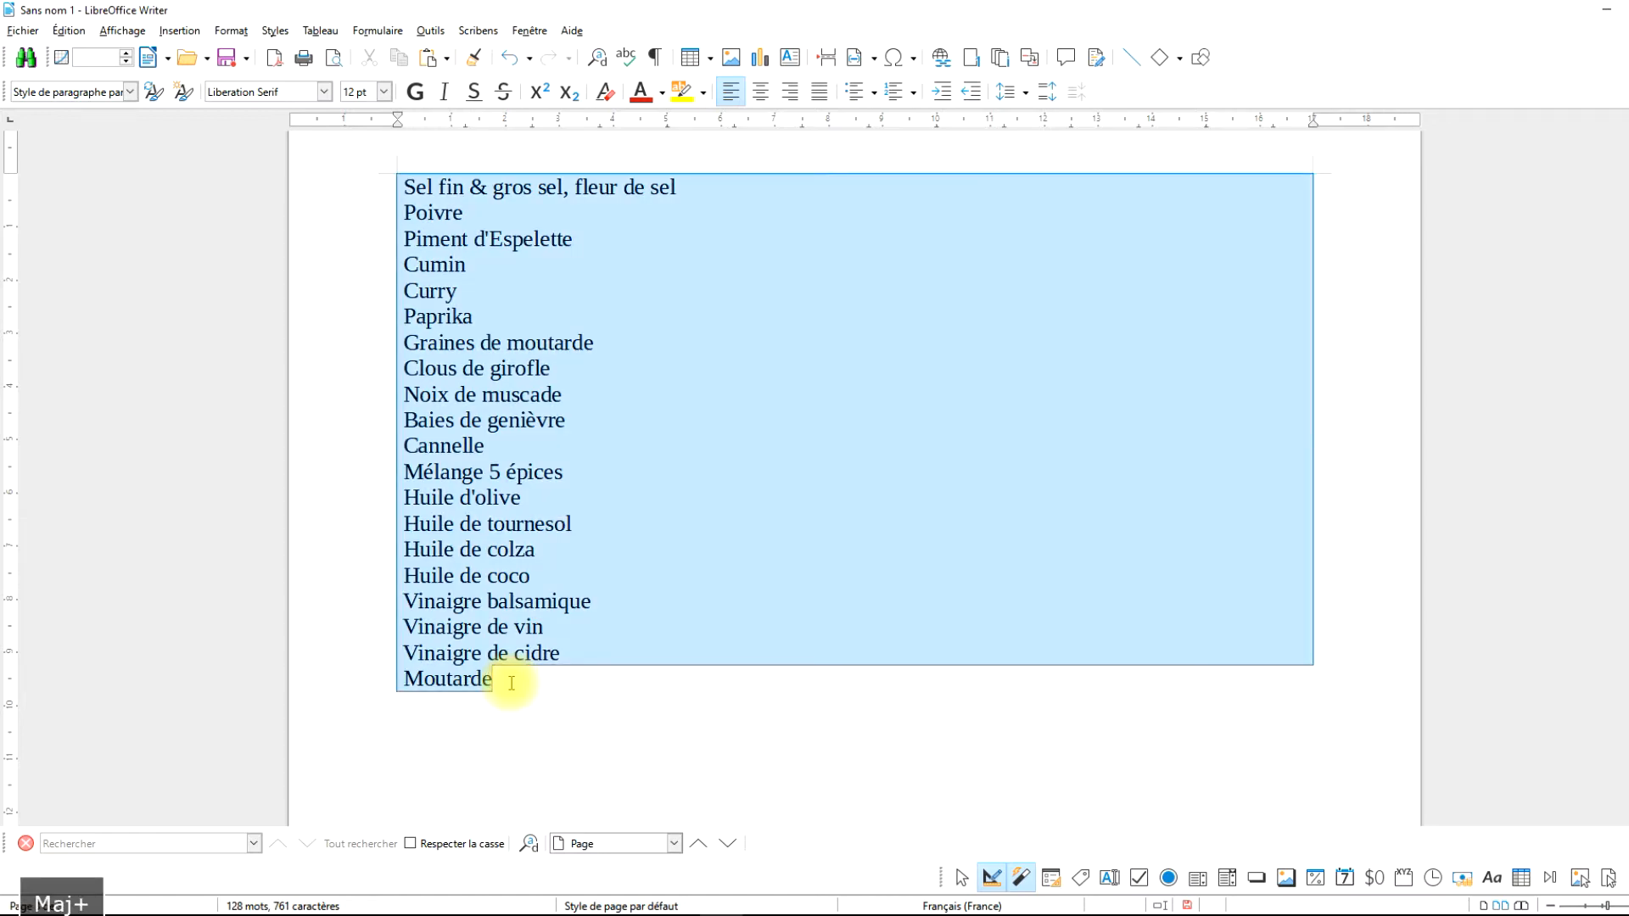
click(320, 31)
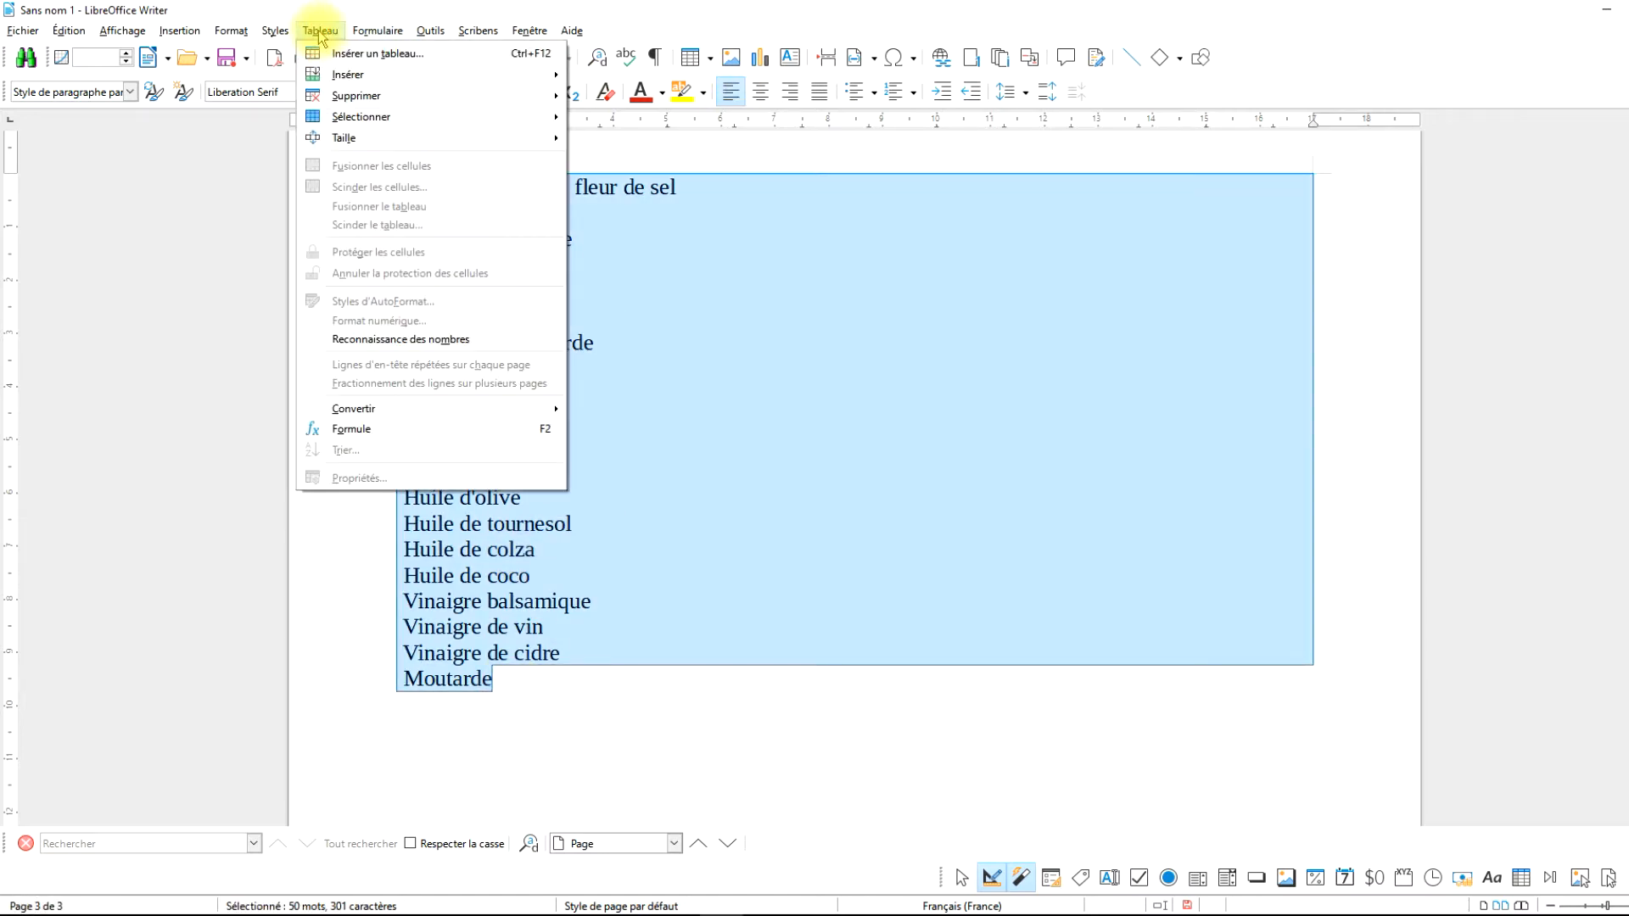
click(365, 53)
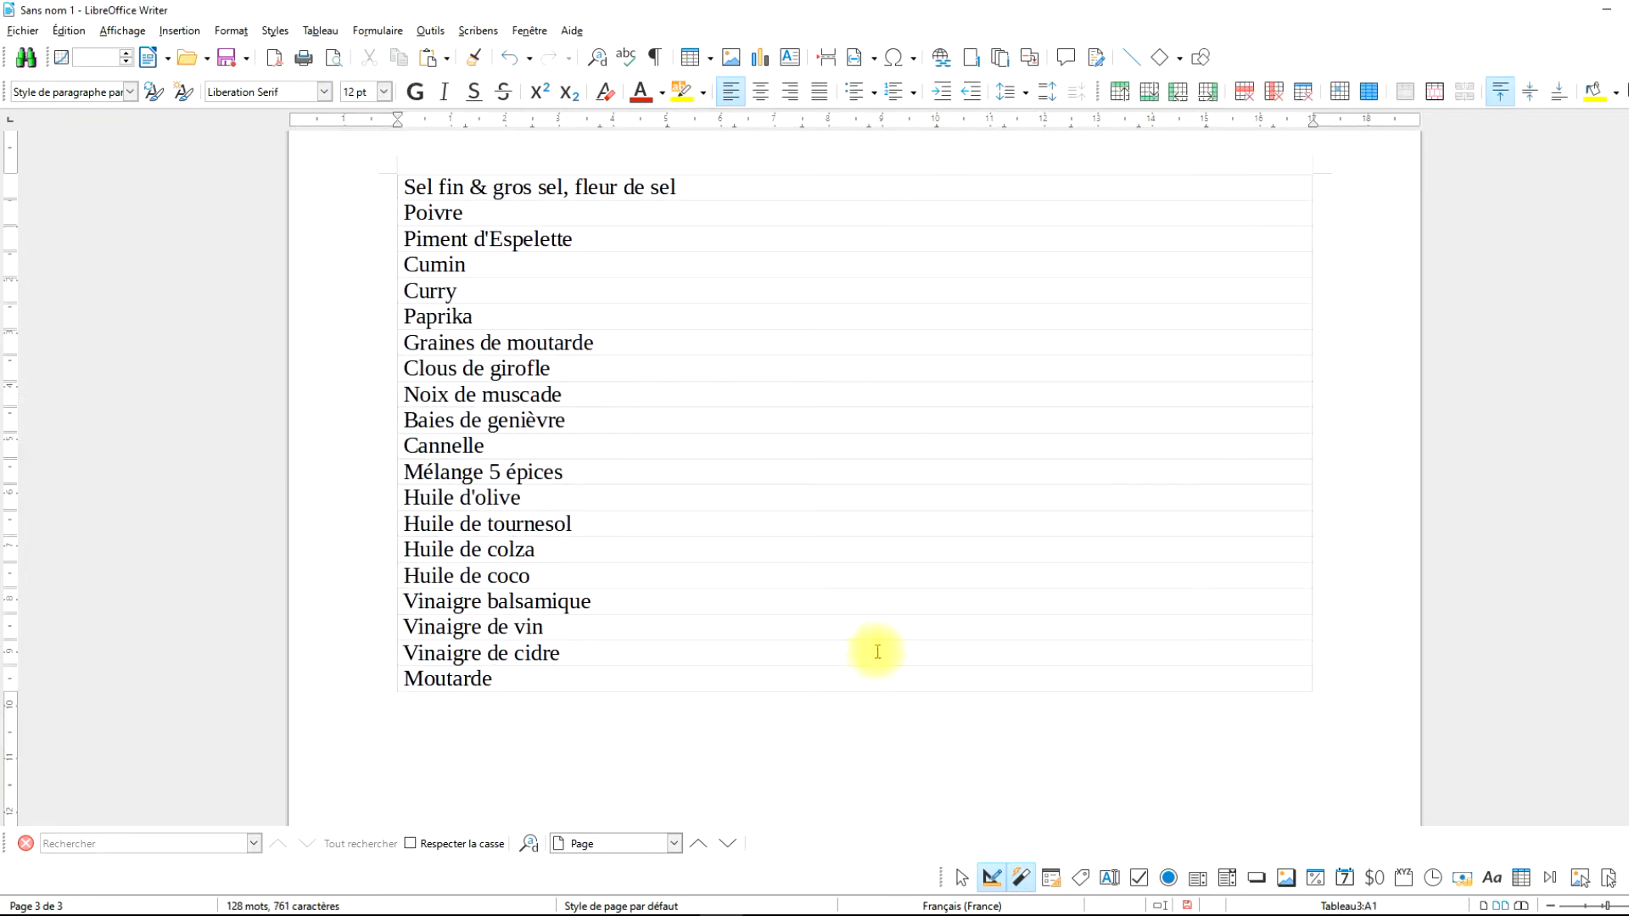
Apply outer borders and all inner lines, 1,25 pt wide, to every cell of the new ingredient table.
key(ctrl+shift+End)
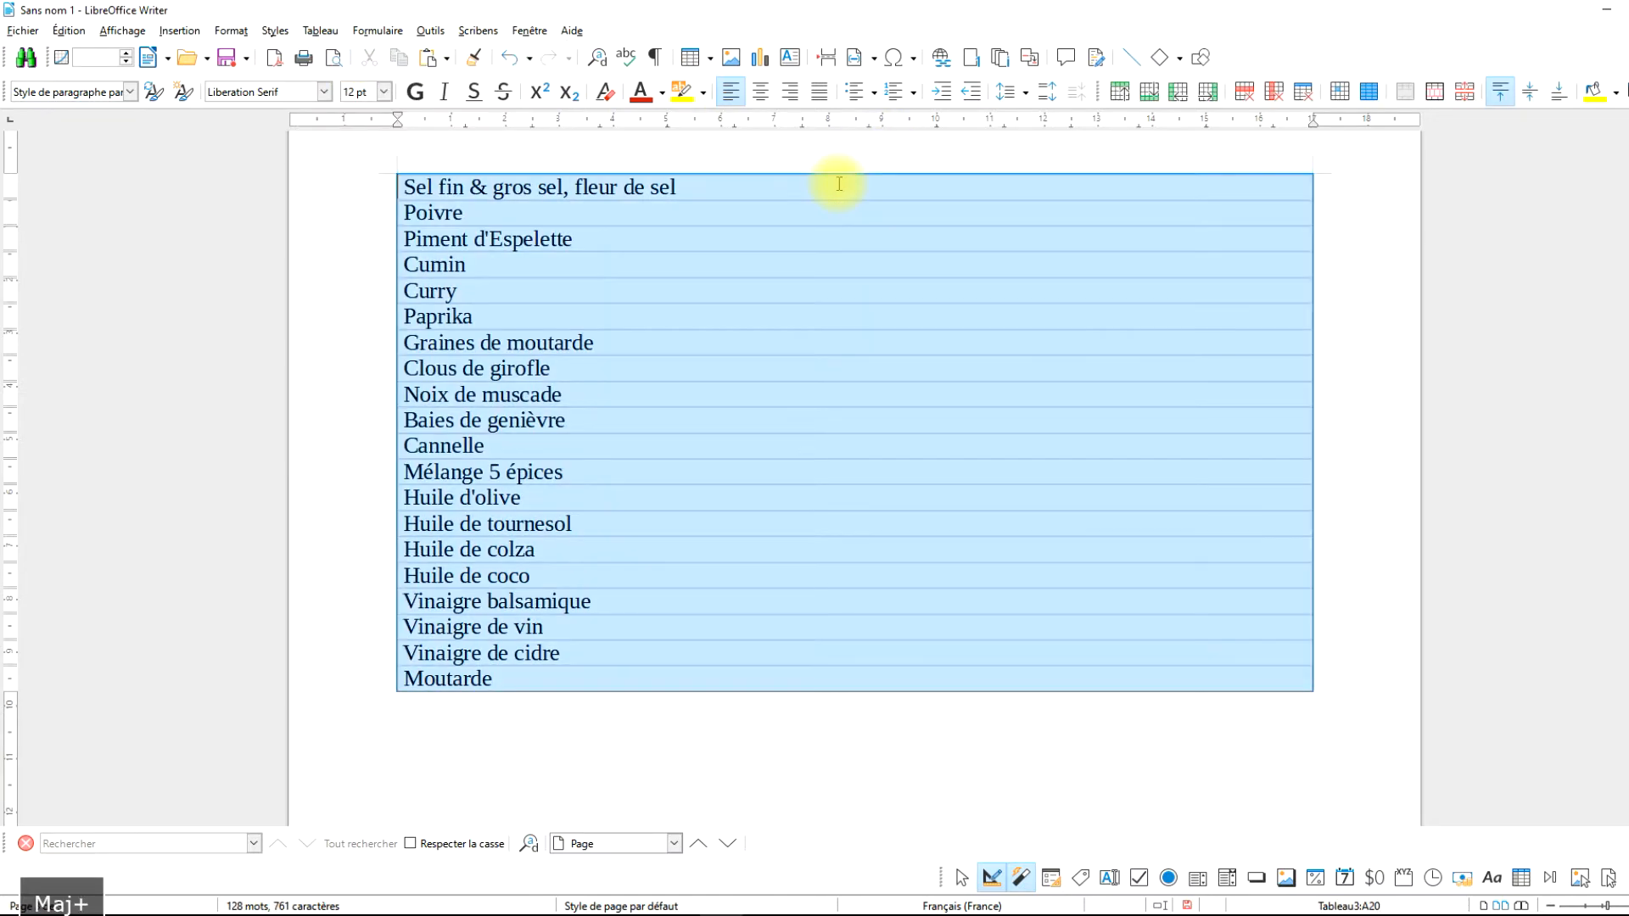
right_click(782, 212)
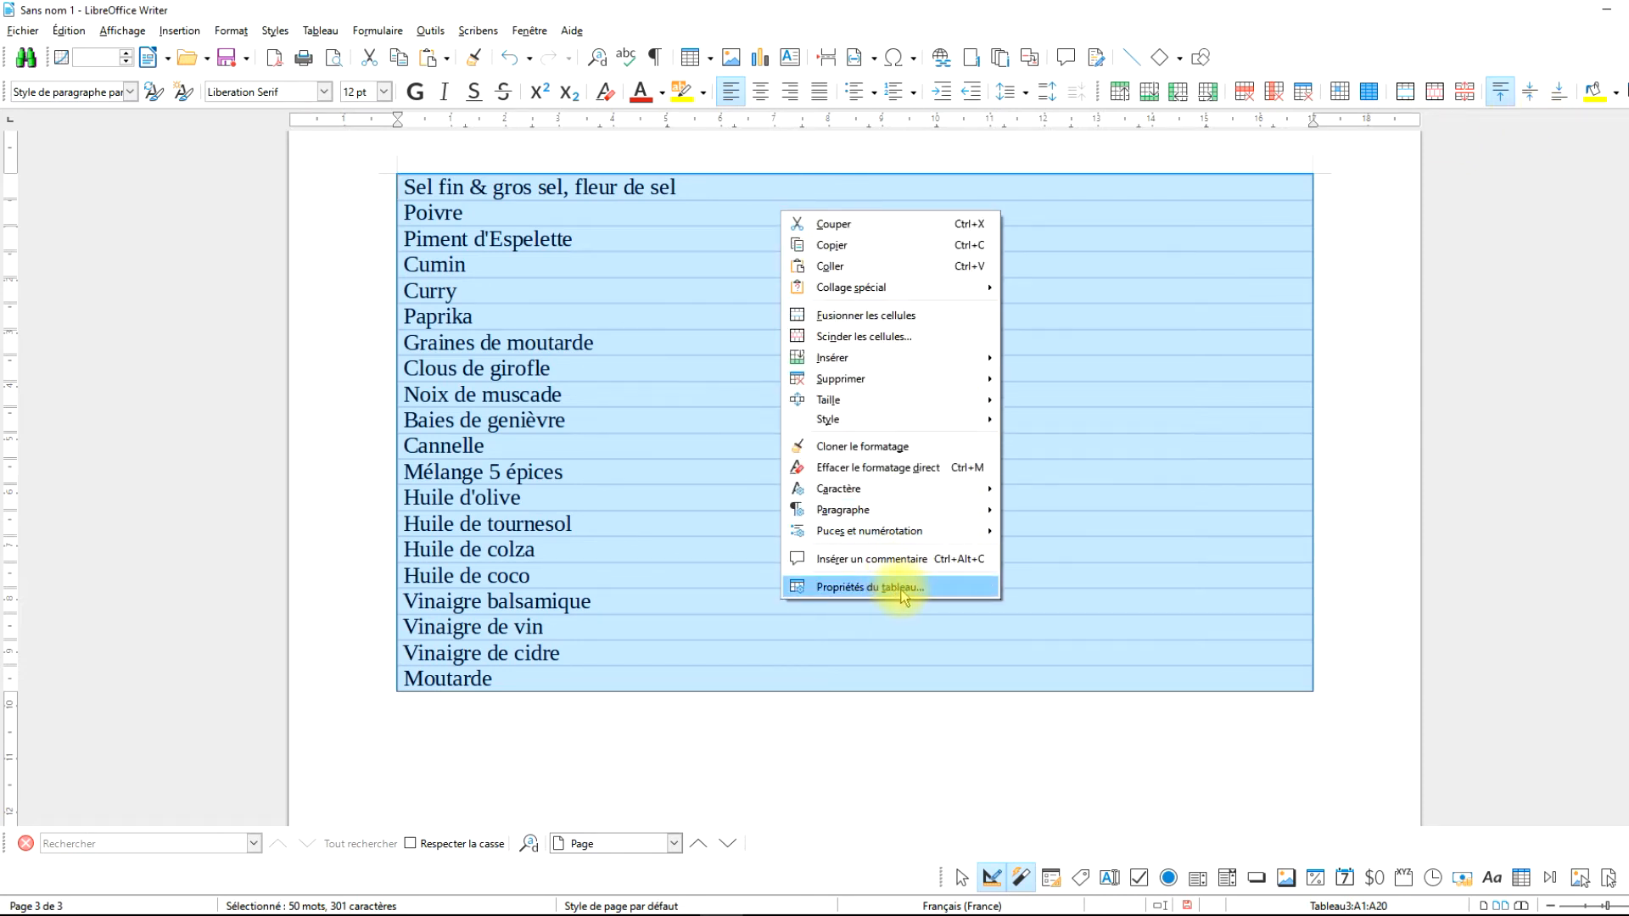
click(320, 30)
click(320, 30)
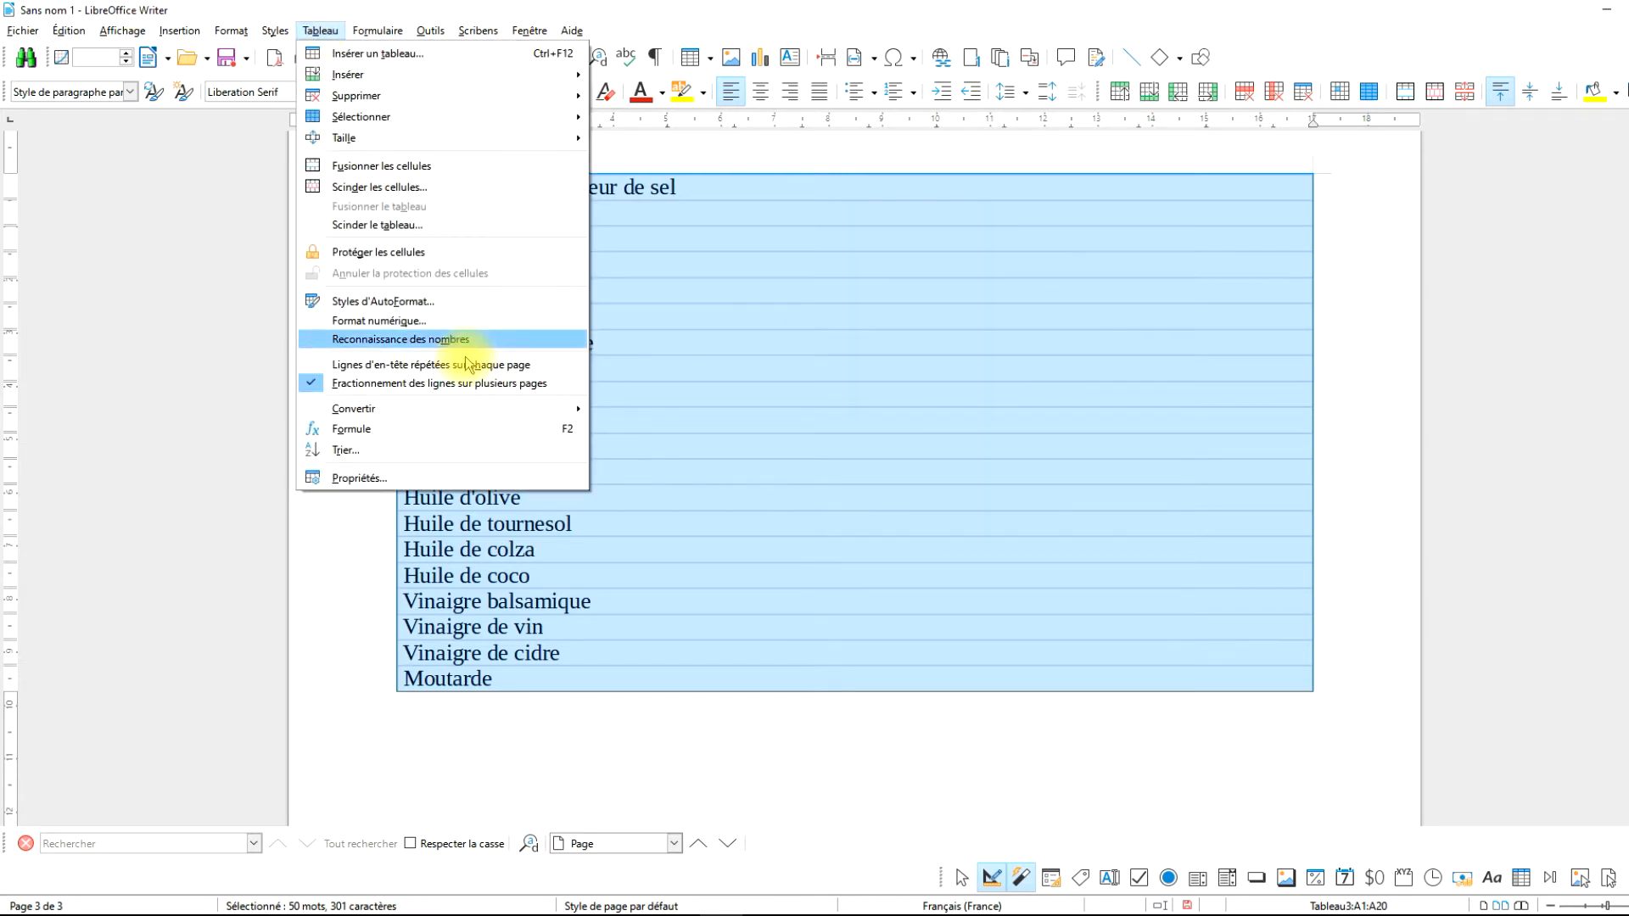
click(391, 478)
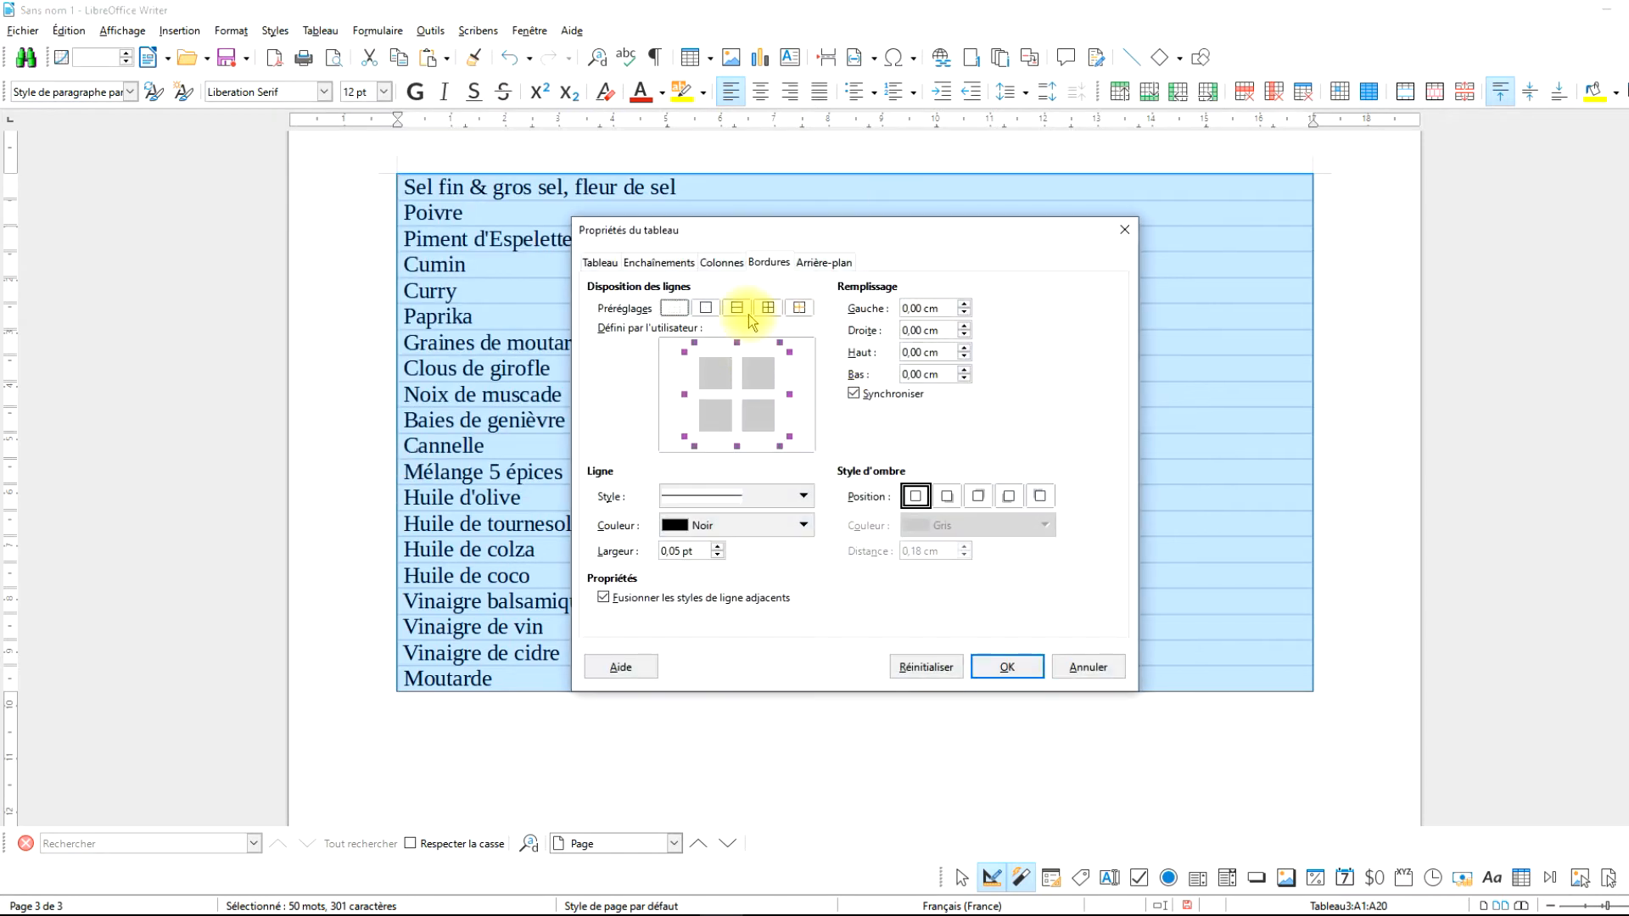
click(765, 308)
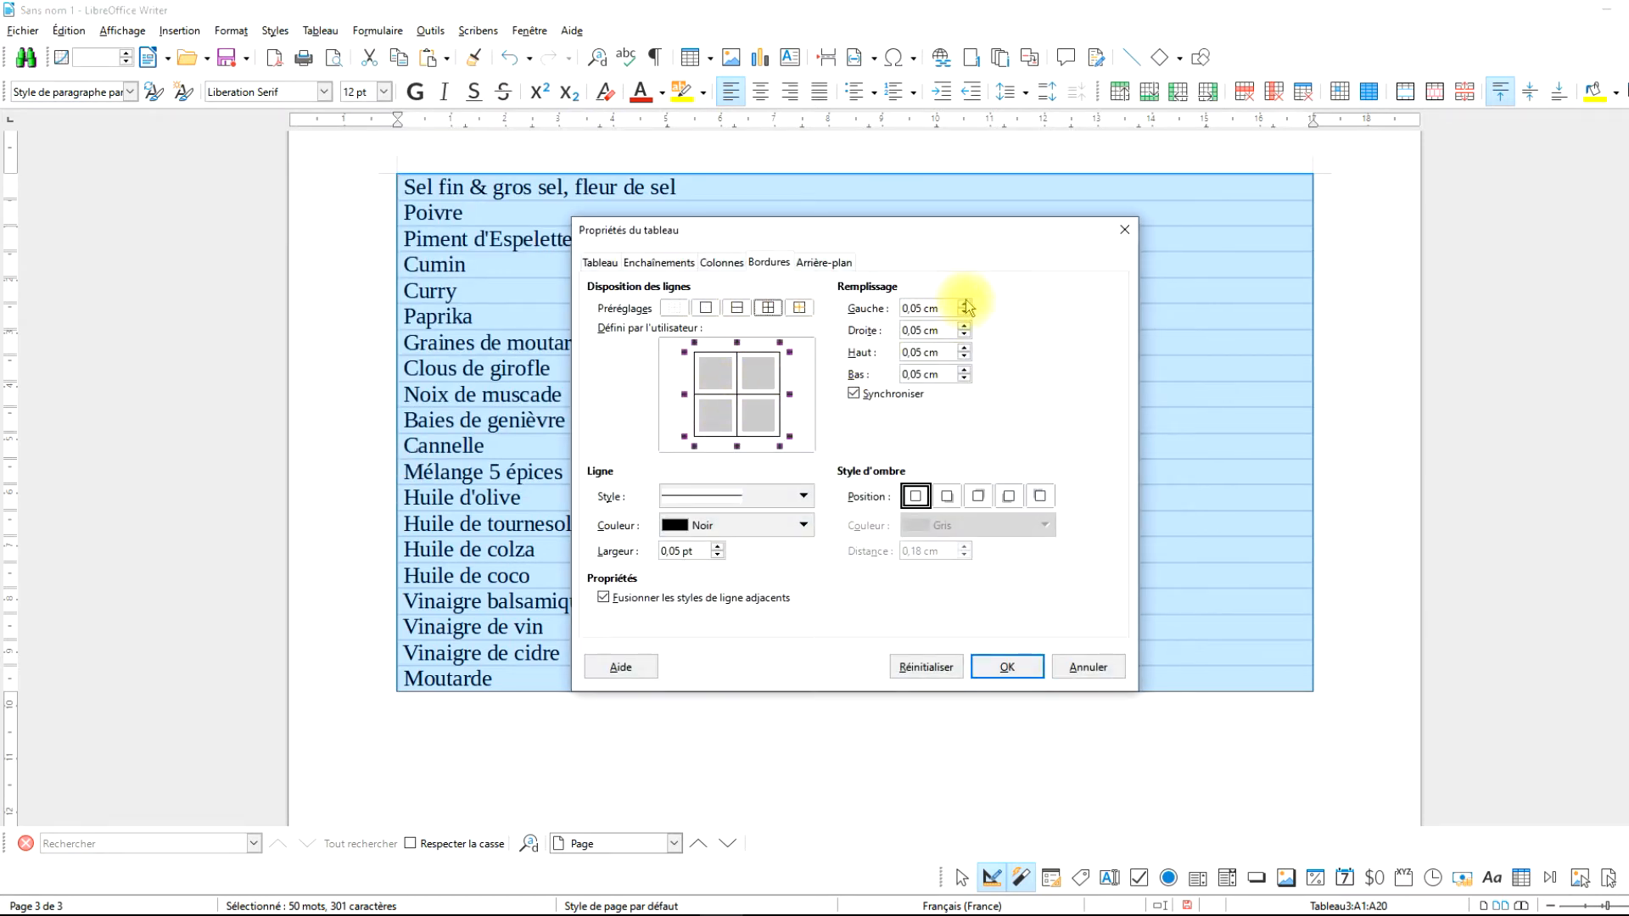
click(717, 547)
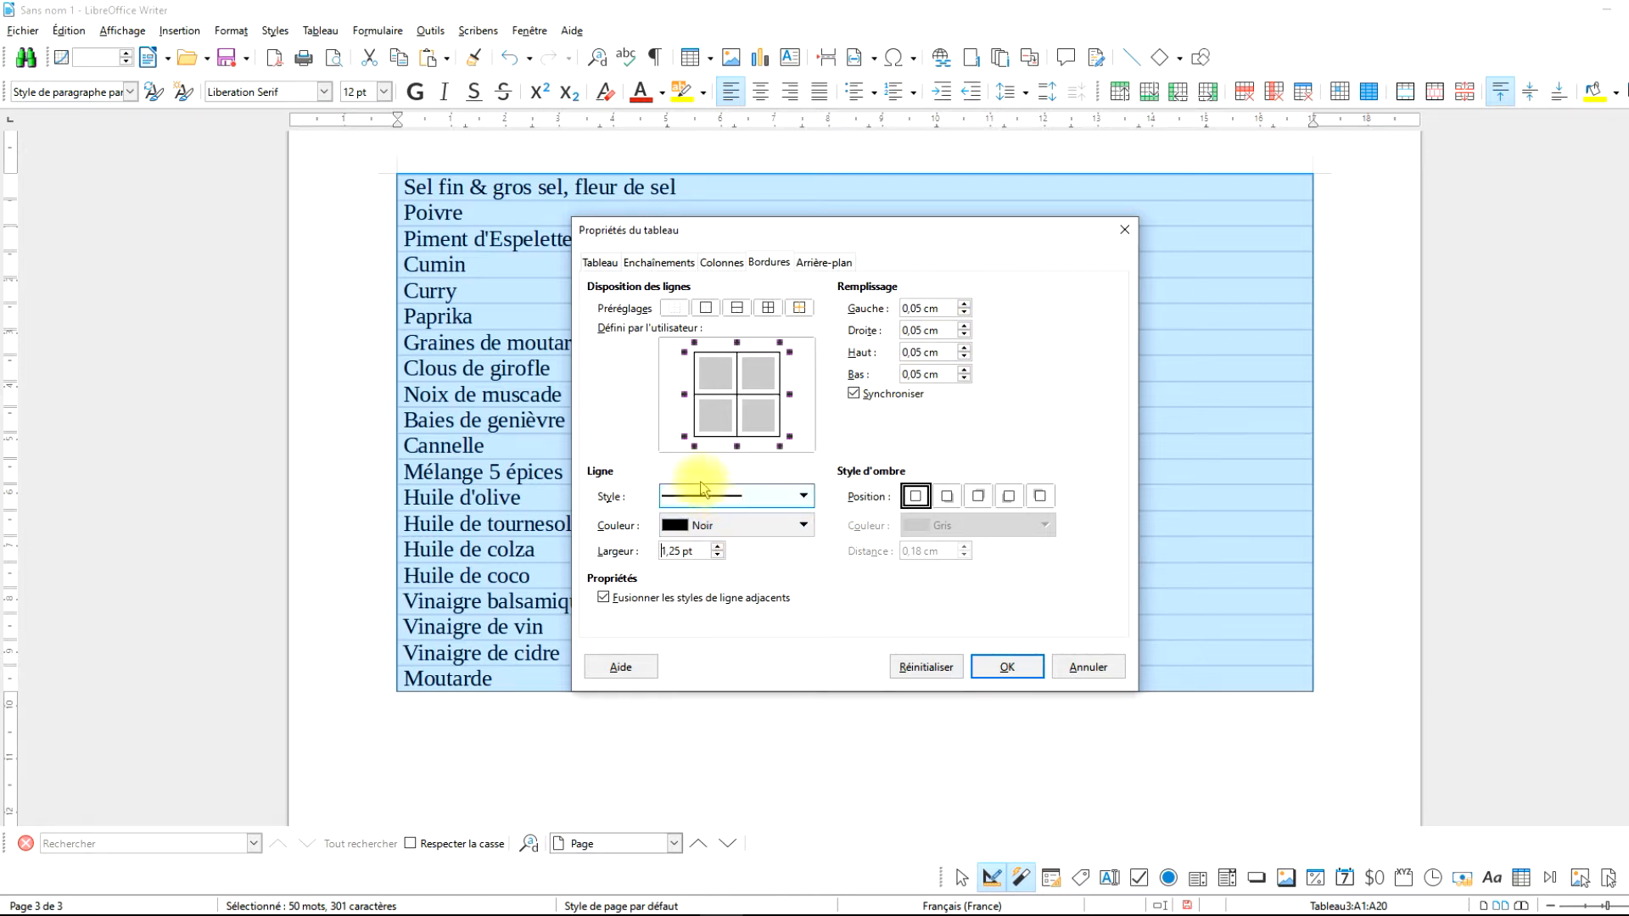
click(1008, 667)
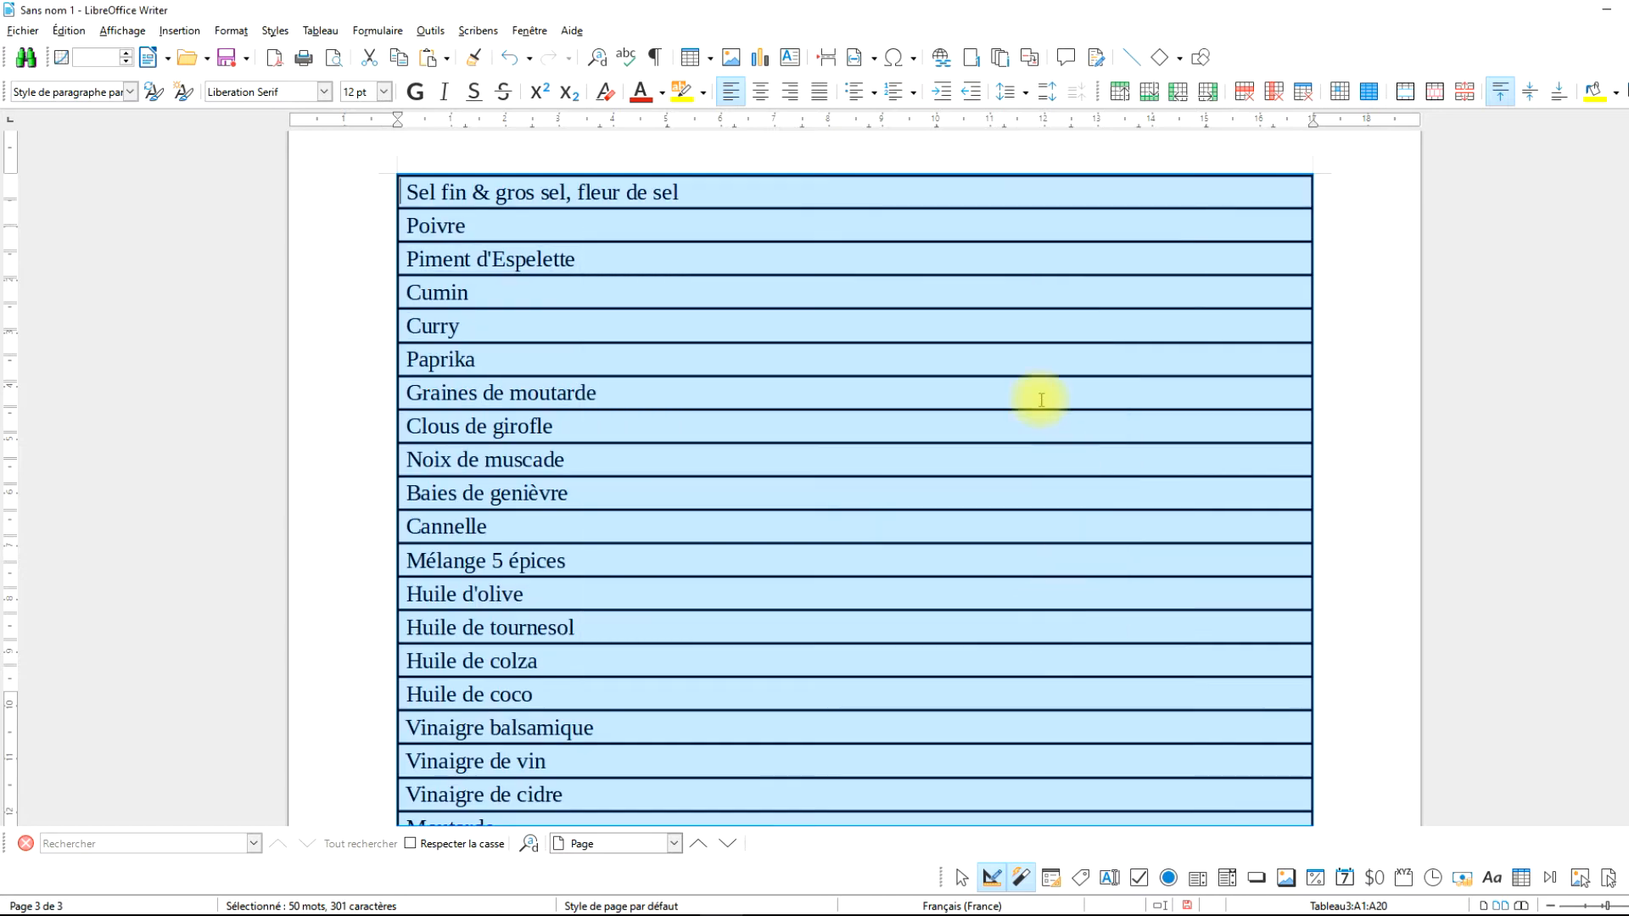
Insert a column after the ingredient names in the new table.
click(883, 184)
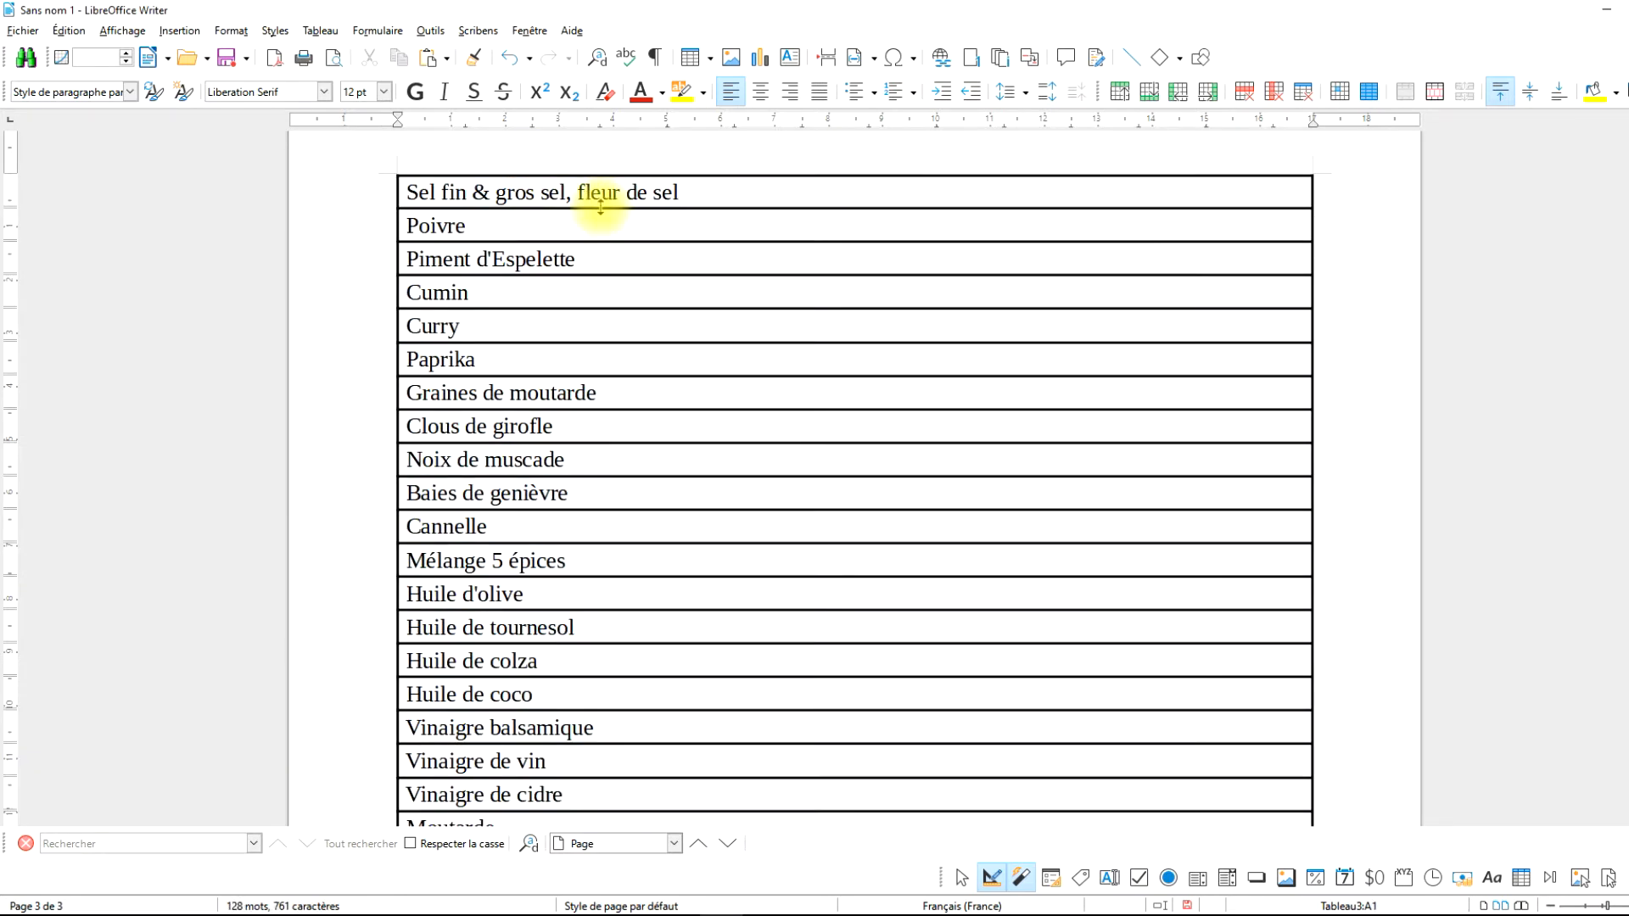
click(323, 31)
mouse_move(360, 84)
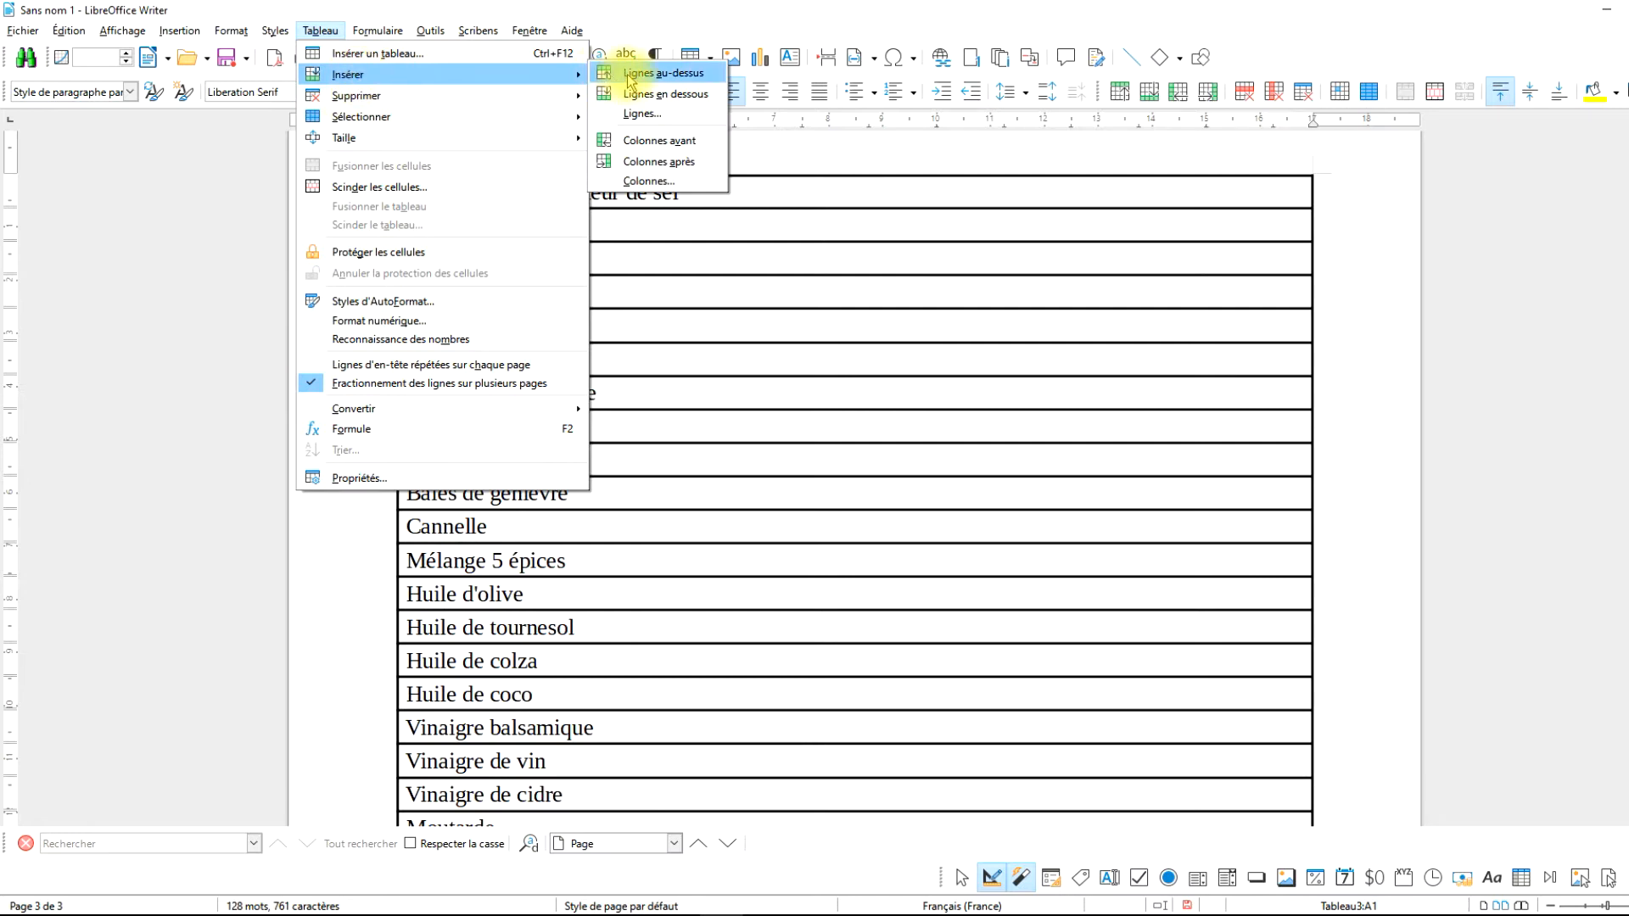
click(689, 161)
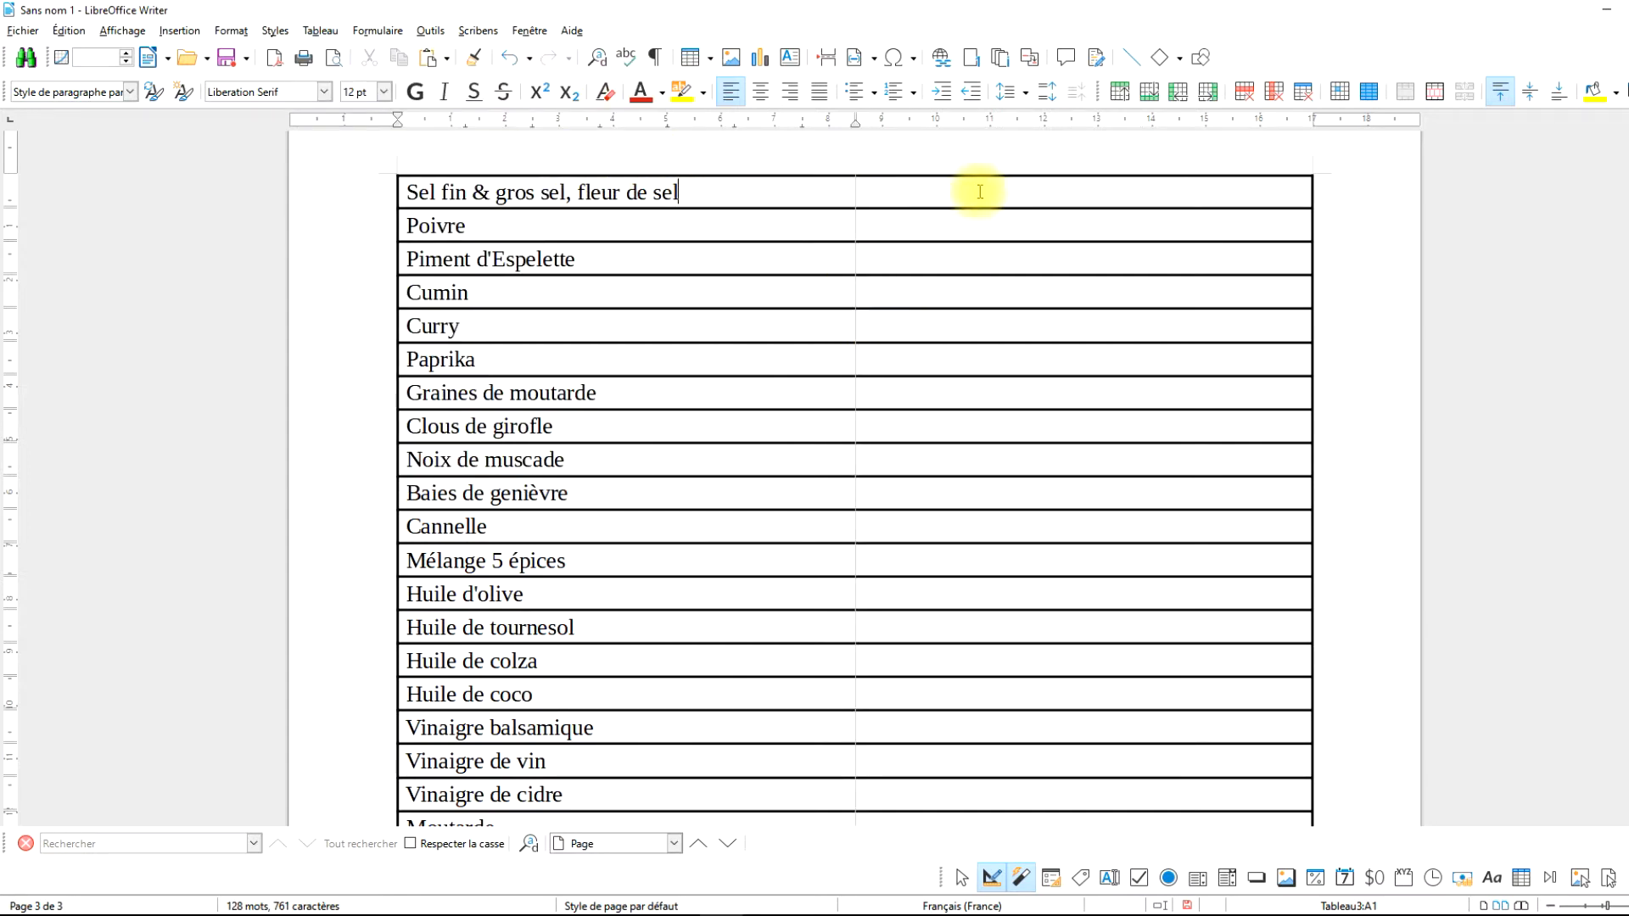
Add a 1,25 pt left border to the whole empty second column.
click(902, 165)
right_click(874, 222)
click(1087, 611)
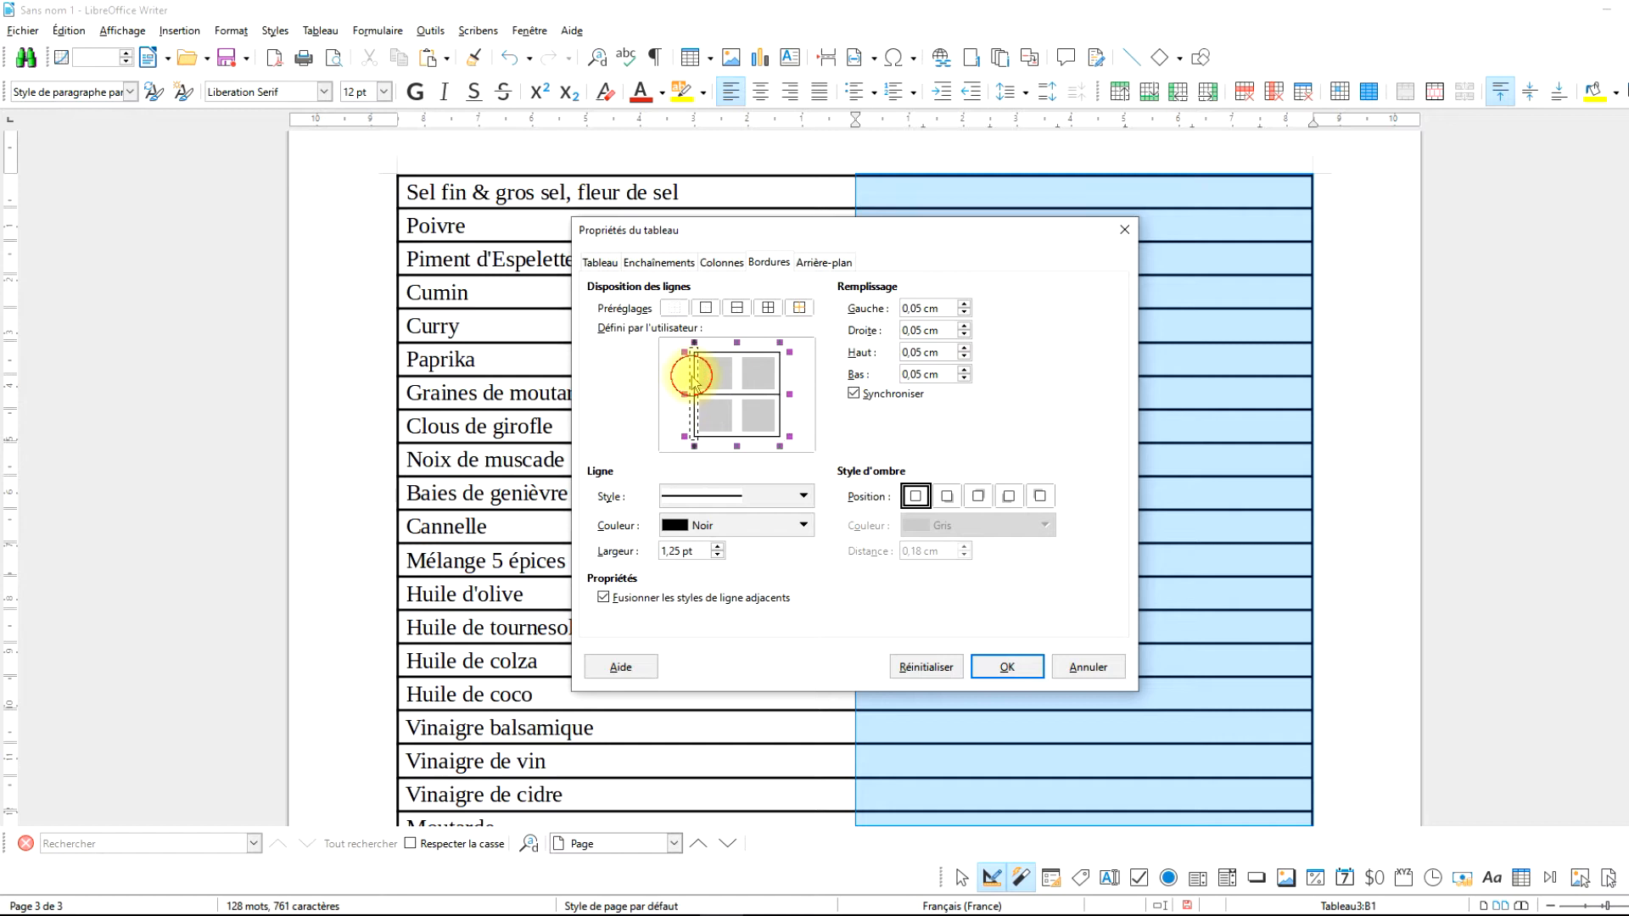
click(1000, 666)
click(985, 396)
Insert four empty rows below the "Cumin" row.
click(726, 289)
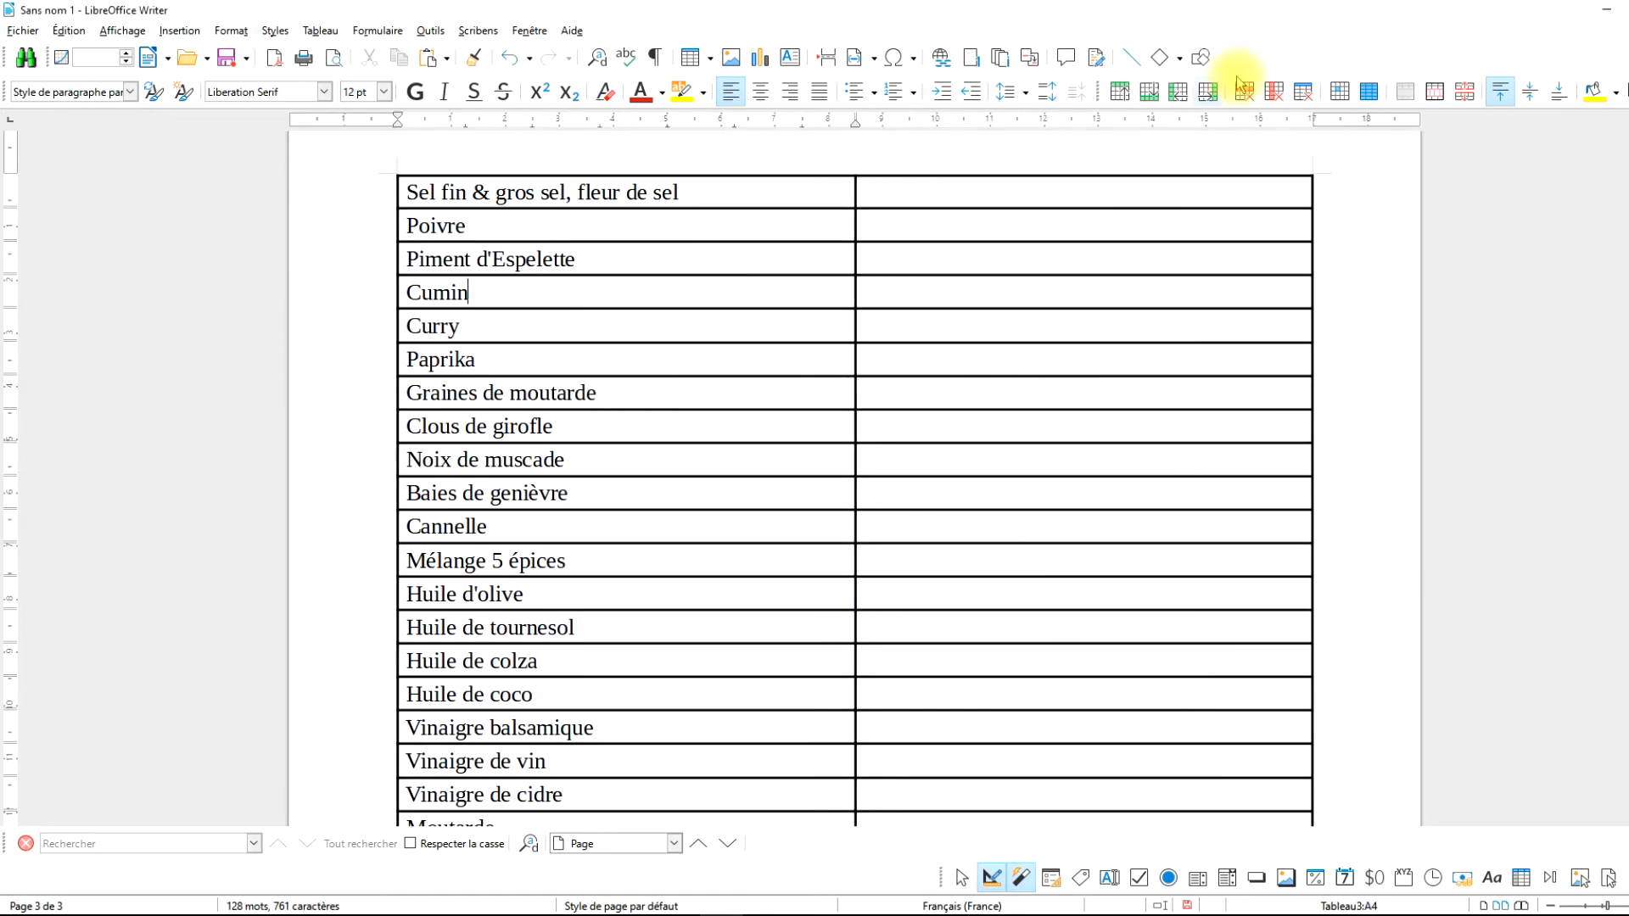
click(1150, 93)
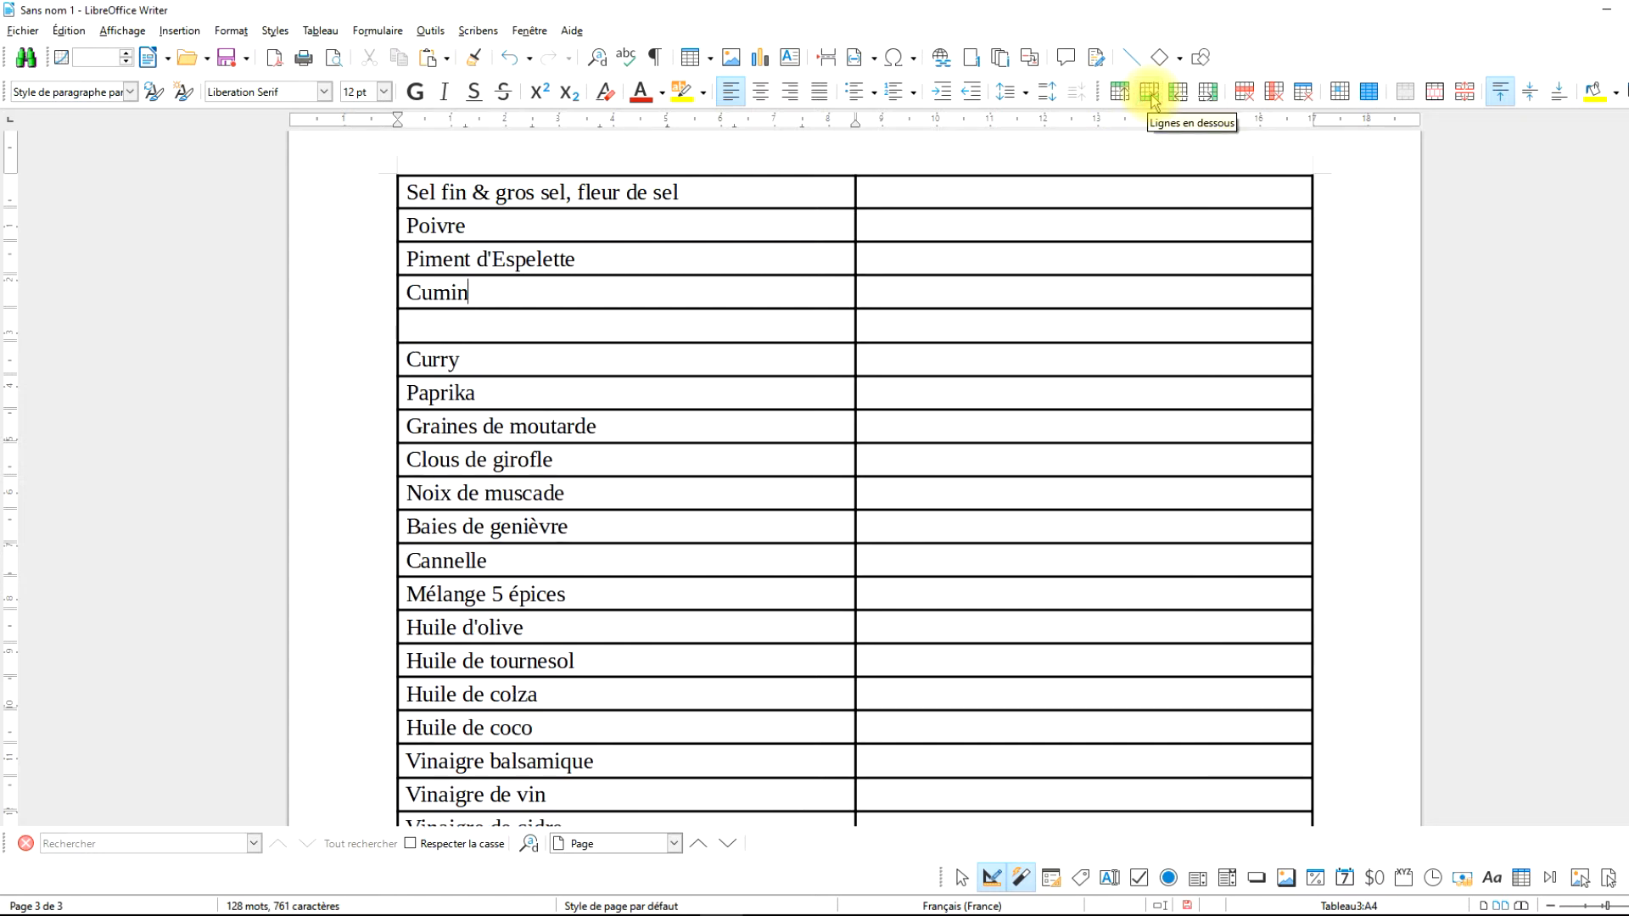
click(1150, 94)
click(1150, 93)
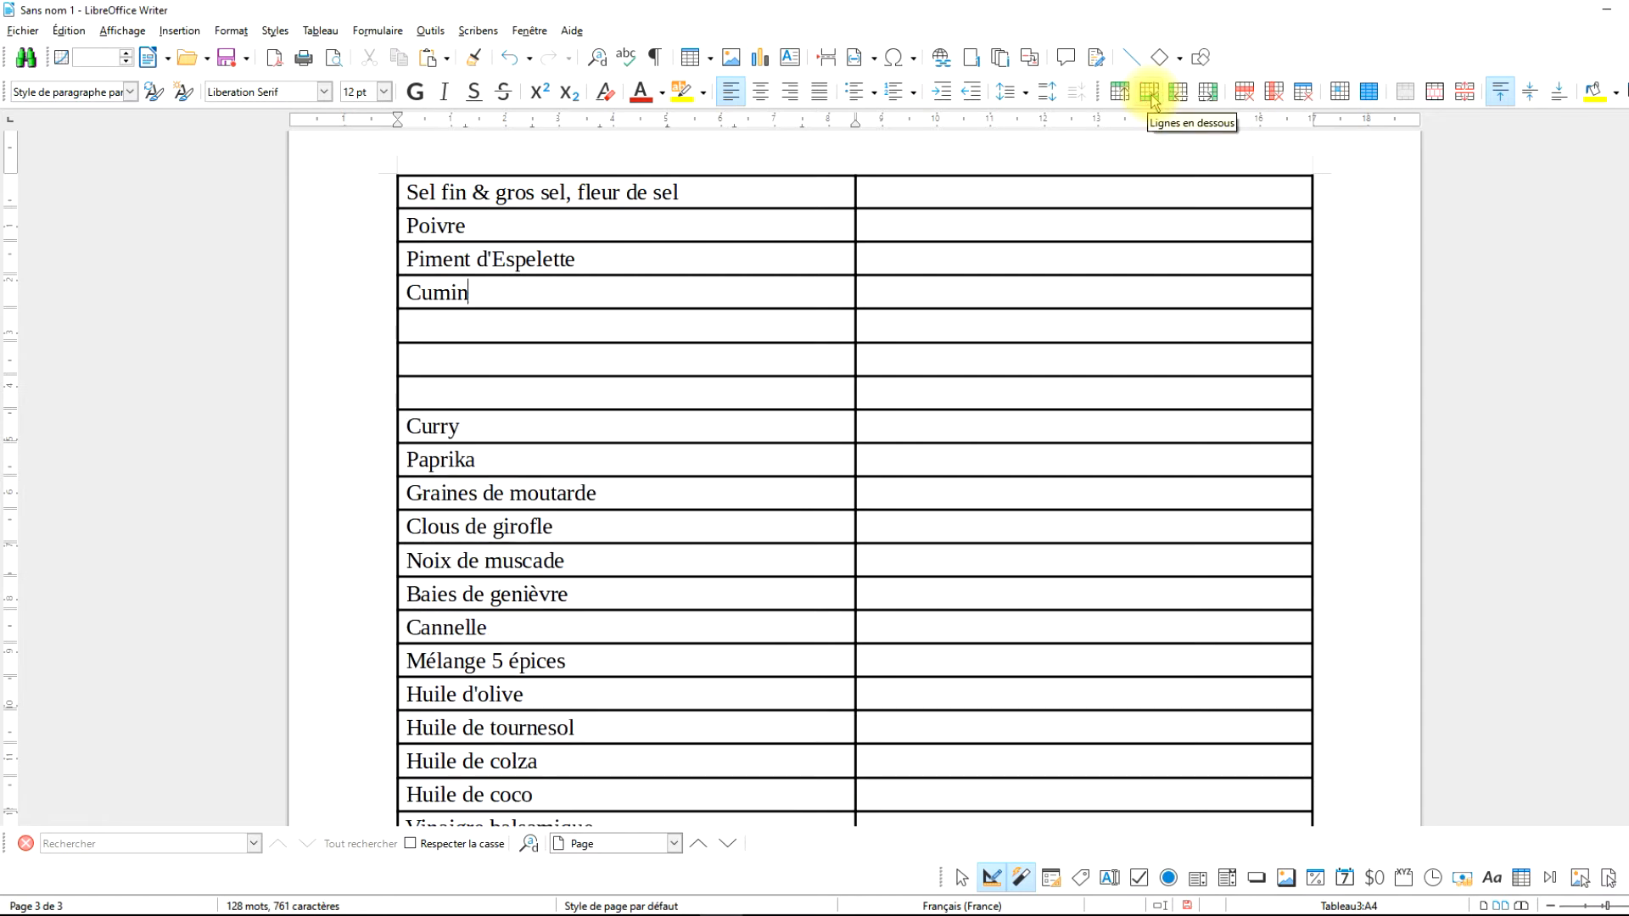
click(1150, 93)
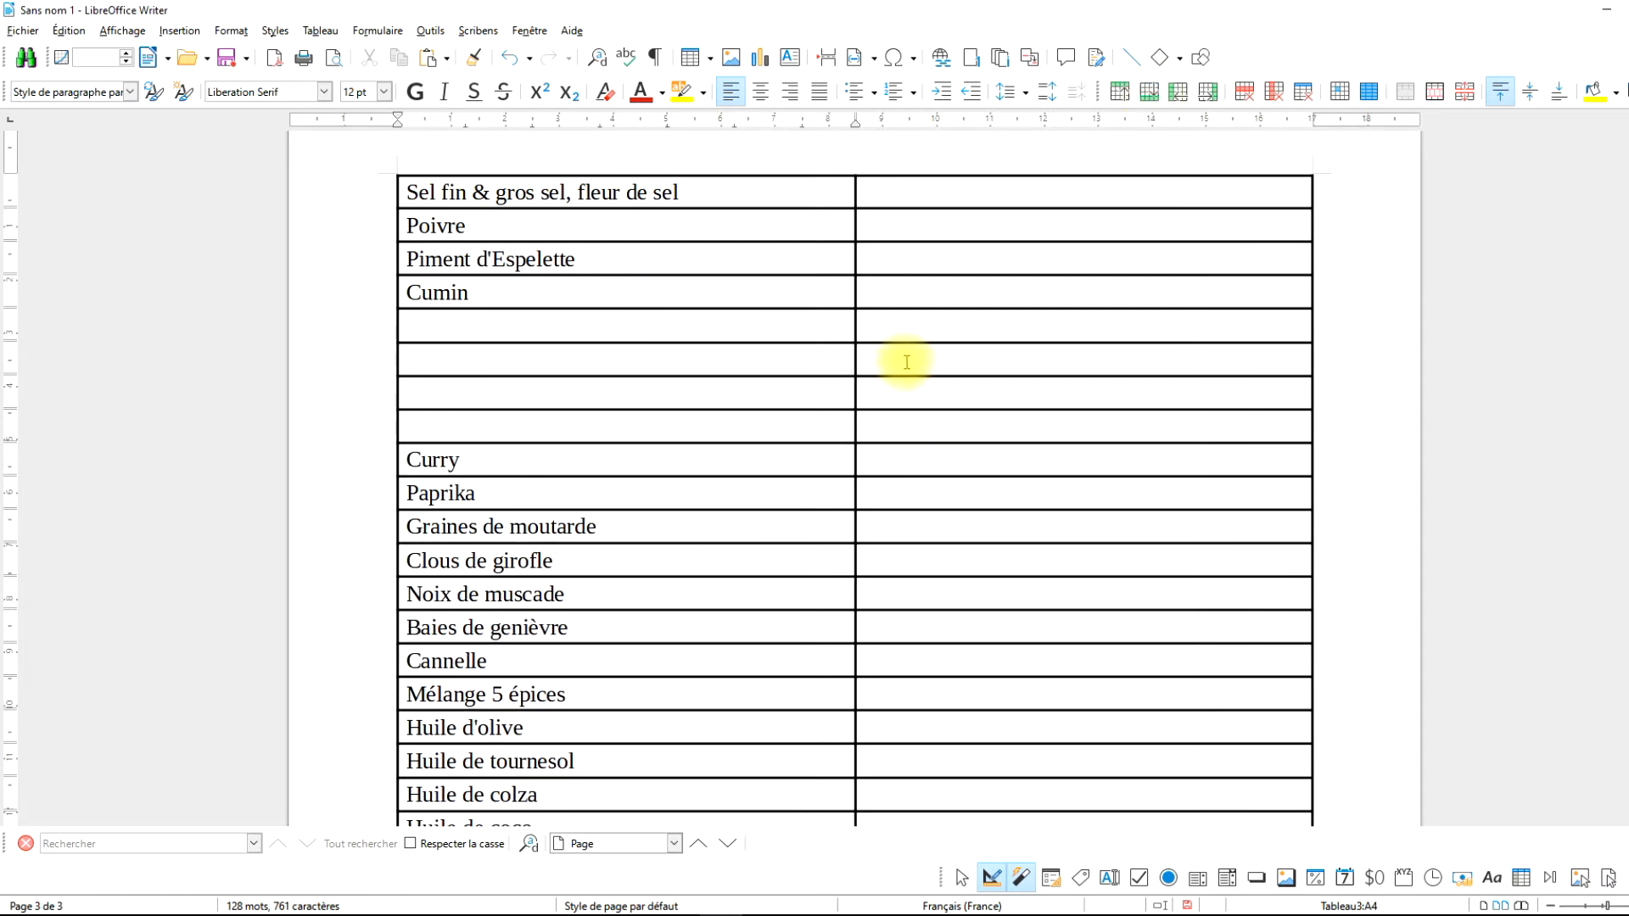
Undo the inserted rows, the added column, the borders and the table conversion, back to the plain ingredient list.
key(ctrl+z)
key(ctrl+z)
key(ctrl+z)
key(ctrl+z)
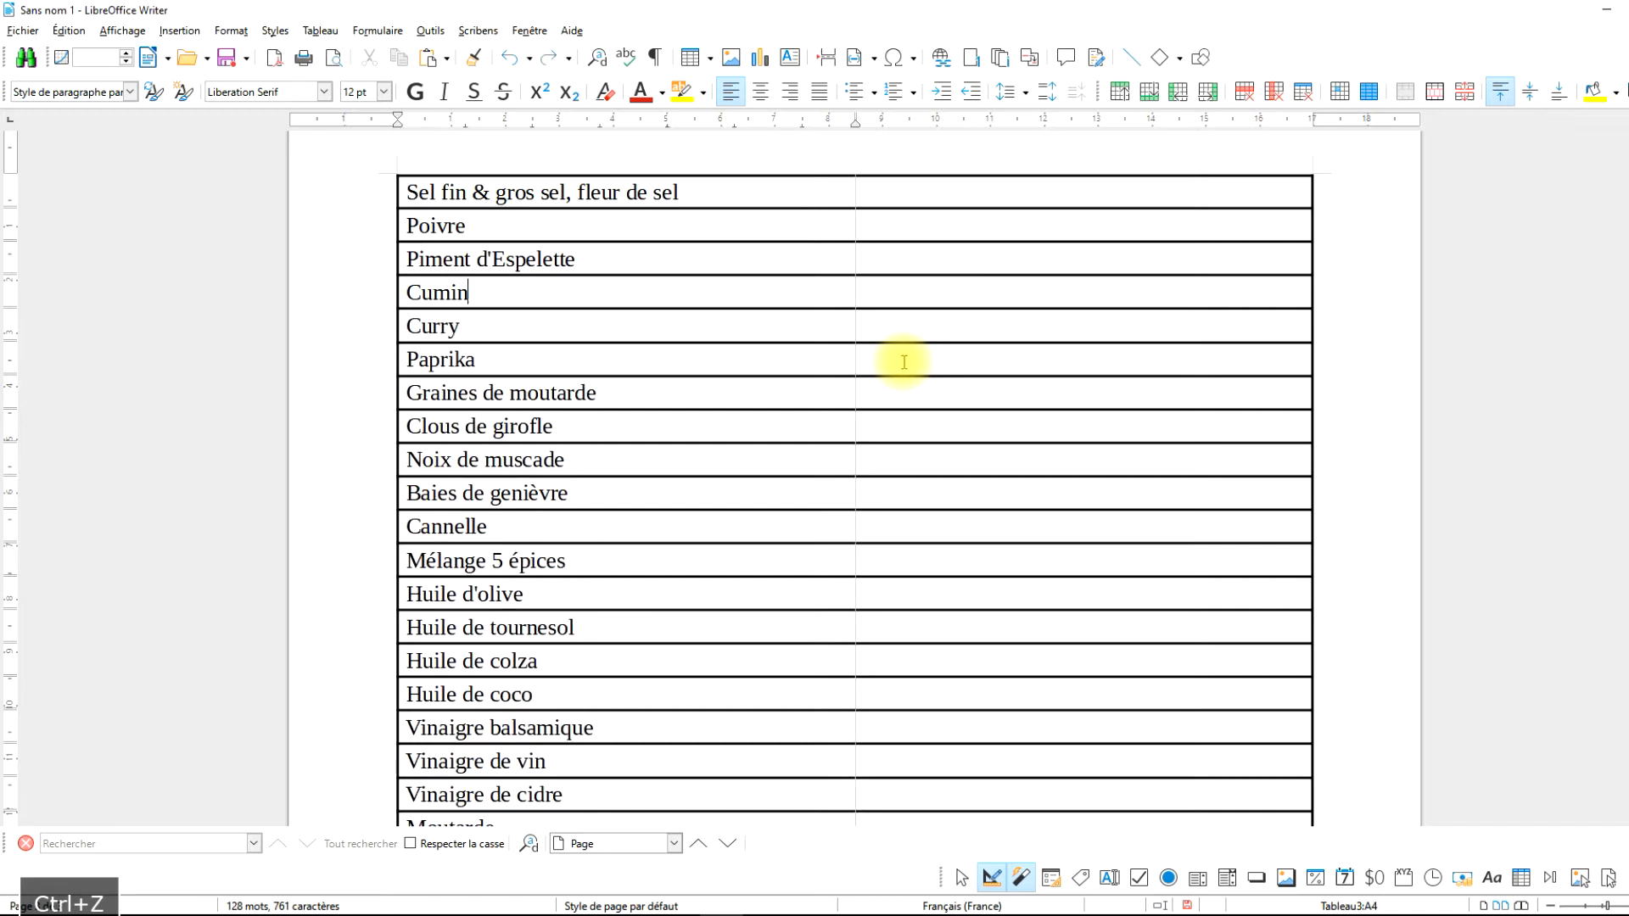
key(ctrl+z)
key(ctrl+z)
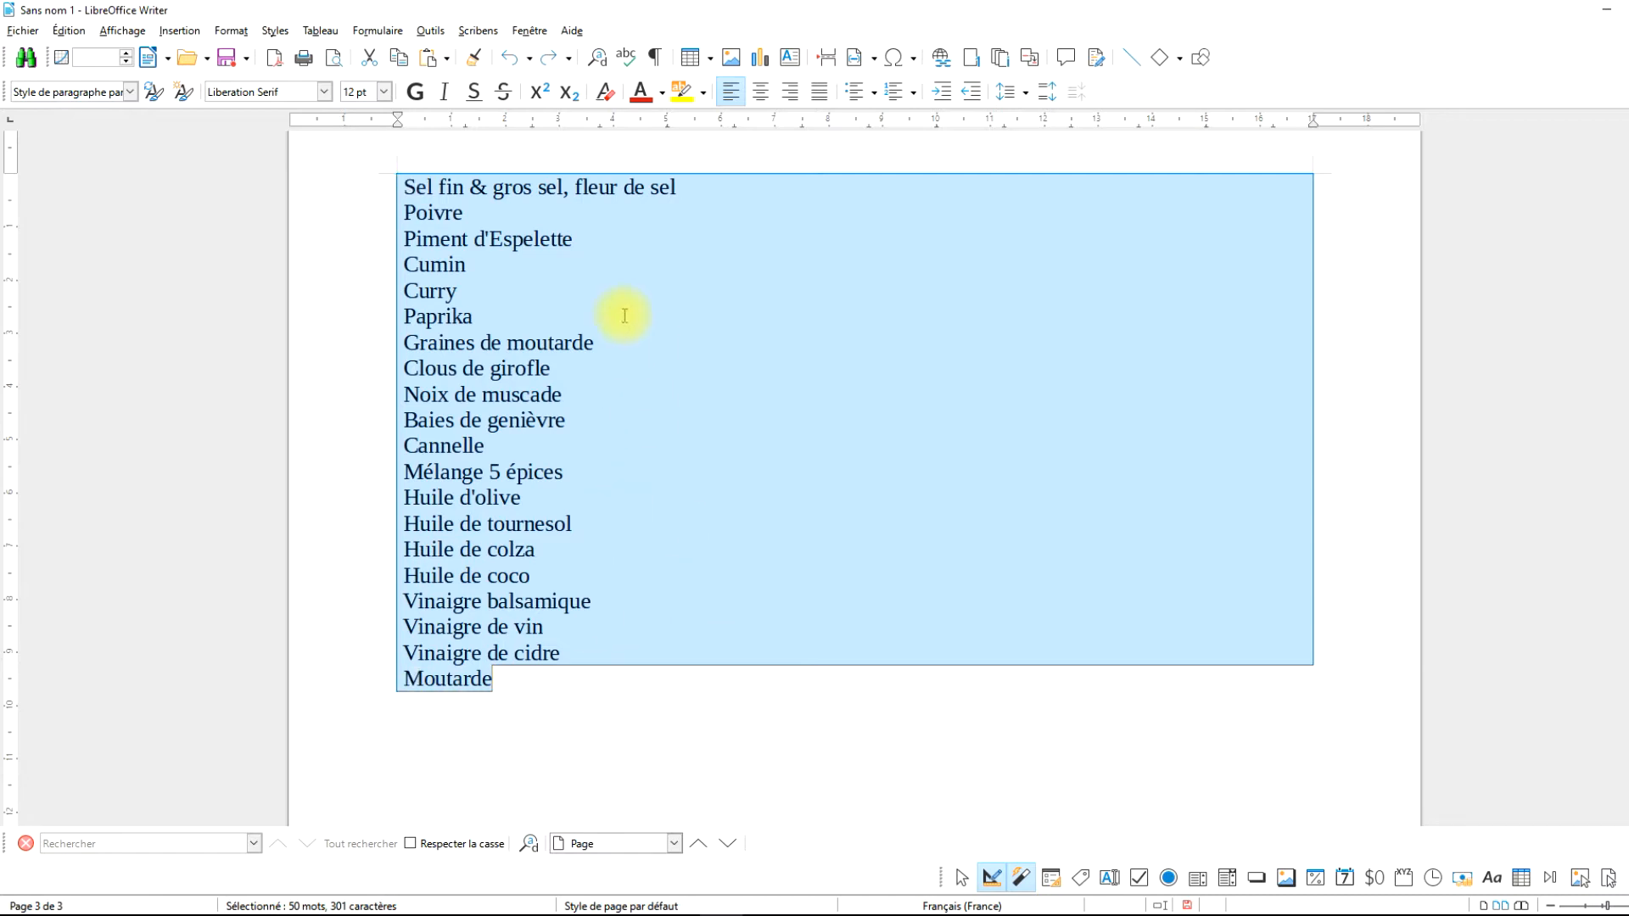
Try to number the ingredient lines with the default ordered list, and undo the numbering.
click(893, 92)
click(582, 676)
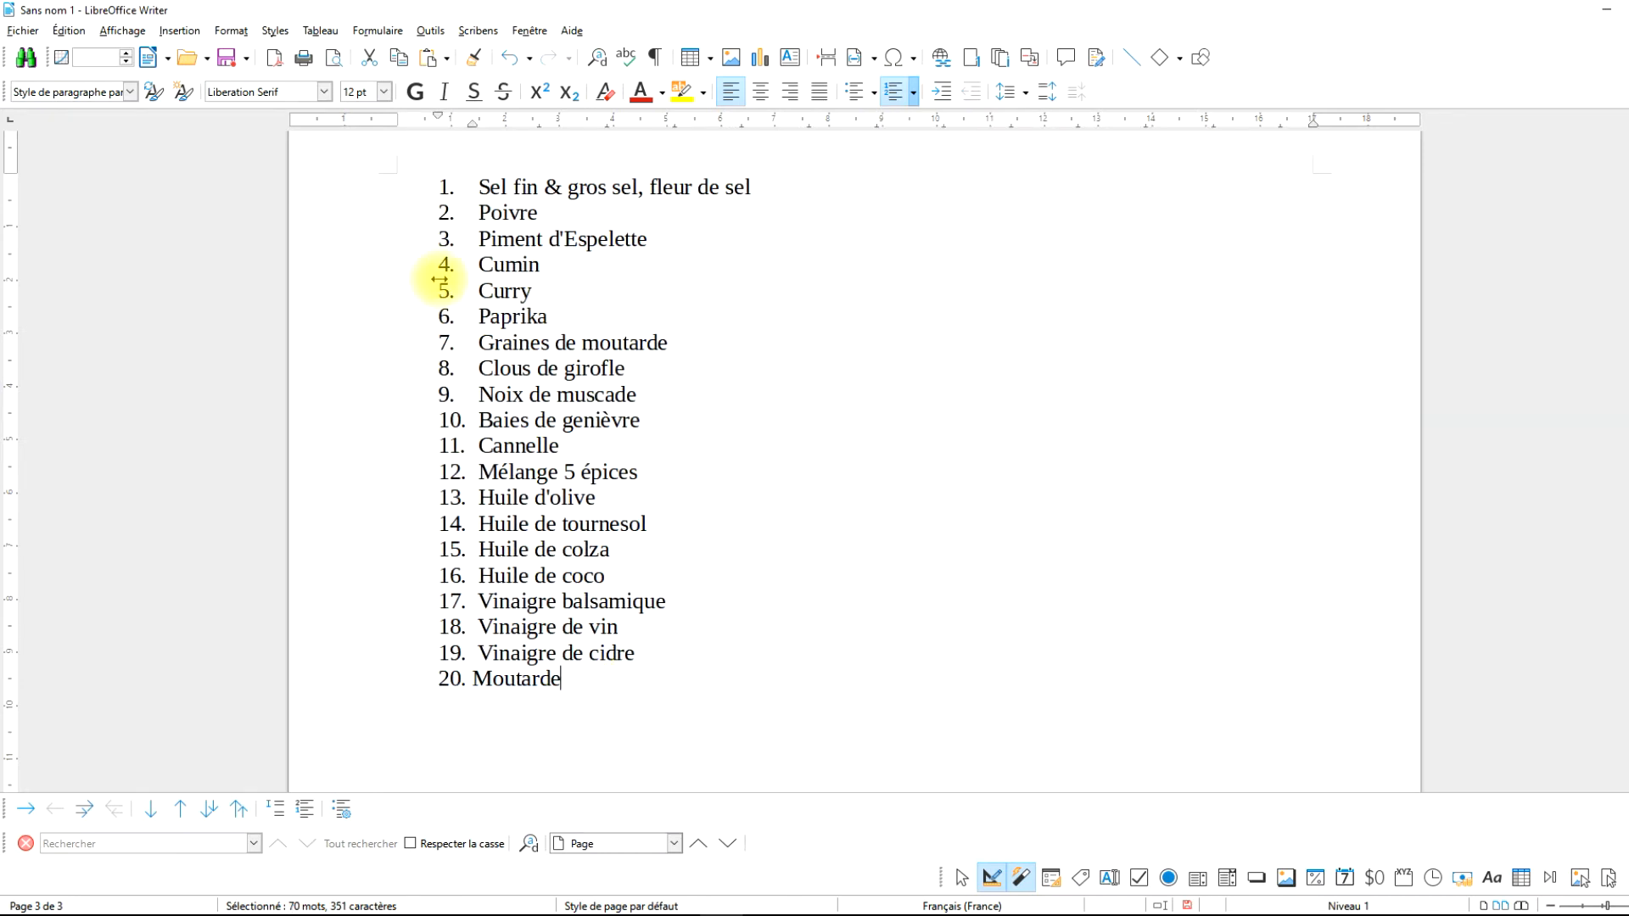
shift+click(374, 185)
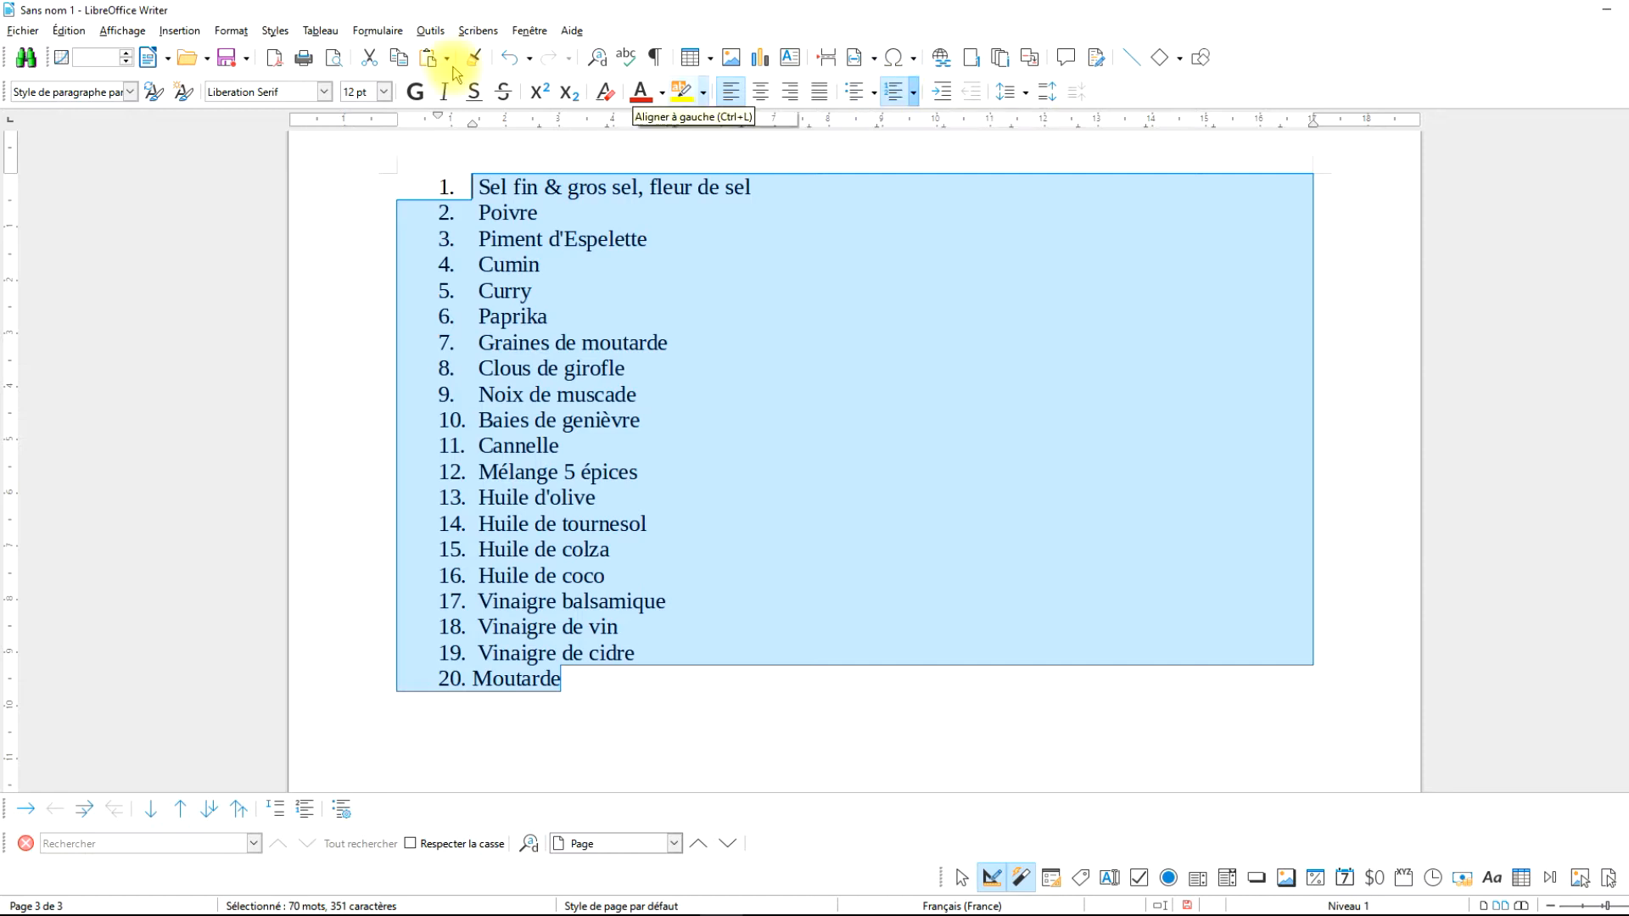
click(273, 34)
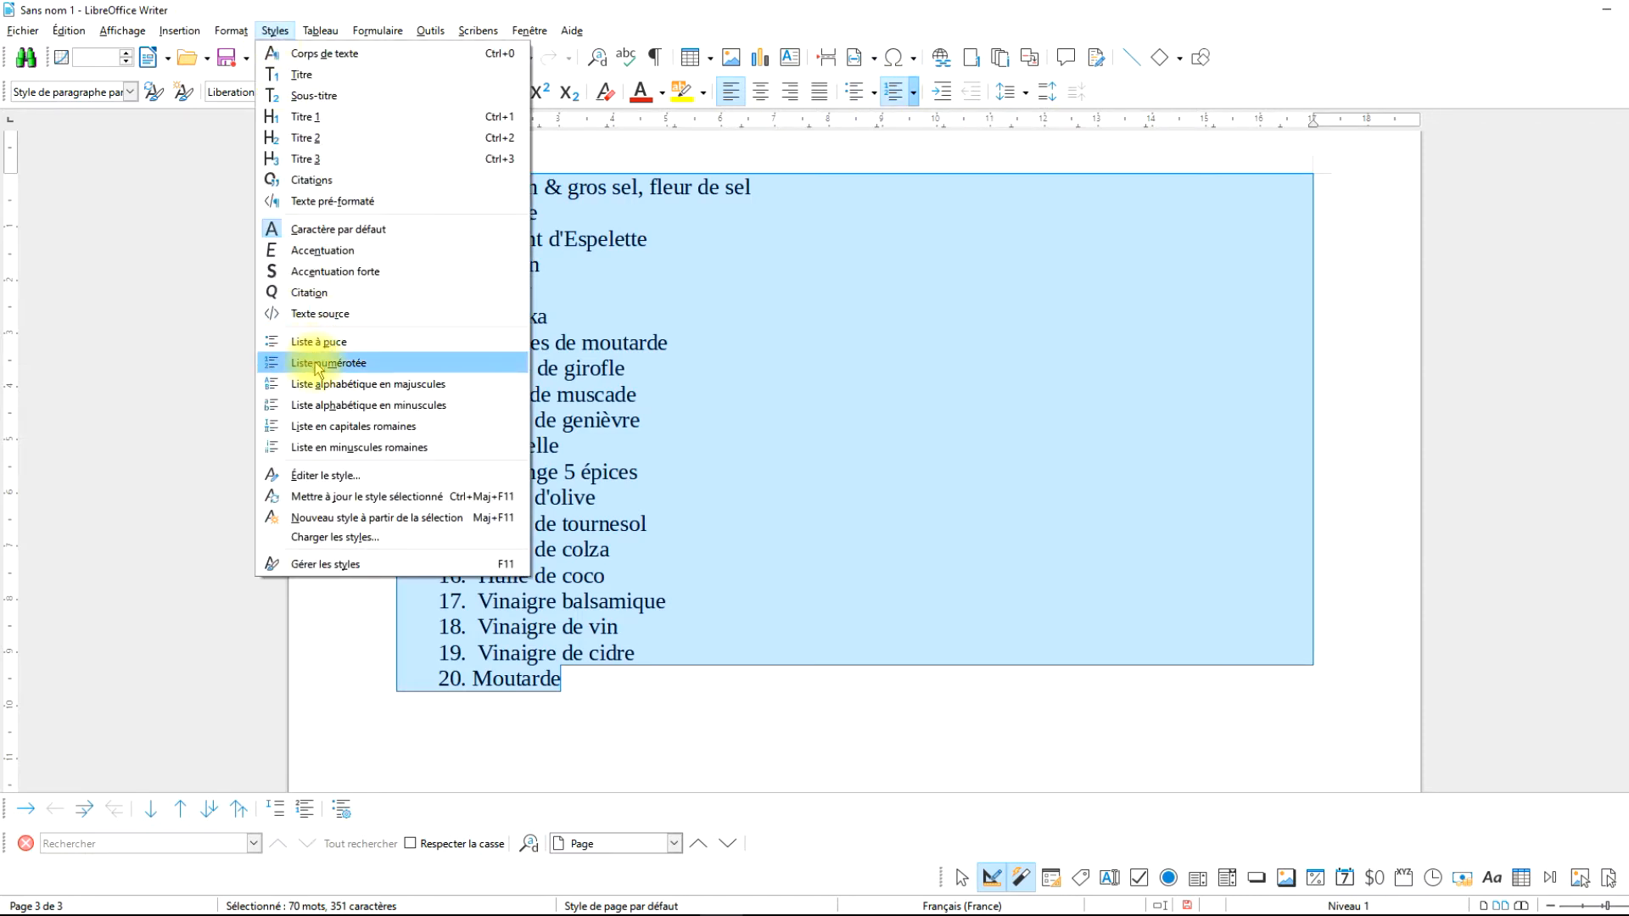
click(745, 510)
key(ctrl+z)
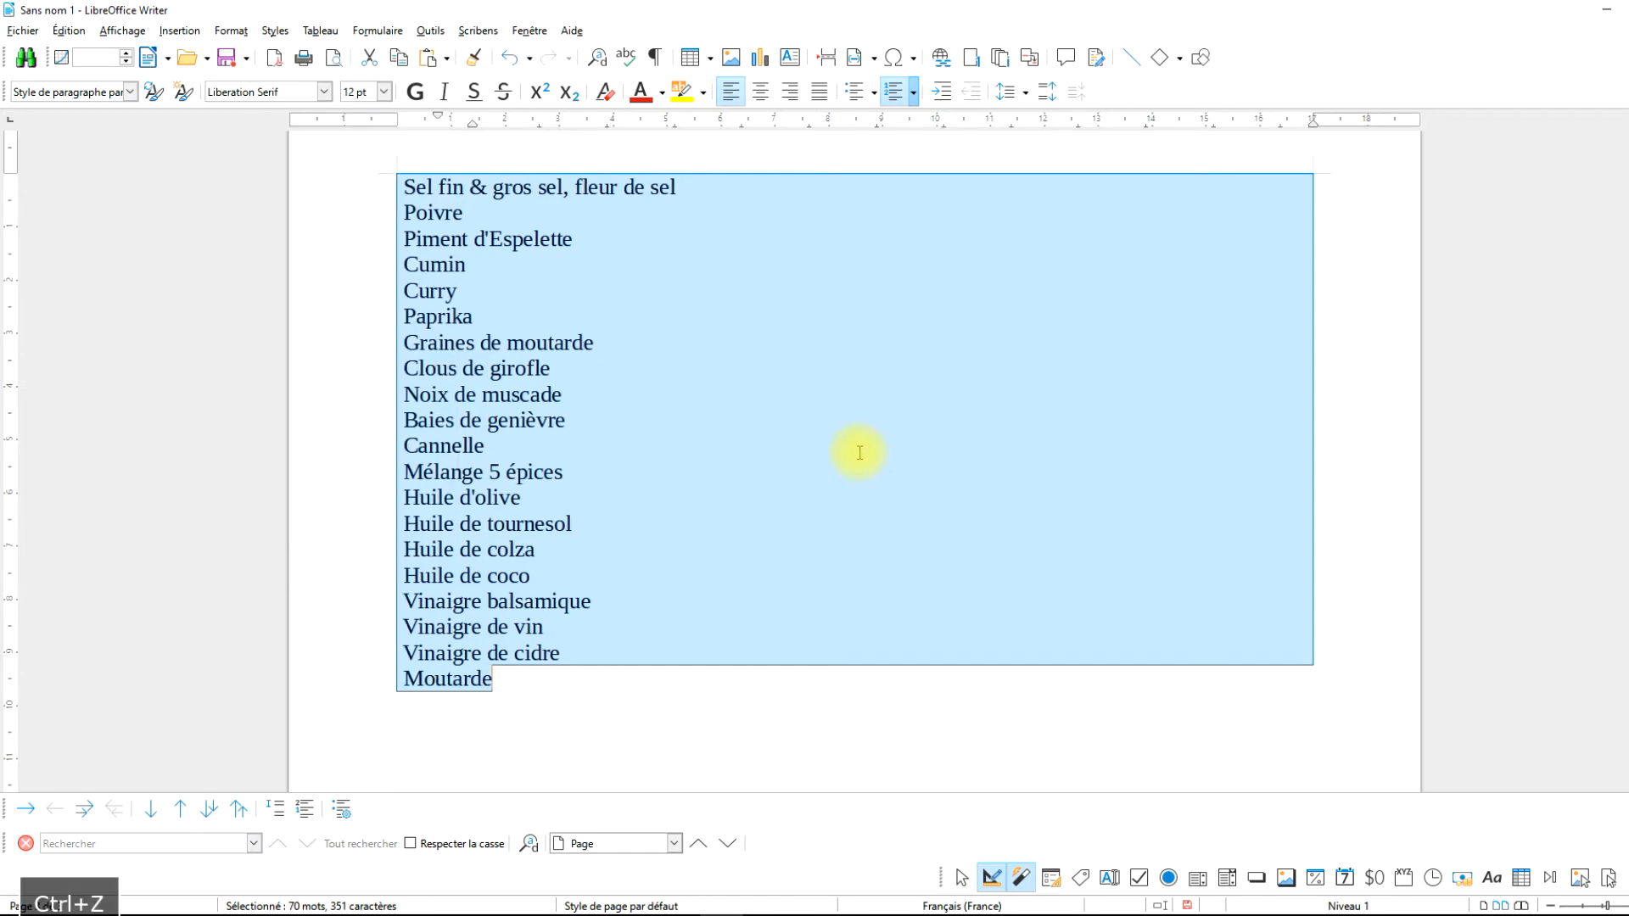
Apply the "Liste numérotée" list style to all the ingredient lines.
click(232, 33)
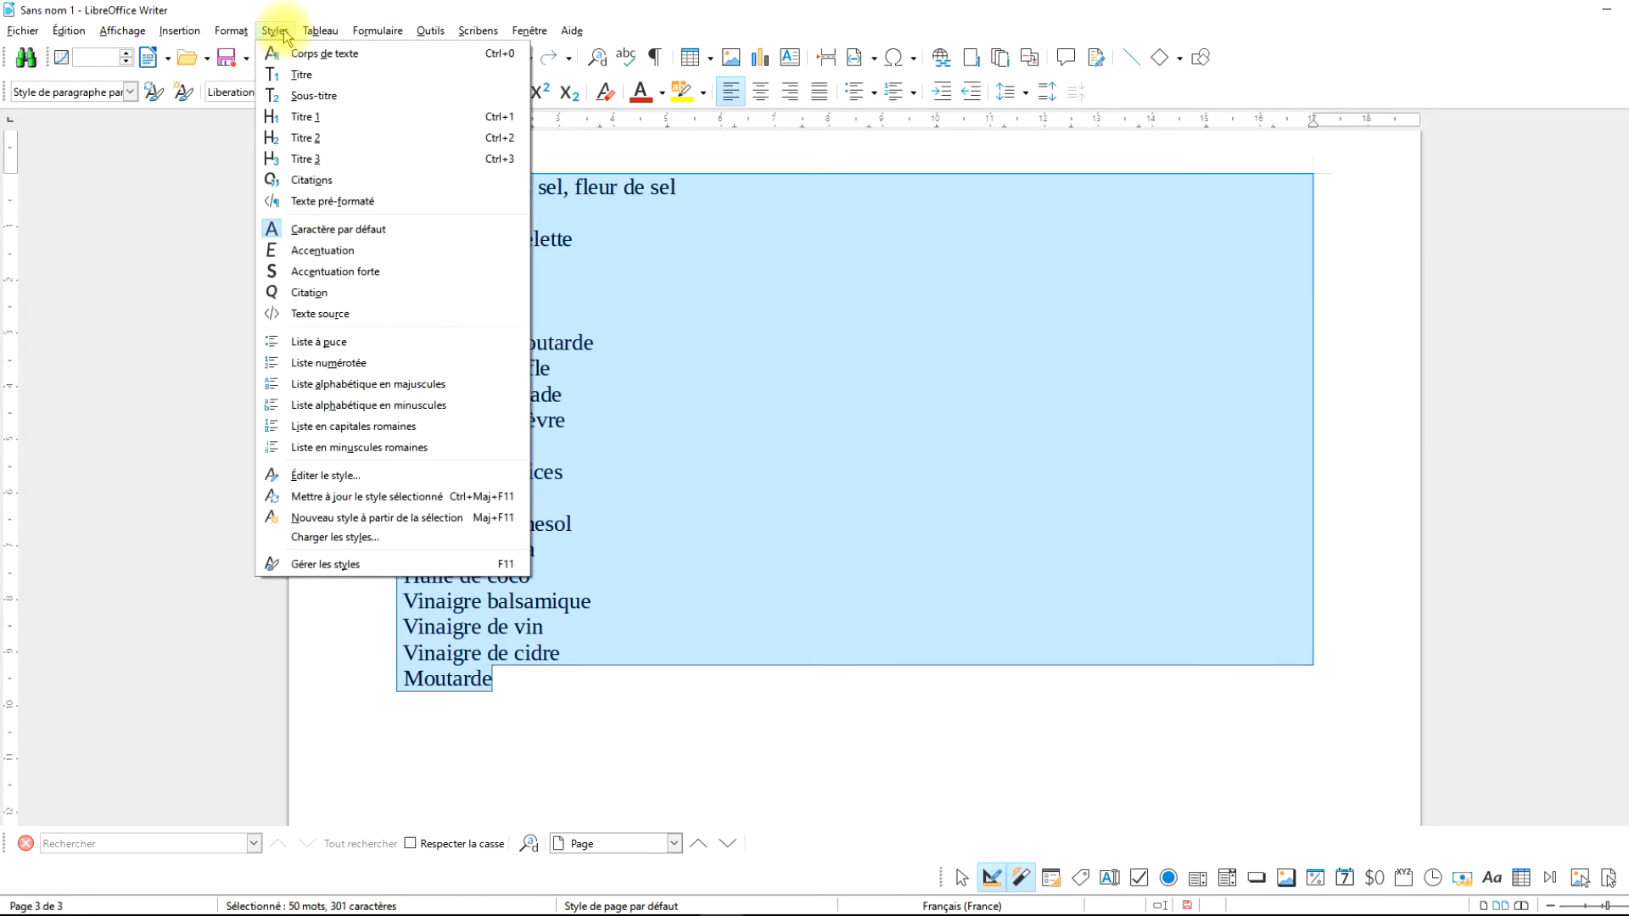
click(457, 365)
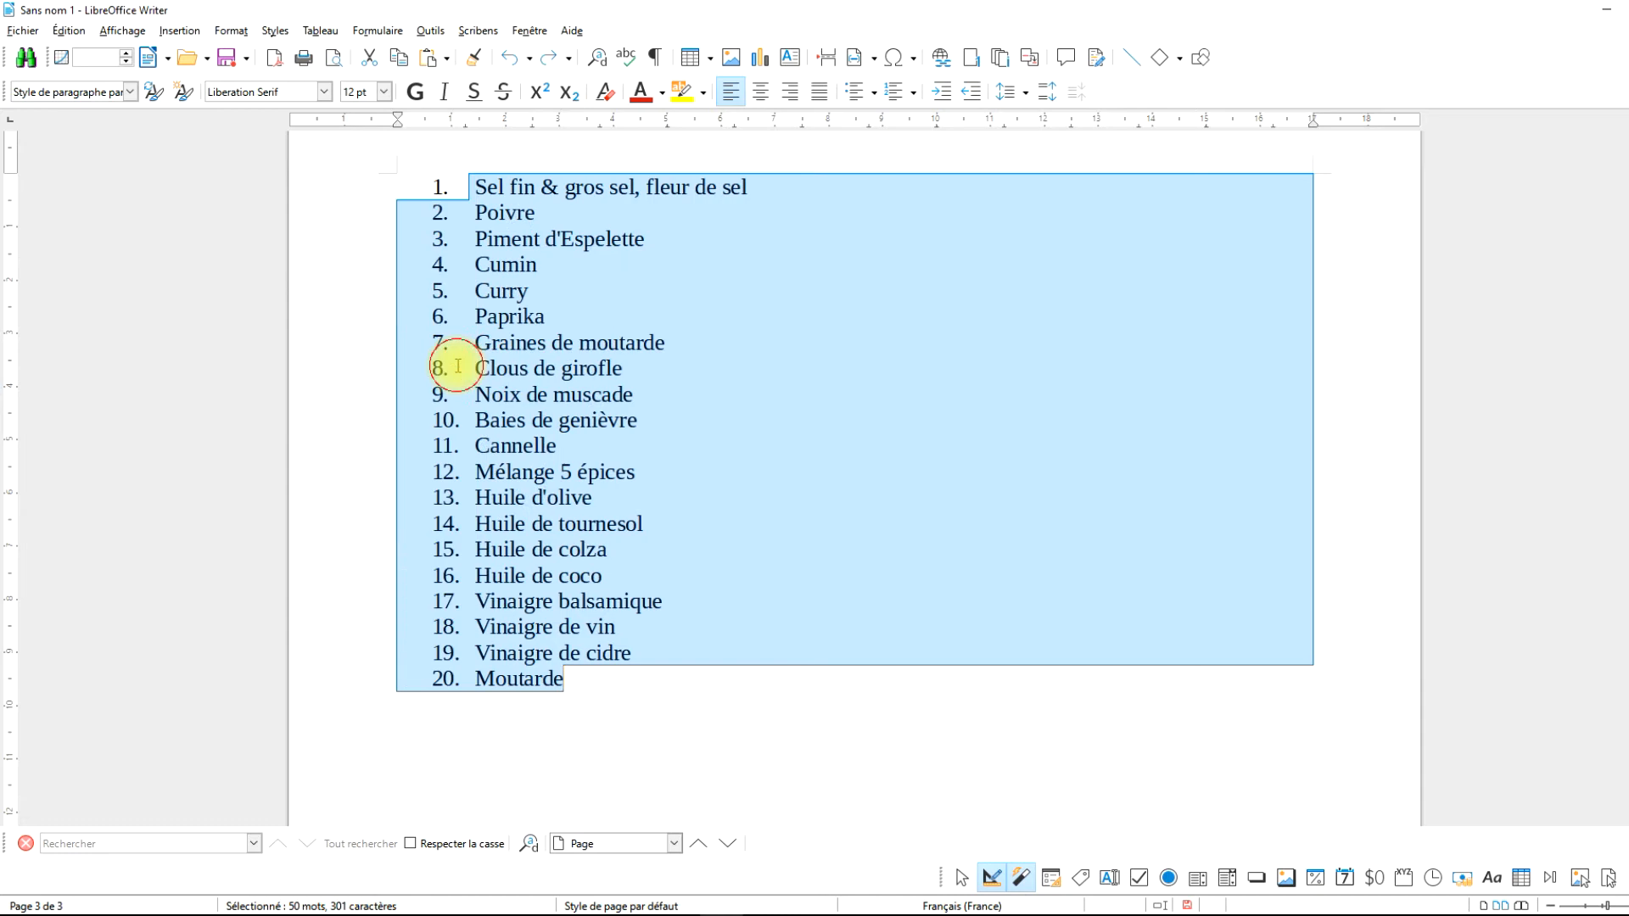
click(580, 684)
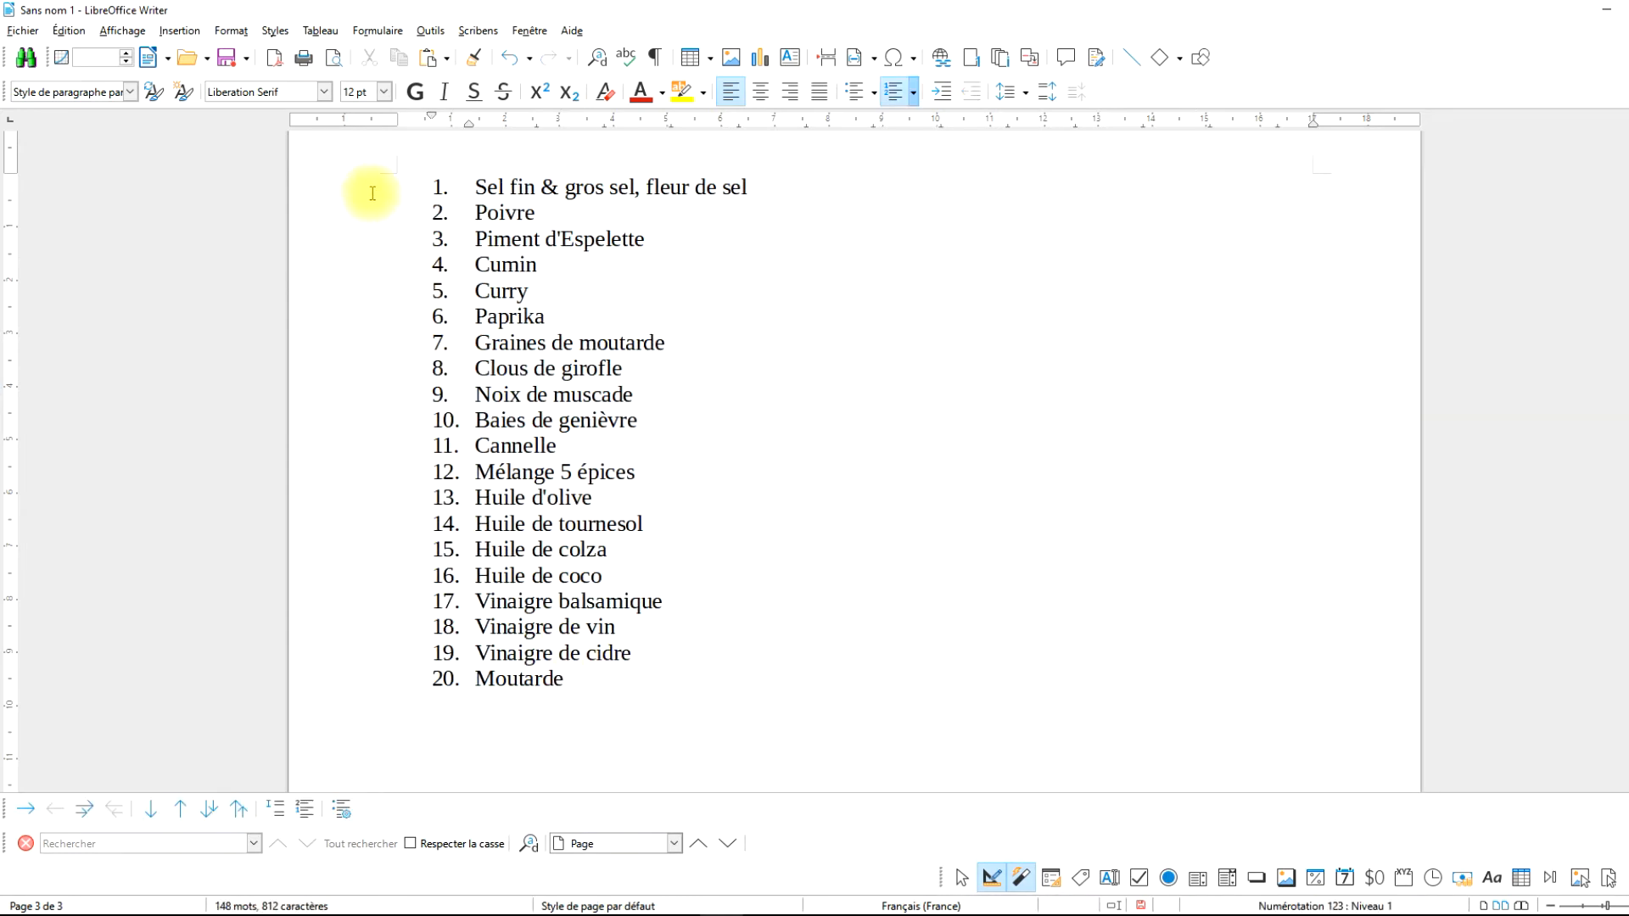
Cut the whole ingredient list and remove the leftover list number from the empty page.
shift+click(364, 197)
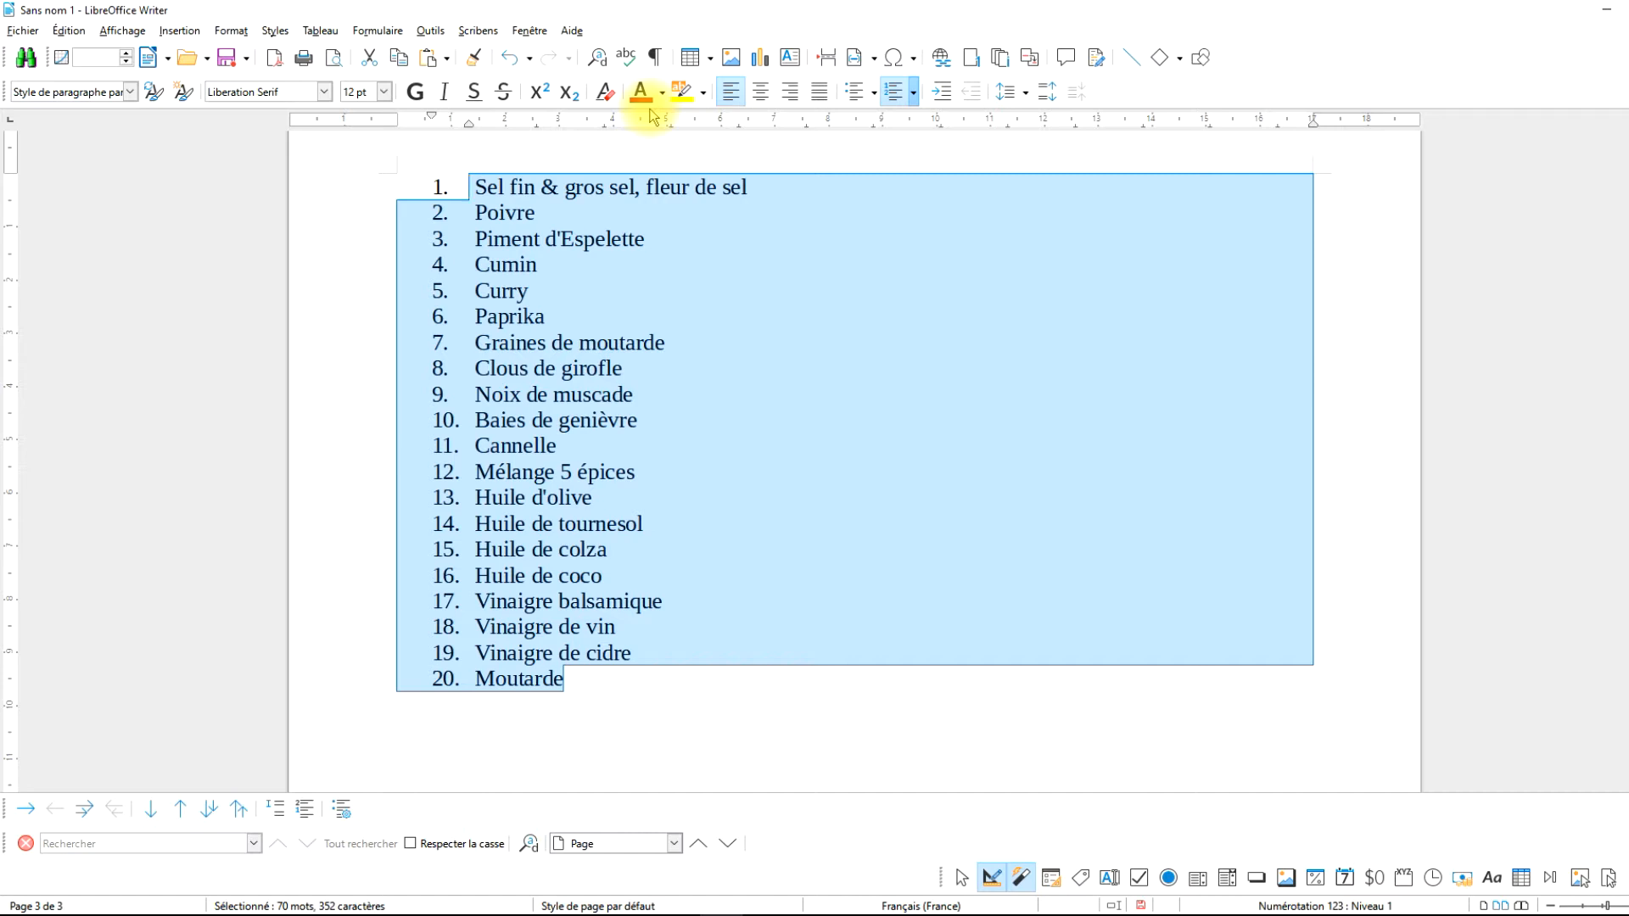
key(ctrl+x)
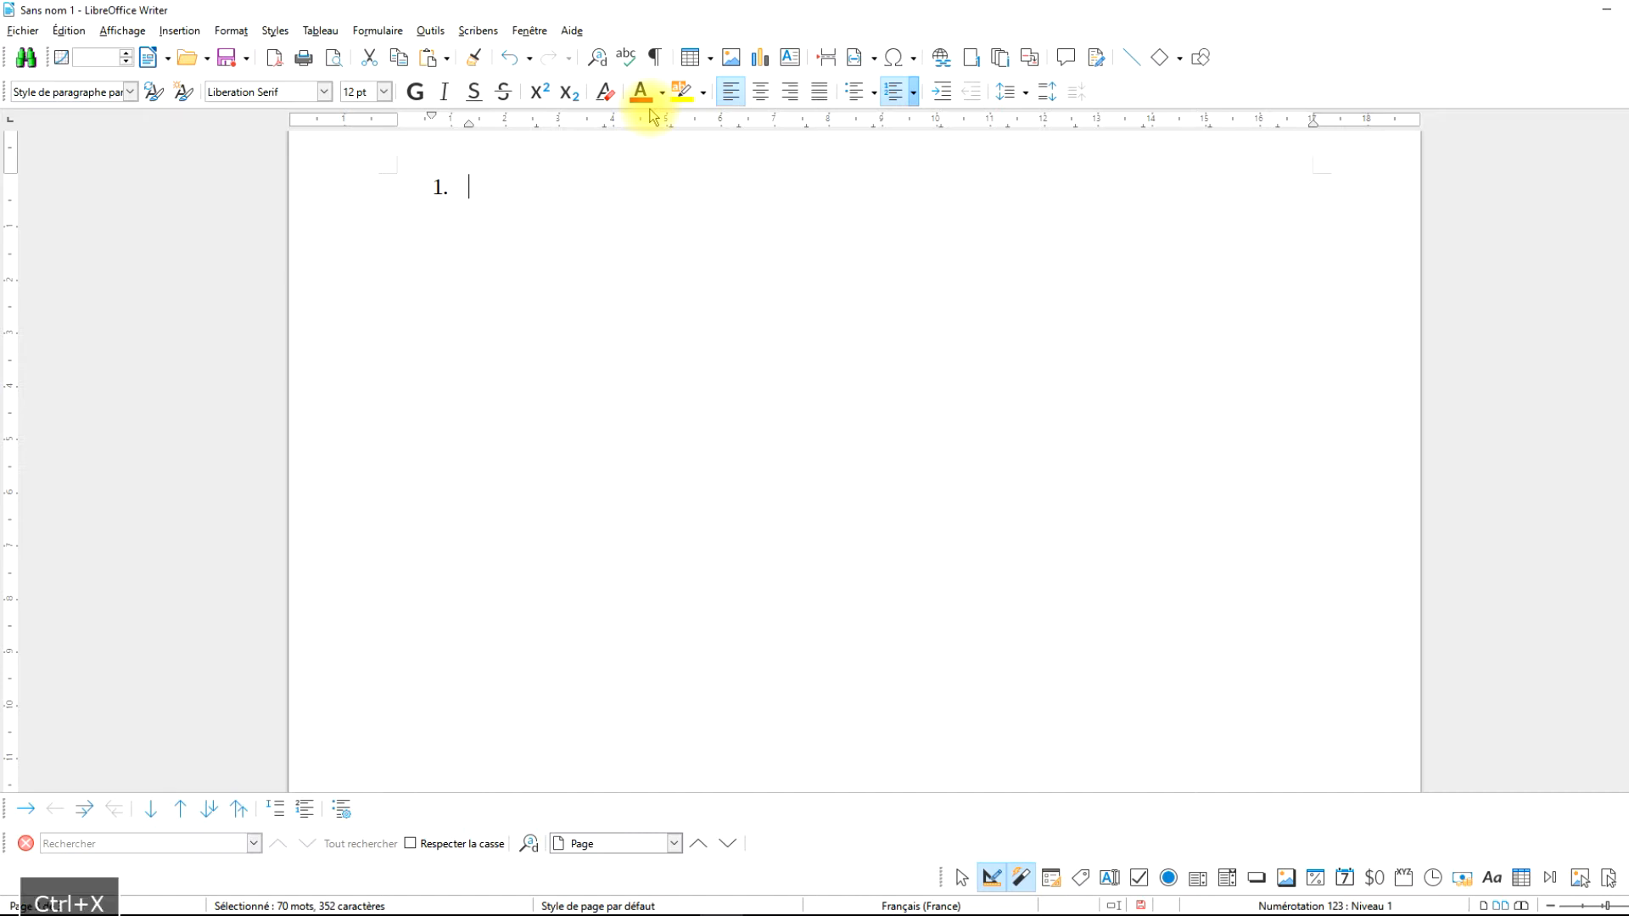
key(BackSpace)
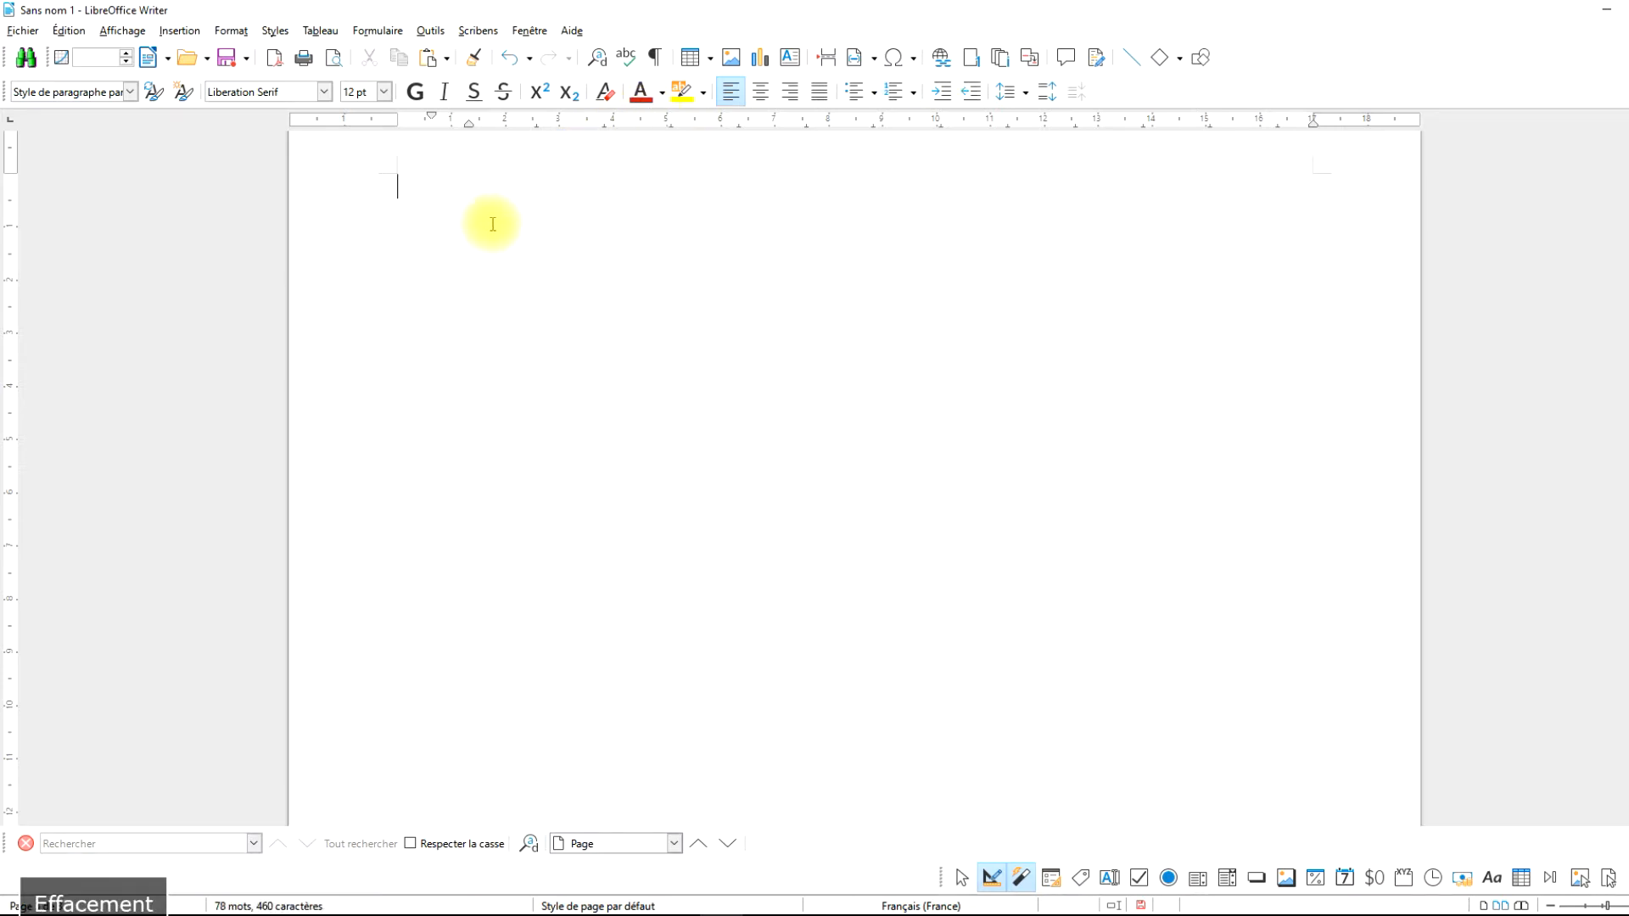
Paste the numbered ingredient list back as unformatted text.
right_click(493, 221)
mouse_move(617, 299)
click(747, 294)
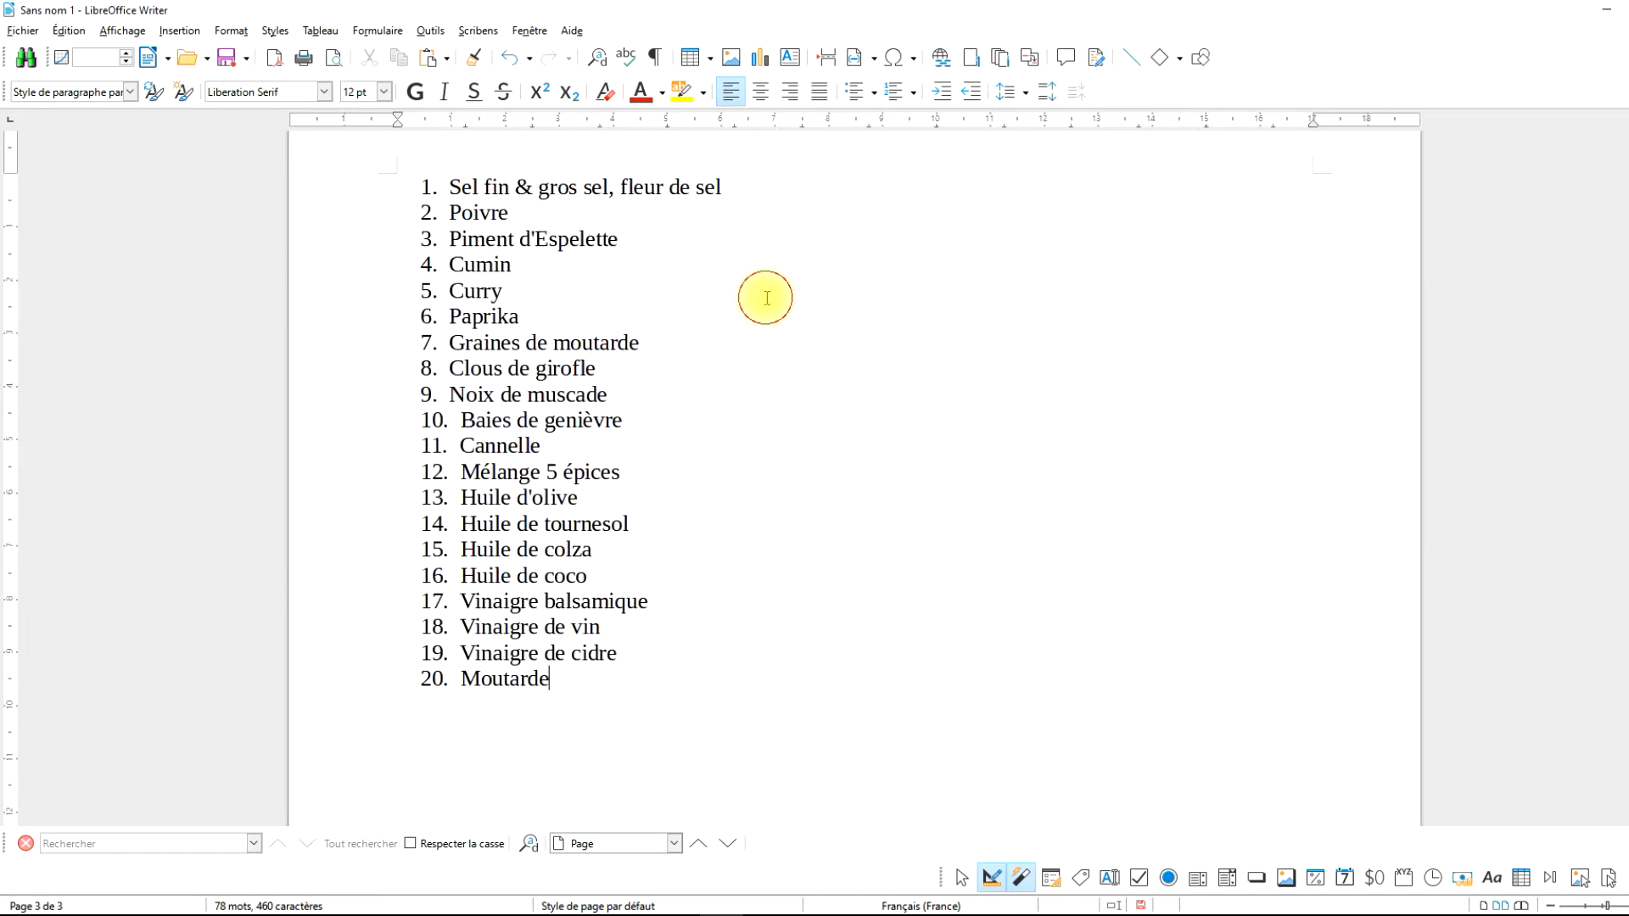
Convert the pasted list into a table with "." as the separator, and narrow the number and ingredient columns to about their text width.
drag(559, 679, 320, 194)
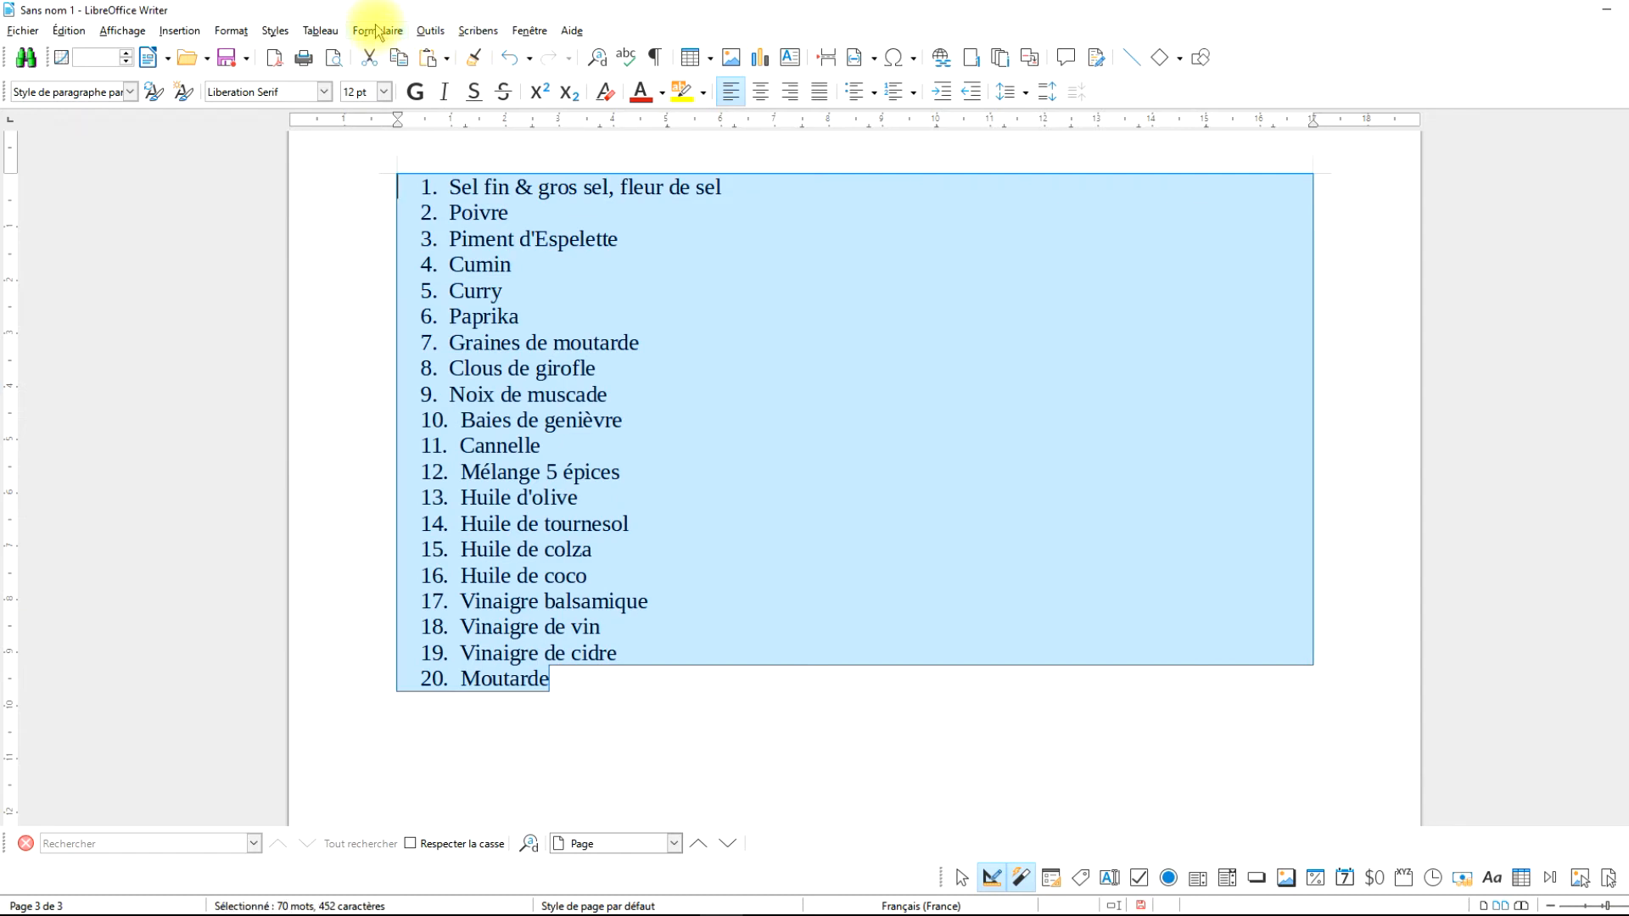
click(320, 30)
mouse_move(399, 408)
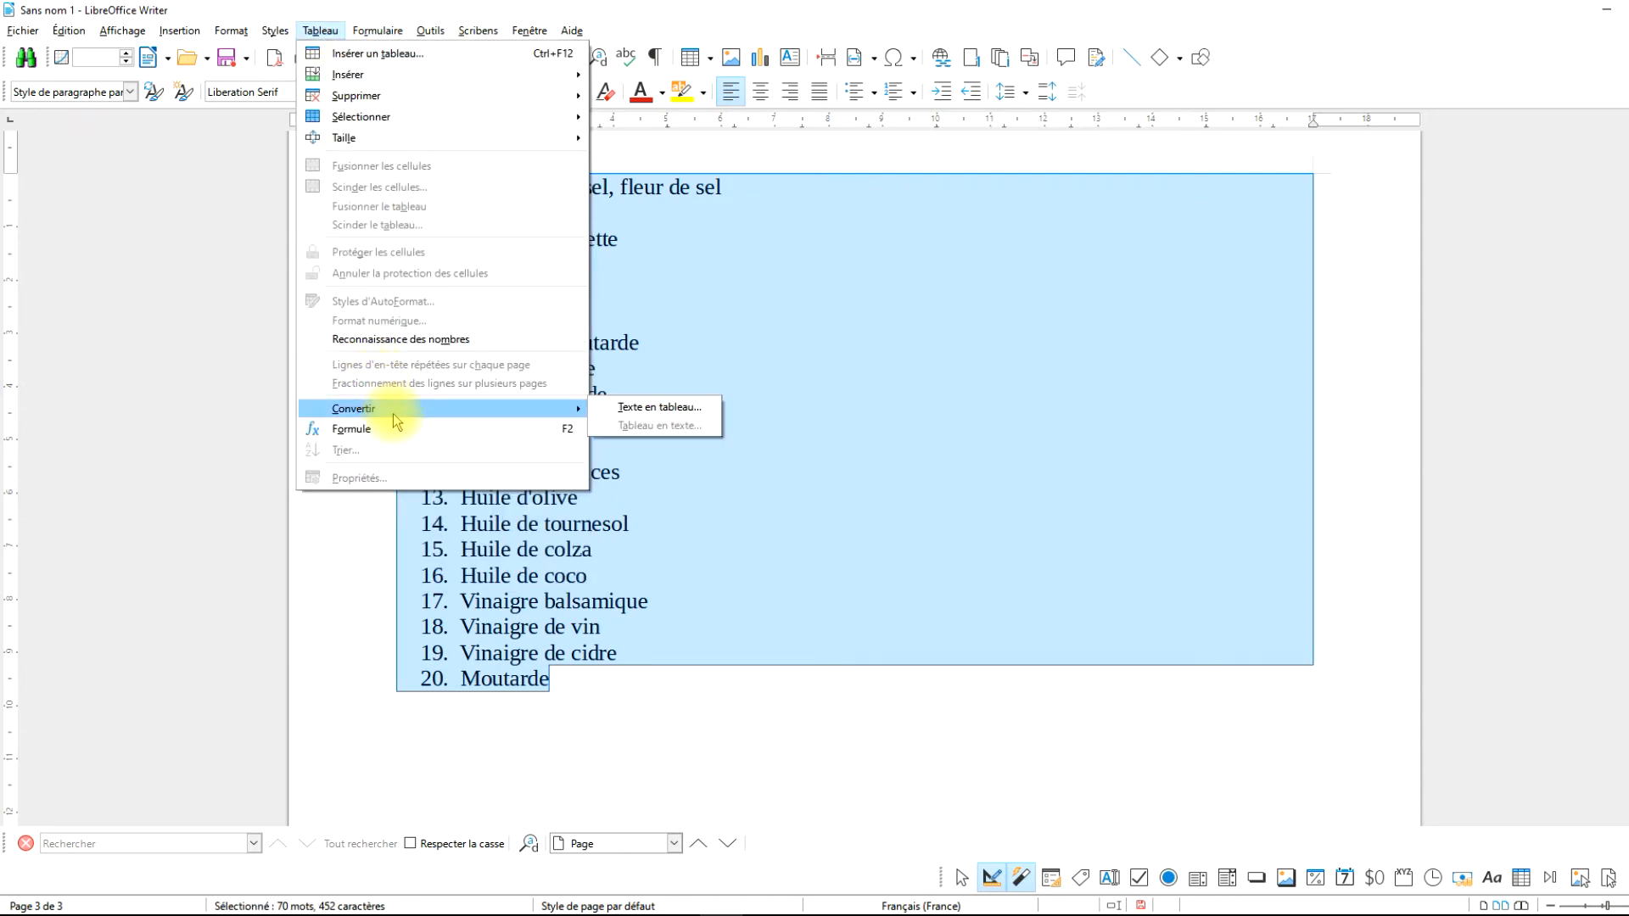
click(659, 408)
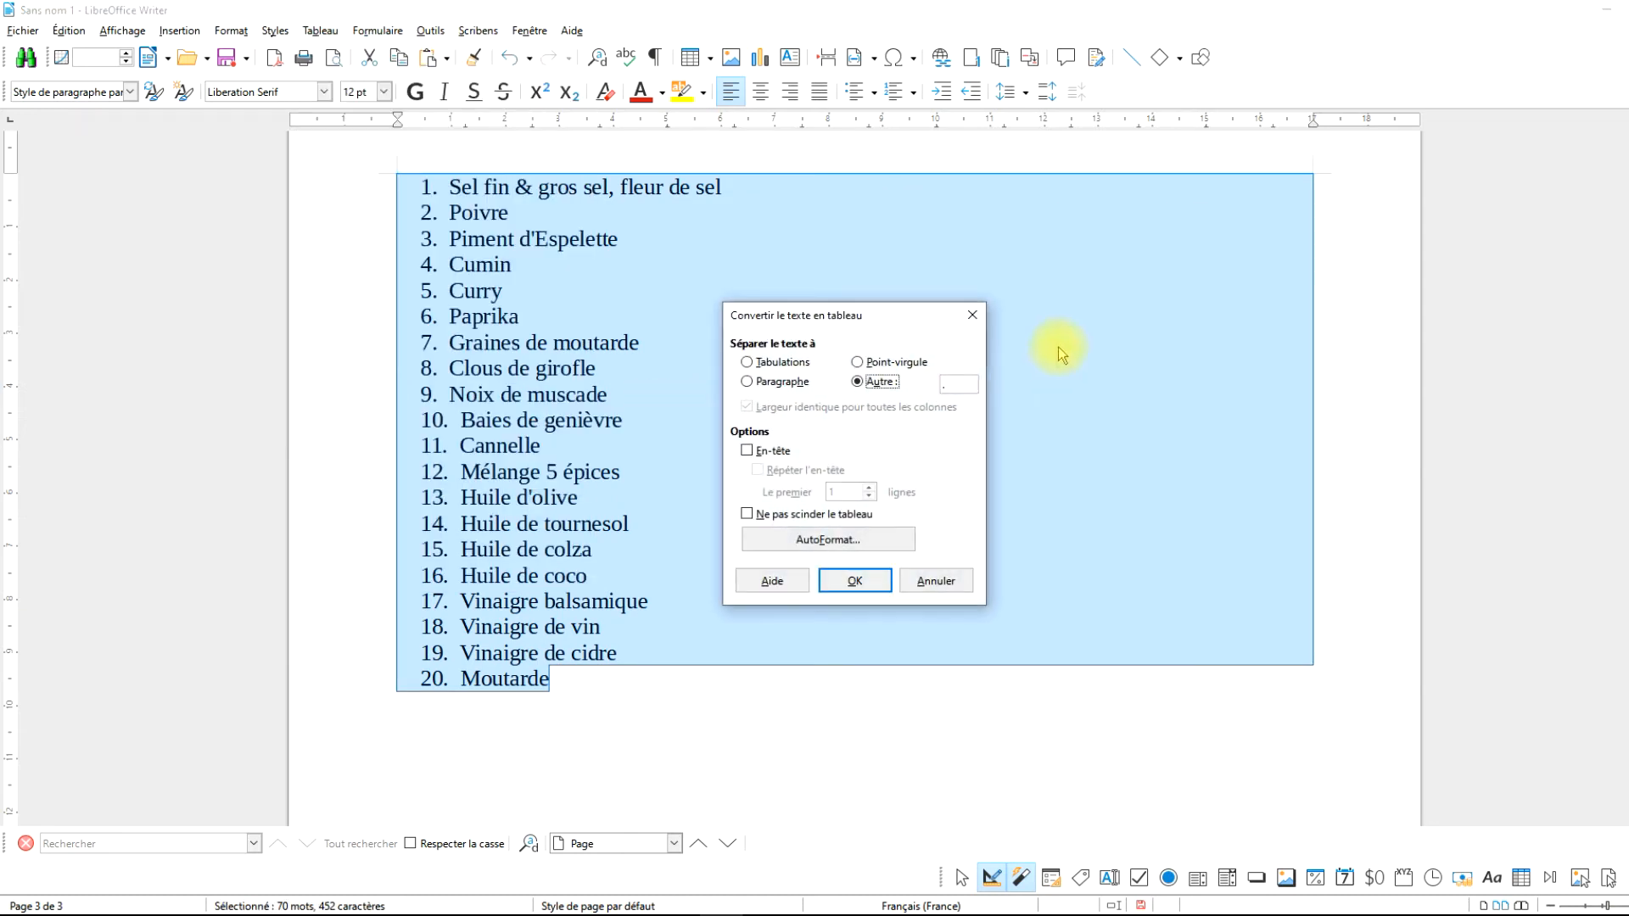
click(944, 383)
text(.)
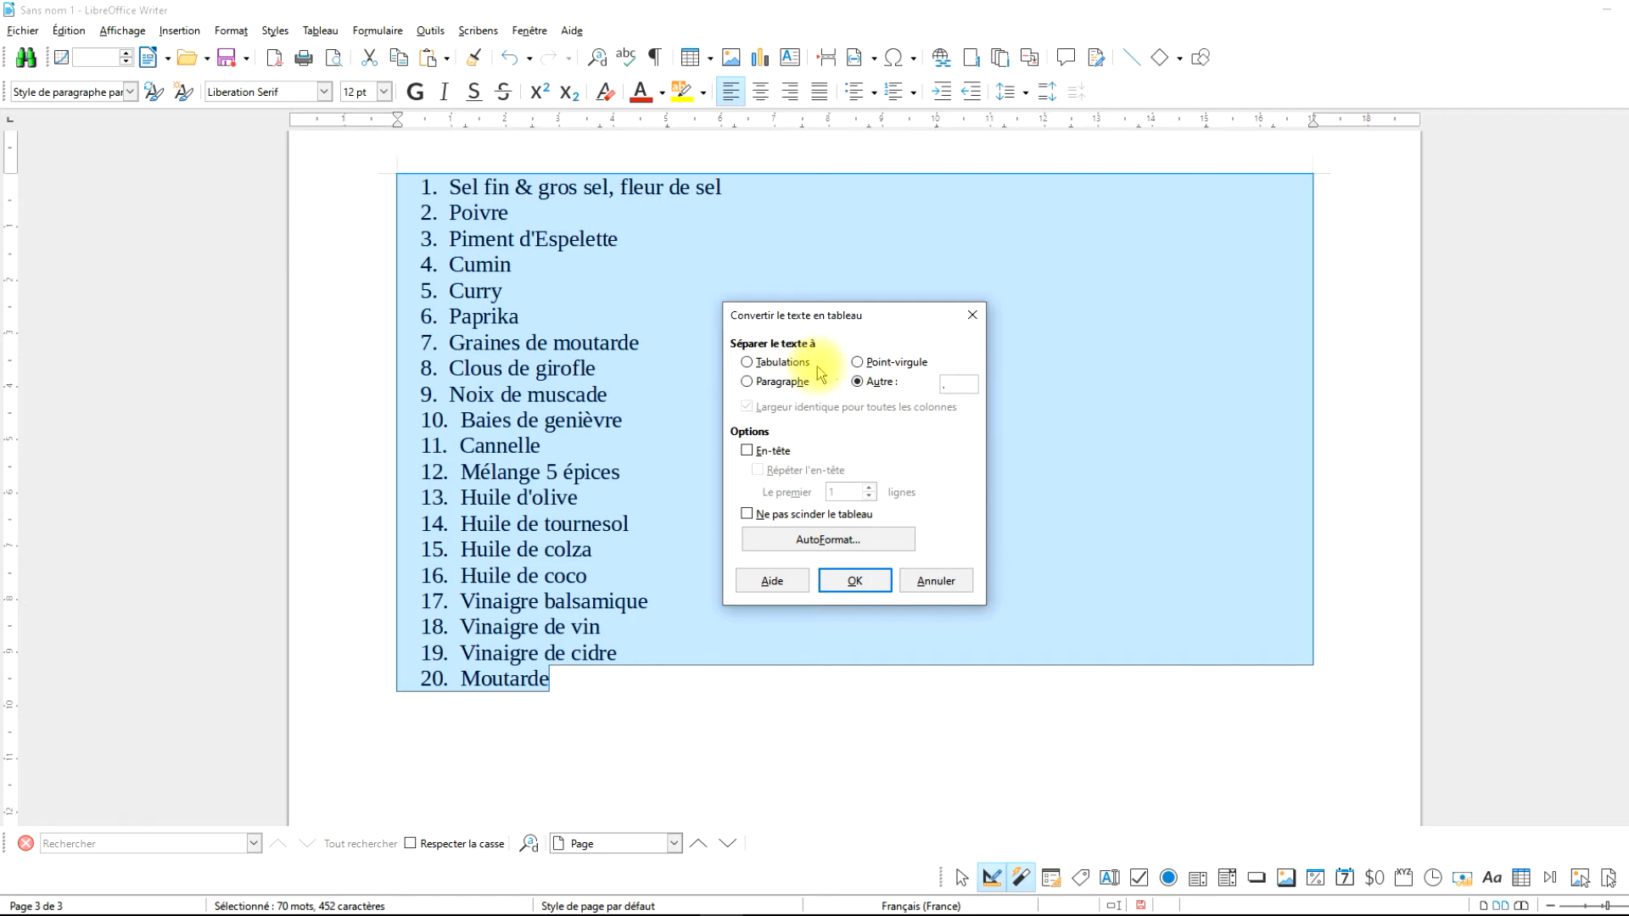
click(855, 581)
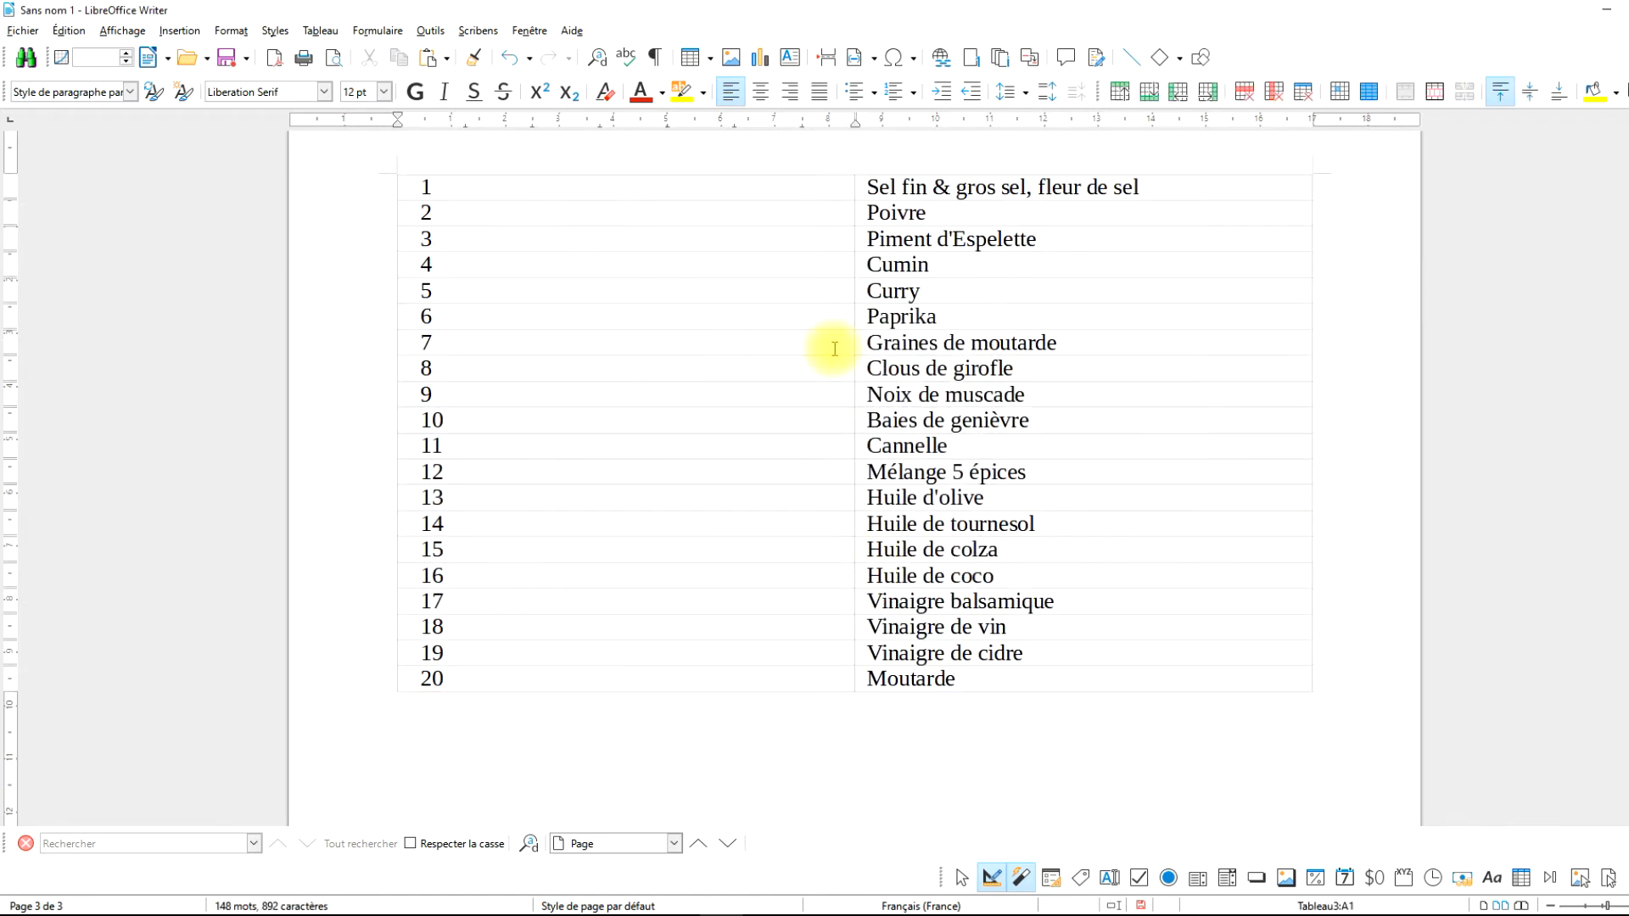
drag(854, 339, 478, 332)
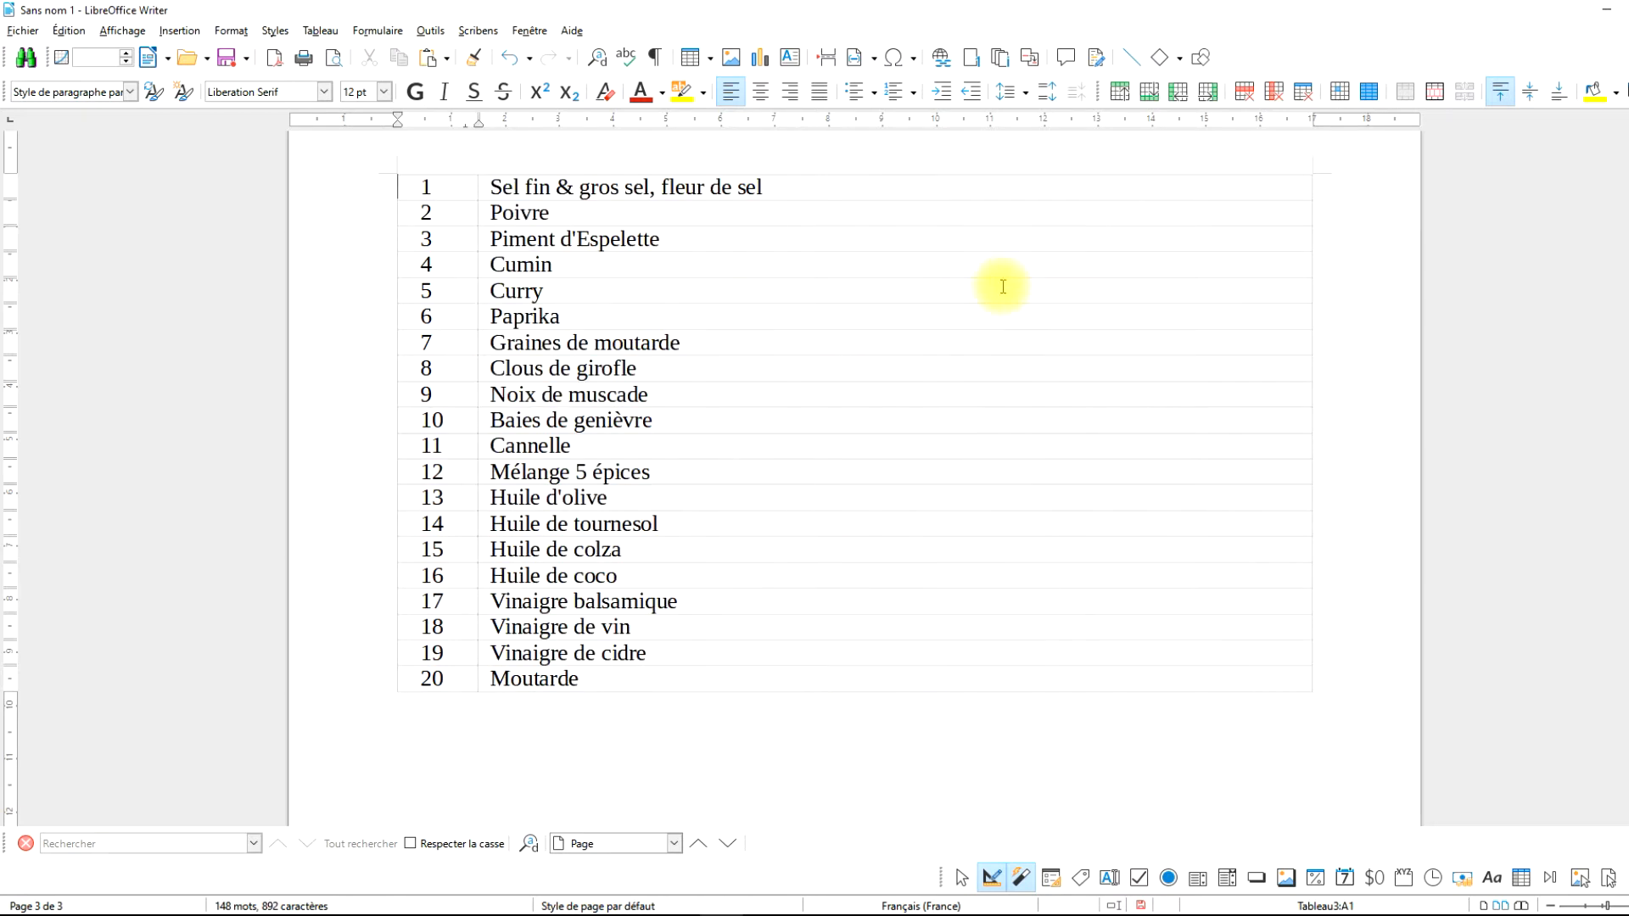
drag(1312, 363, 795, 351)
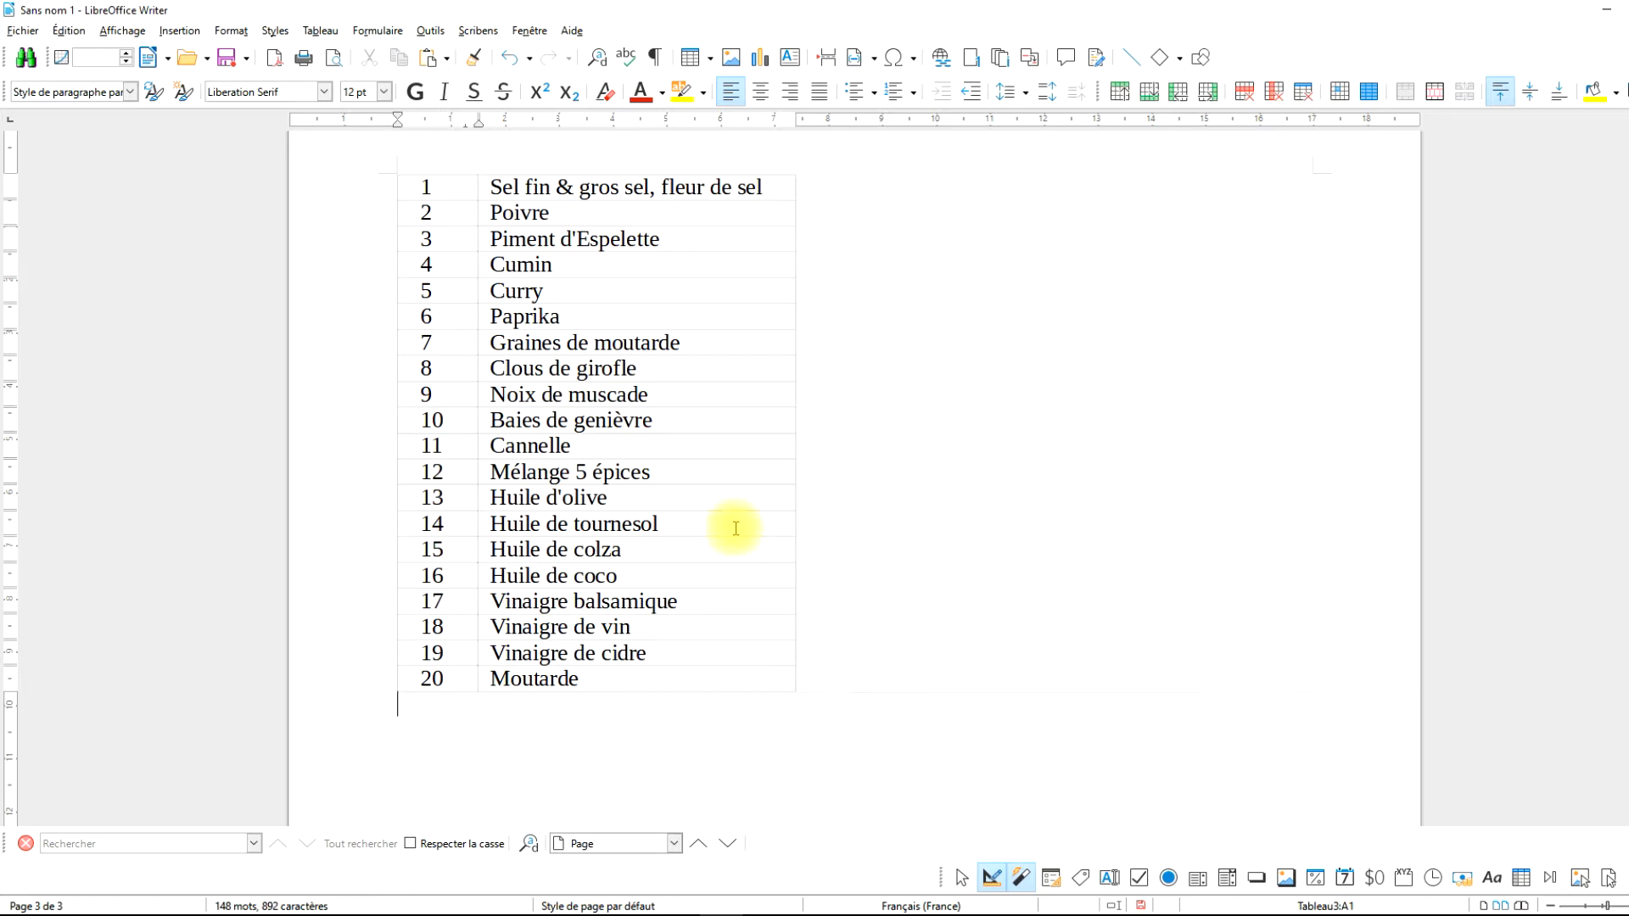
Give the whole table outer and inner borders, 0,50 cm padding and a grey shadow cast to the lower left.
drag(628, 670, 420, 197)
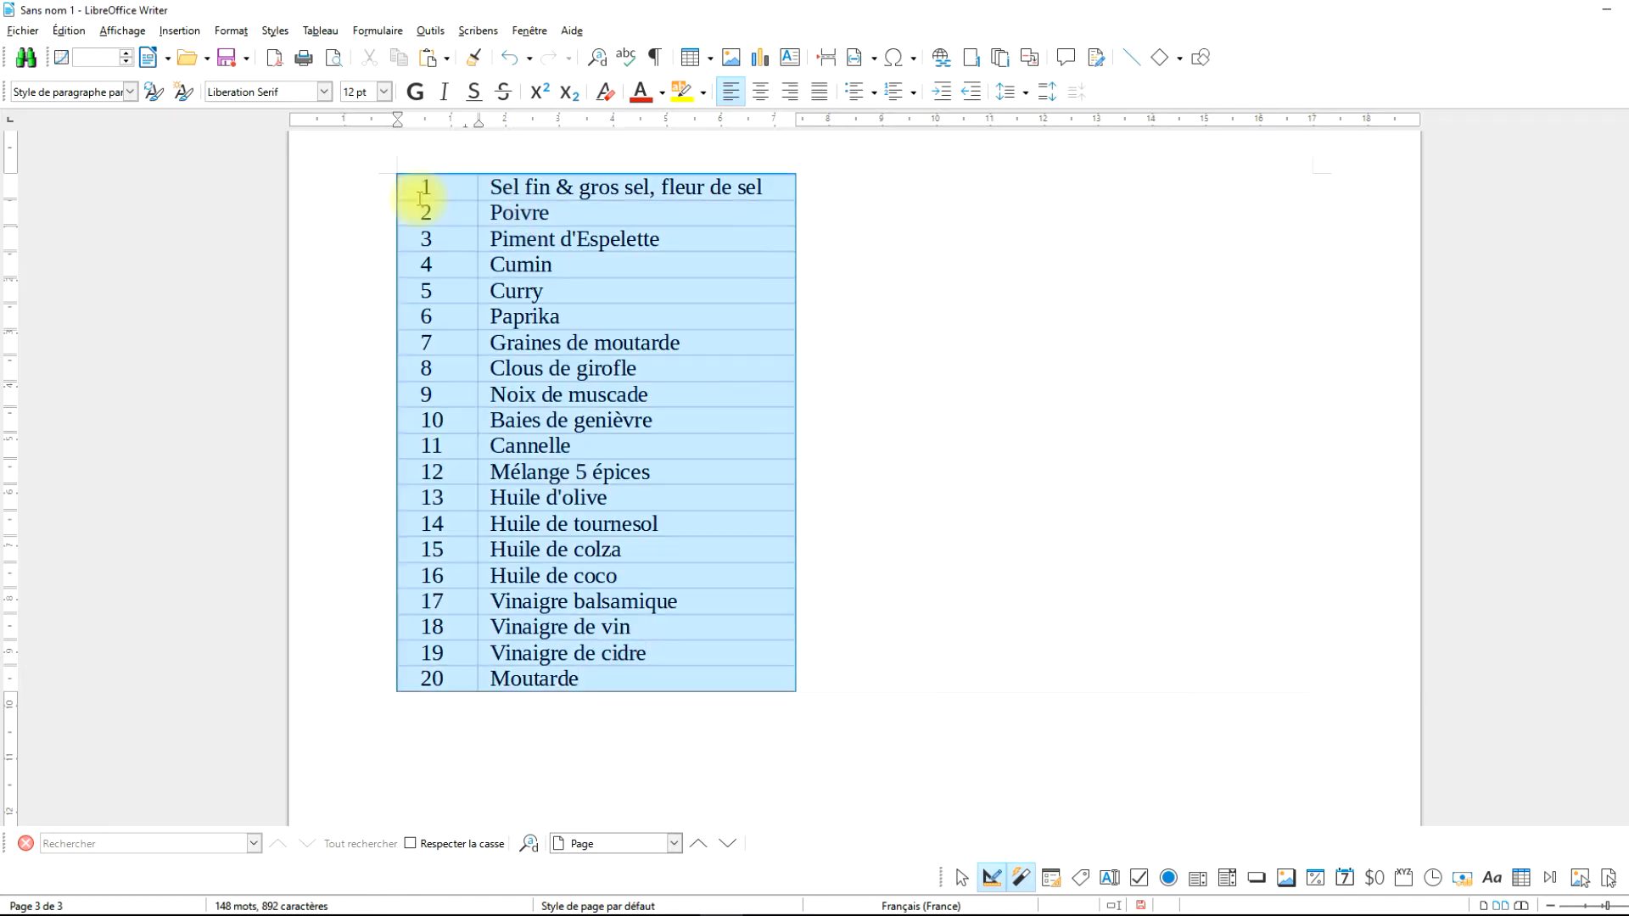
right_click(421, 197)
click(522, 555)
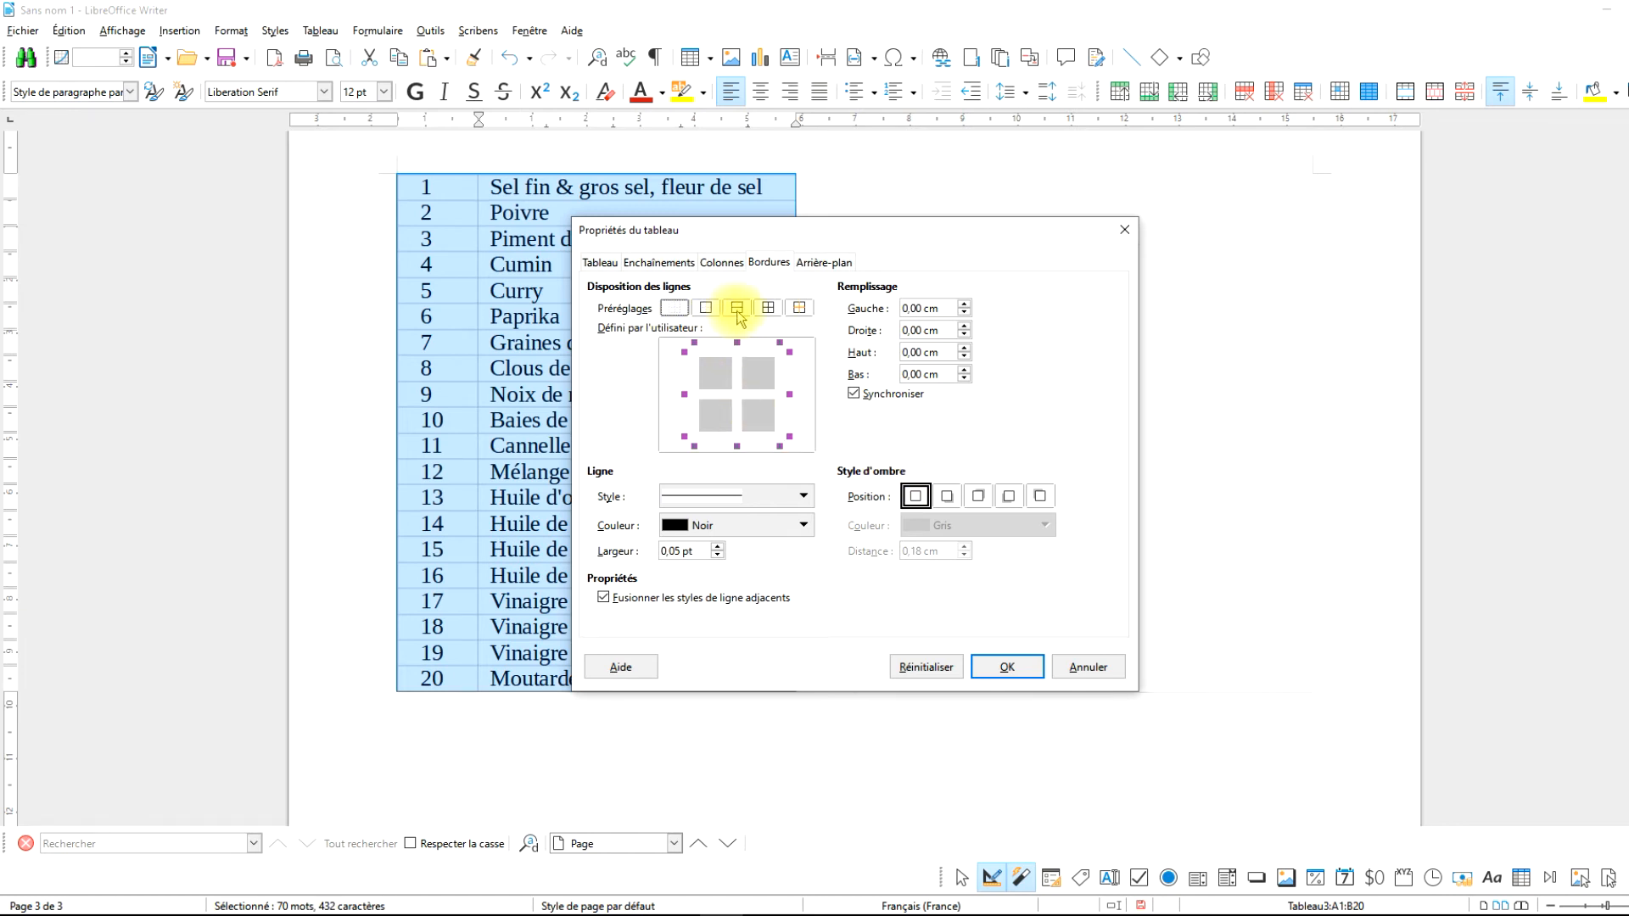
click(768, 308)
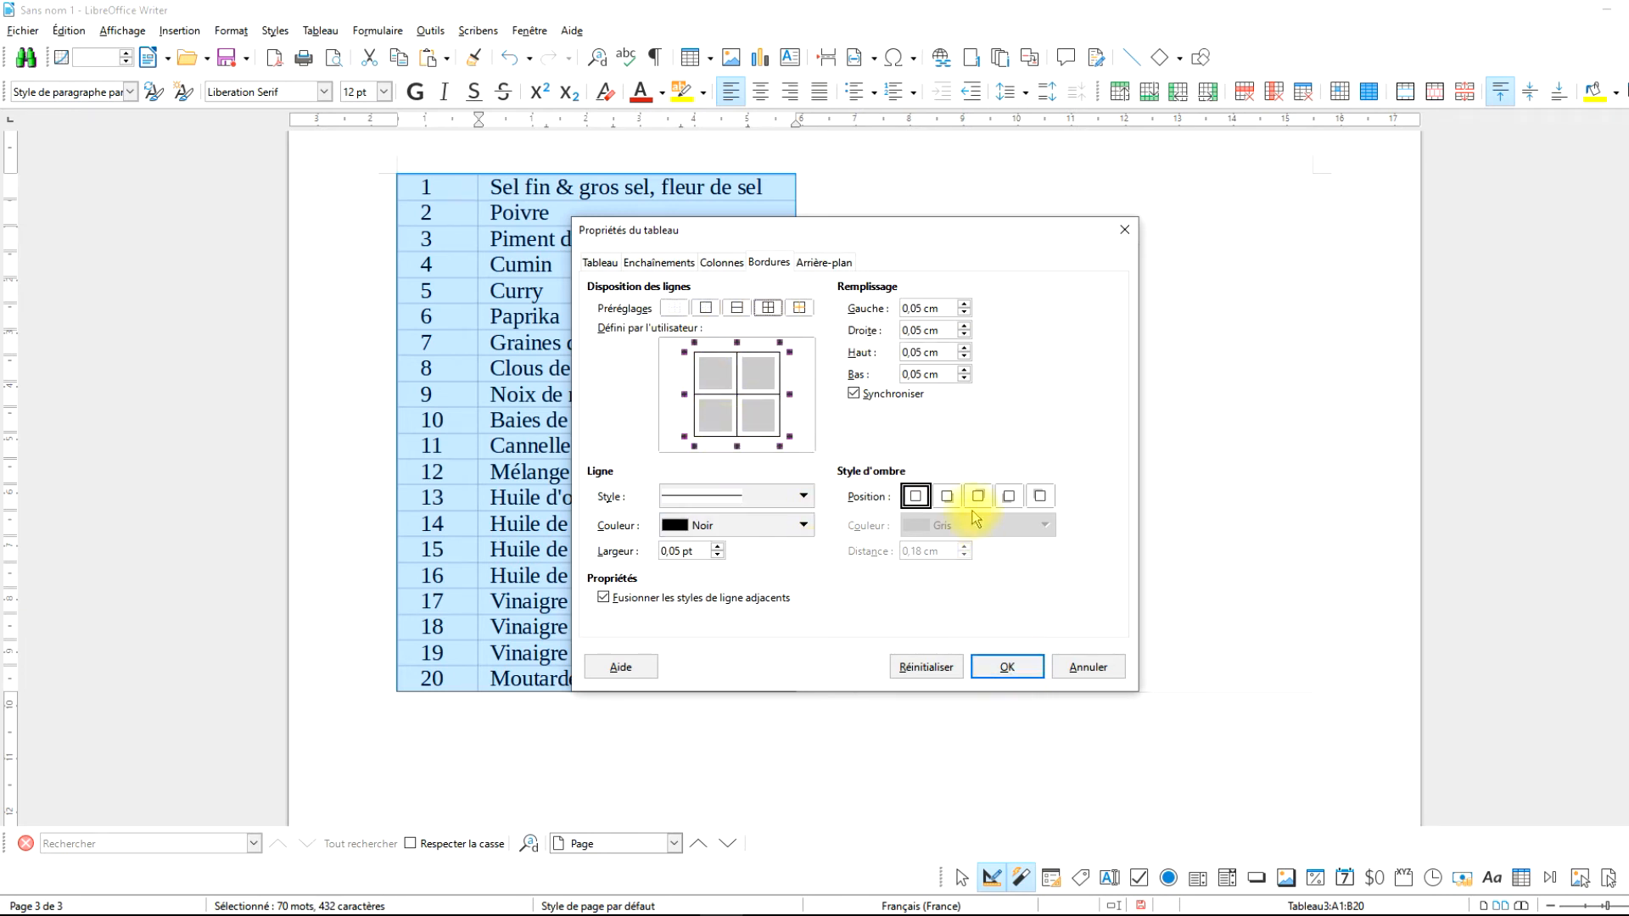
click(947, 495)
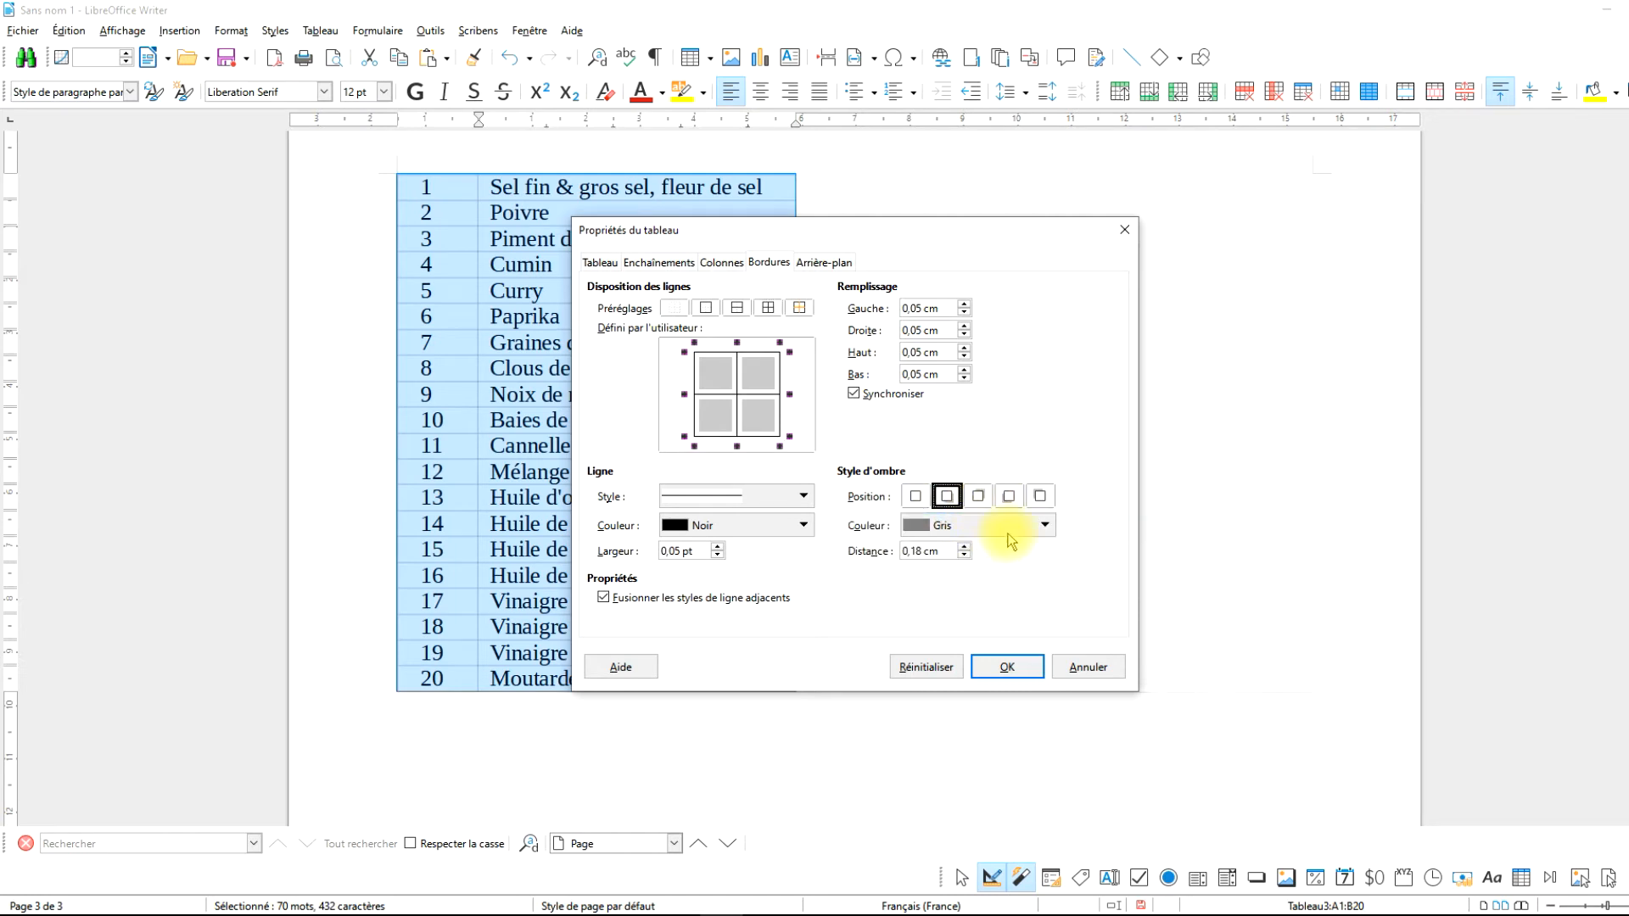
click(1008, 500)
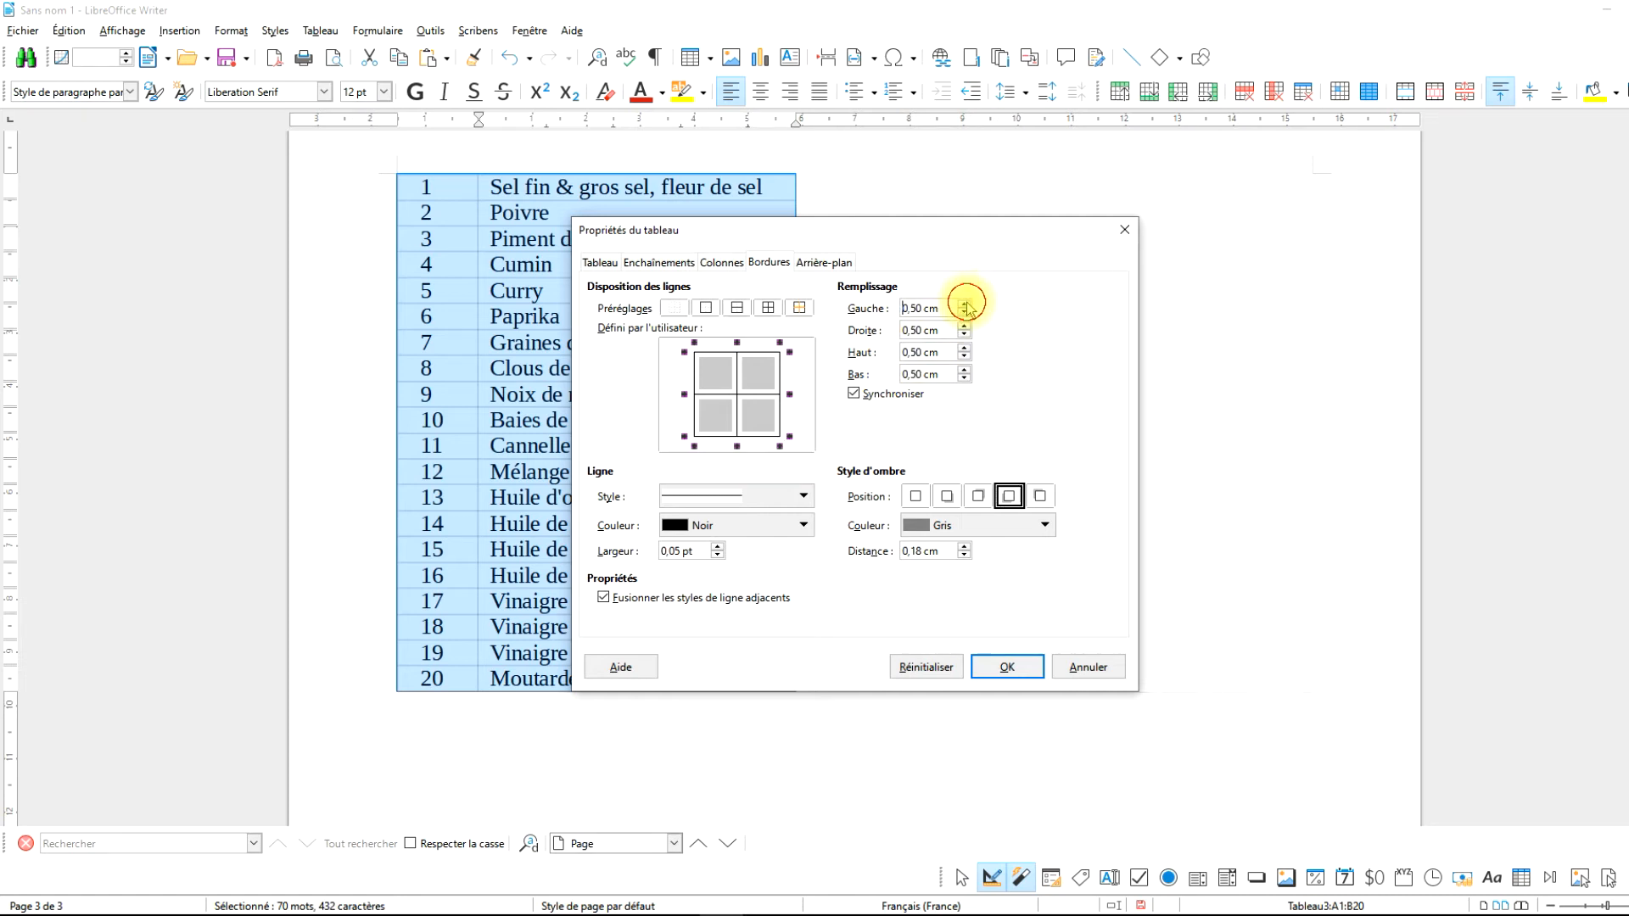
click(994, 666)
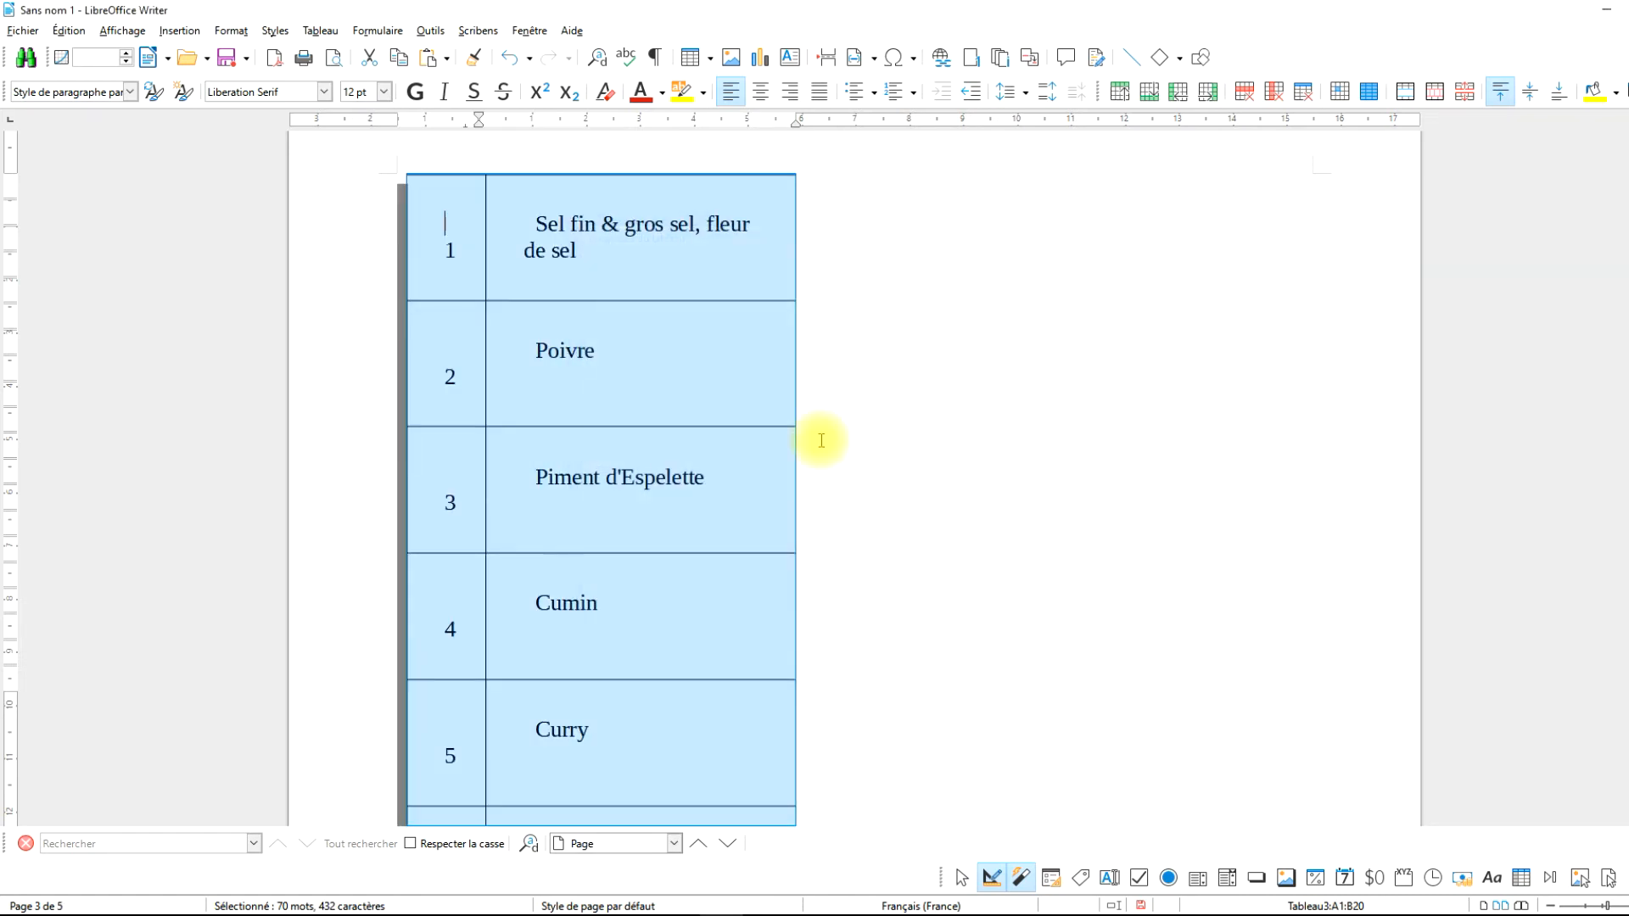
Undo the table formatting, column resizing, text conversion and pasted list, back to an empty page.
click(923, 370)
scroll(909, 352, down, 3)
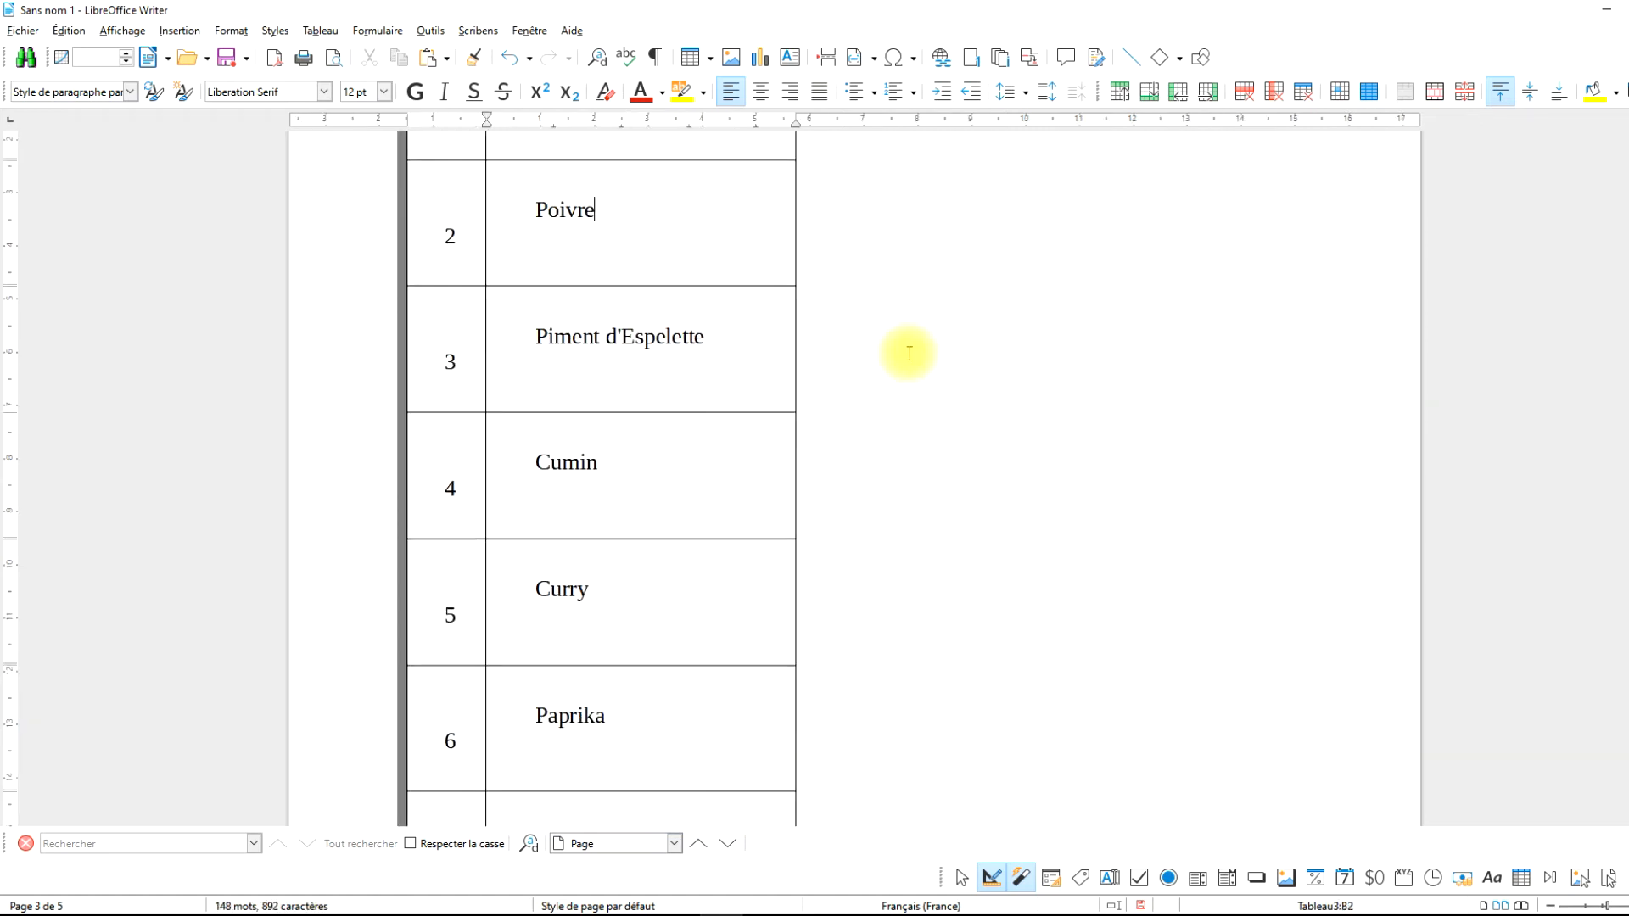
scroll(810, 383, down, 1)
scroll(811, 383, down, 2)
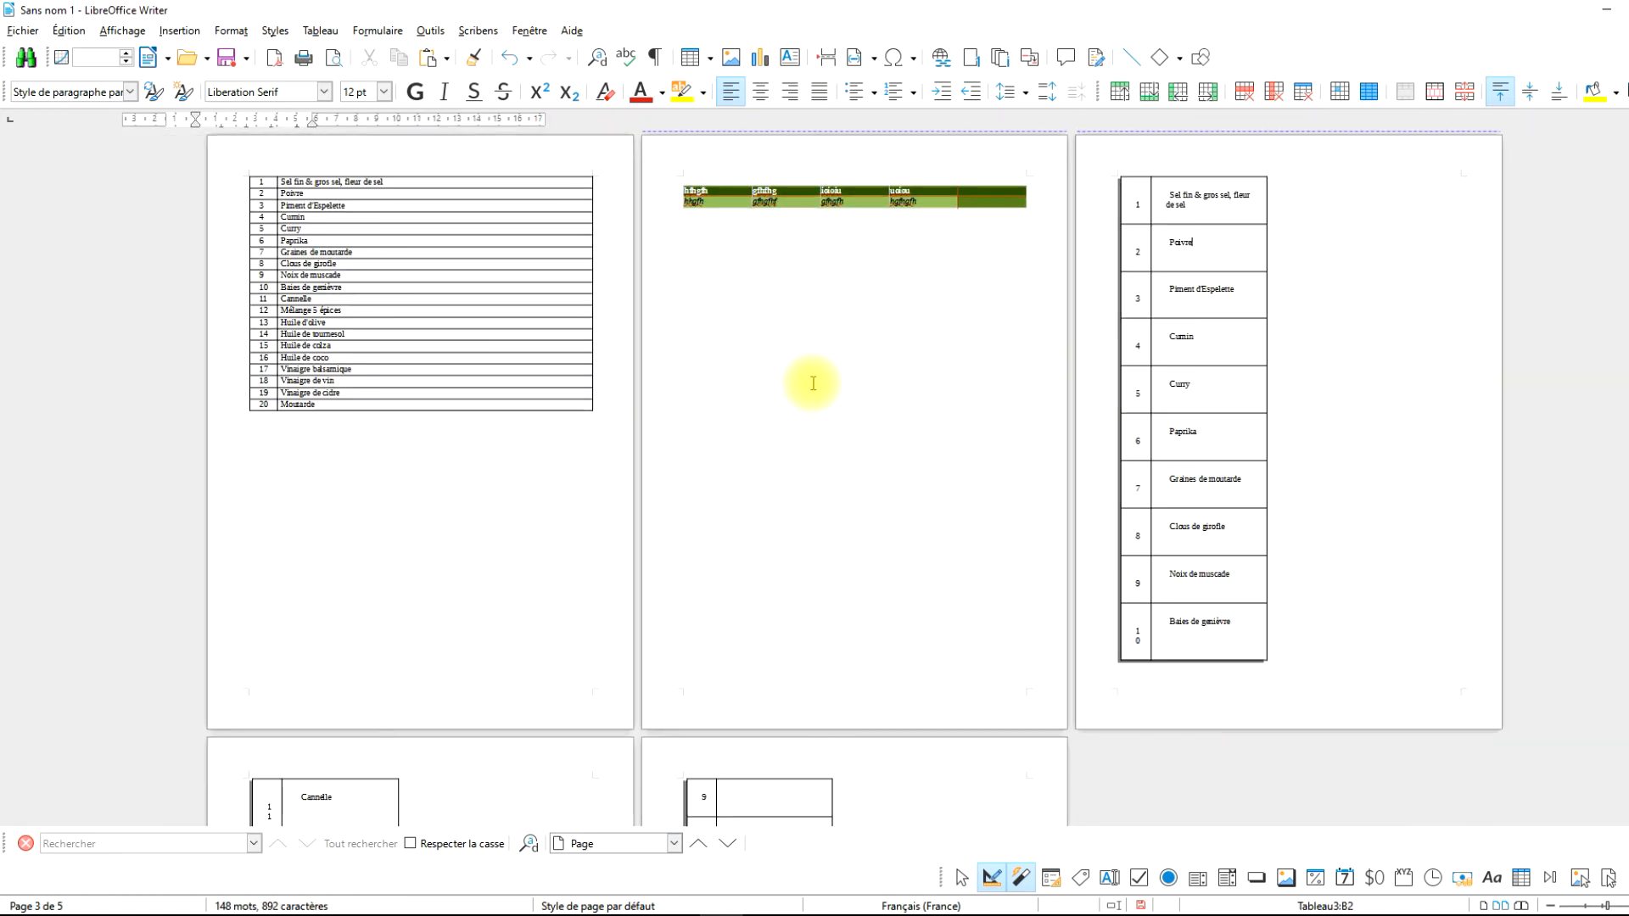
key(ctrl+z)
key(ctrl+z)
key(ctrl+z)
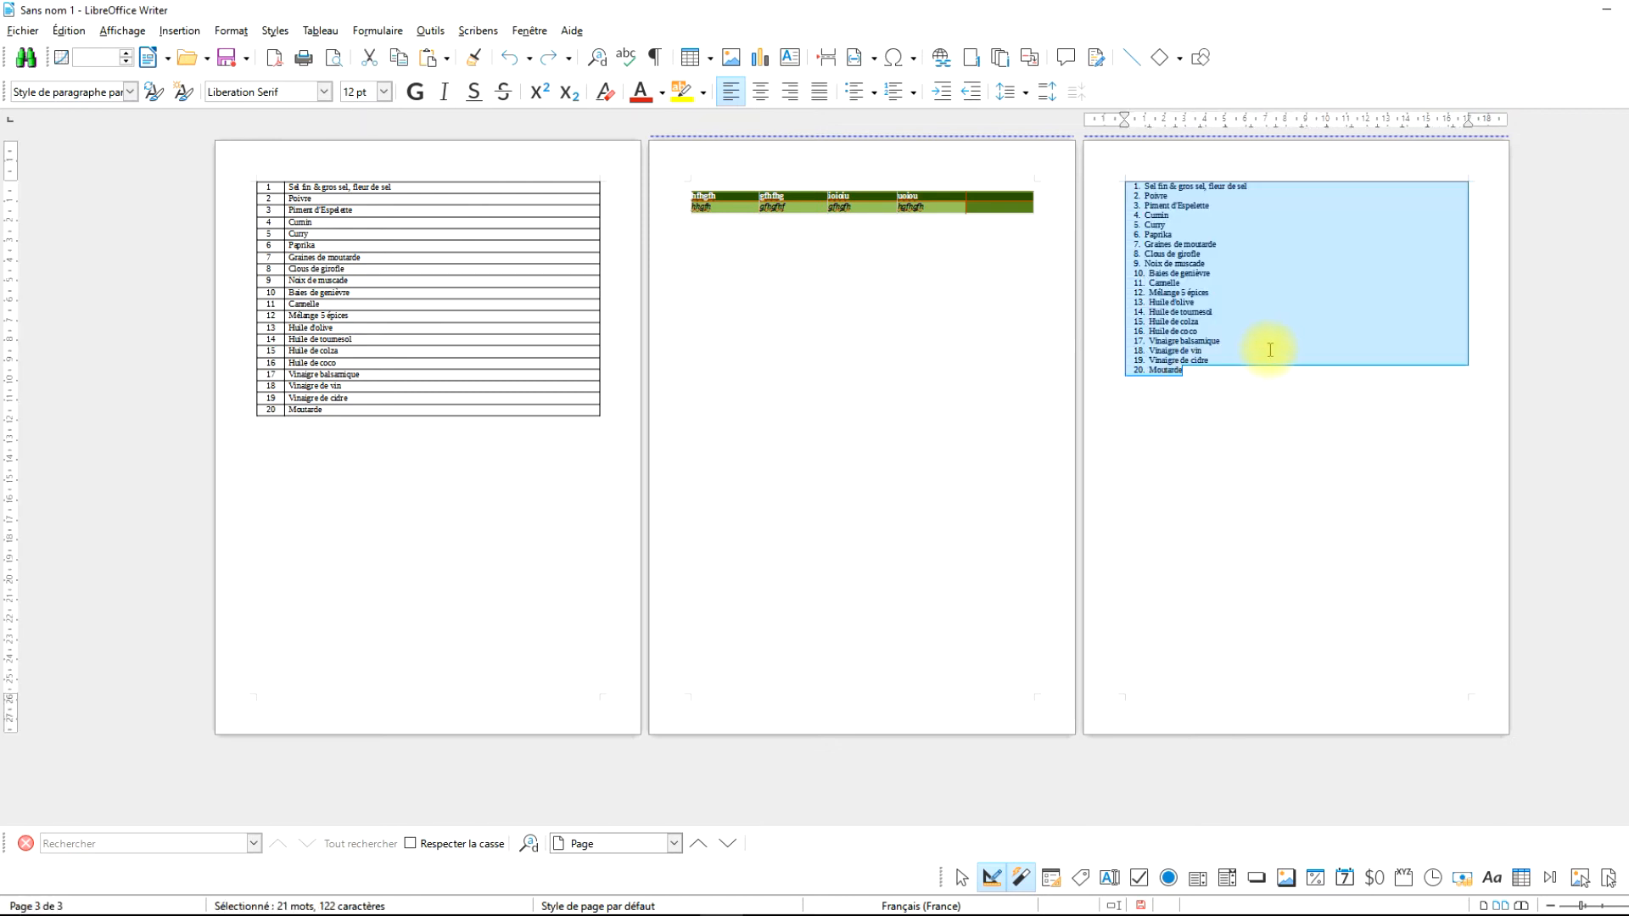
scroll(1321, 342, up, 4)
scroll(925, 443, up, 1)
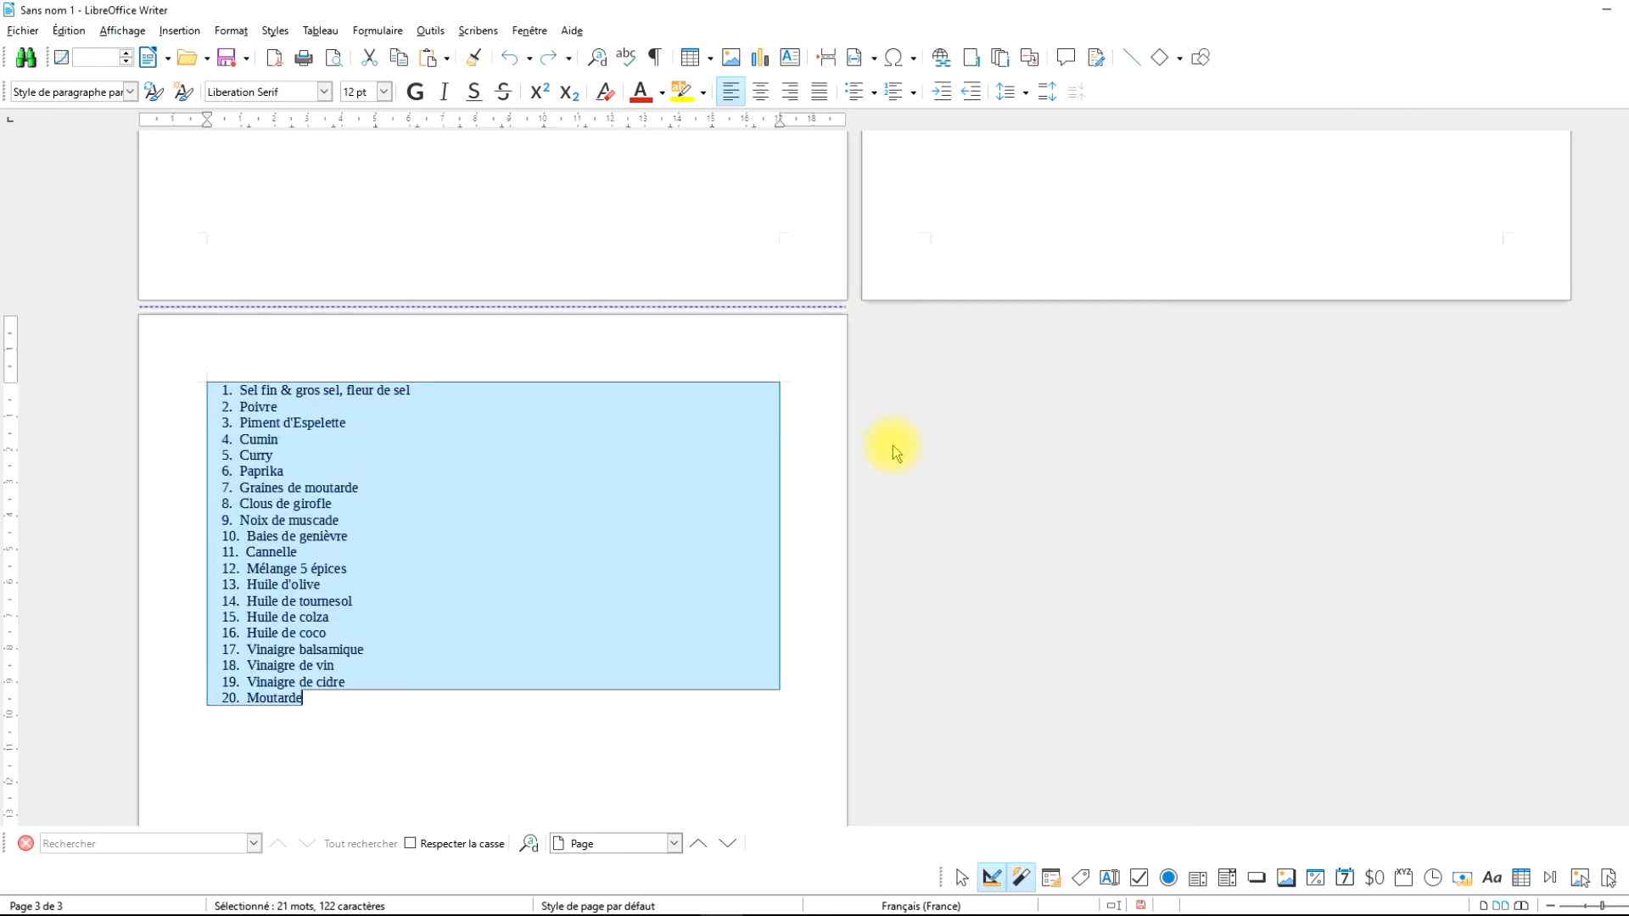
key(ctrl+z)
key(ctrl+z)
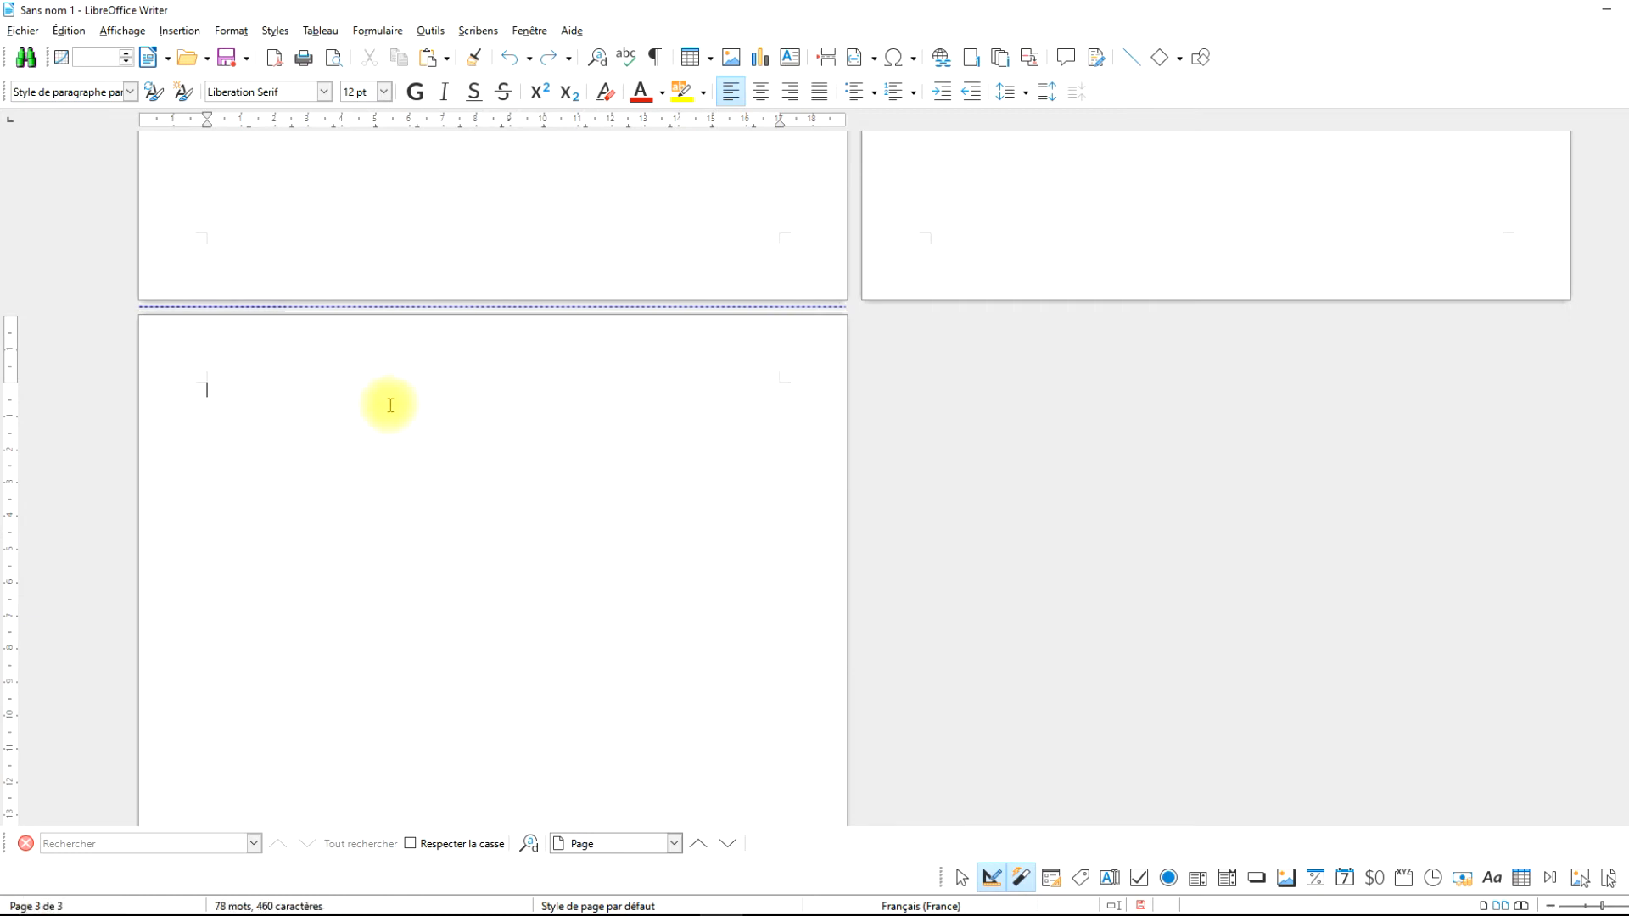
Insert a table of 2 columns and 2 rows in the Bleu style, with a header repeated on new pages and no splitting across pages.
key(Return)
click(320, 31)
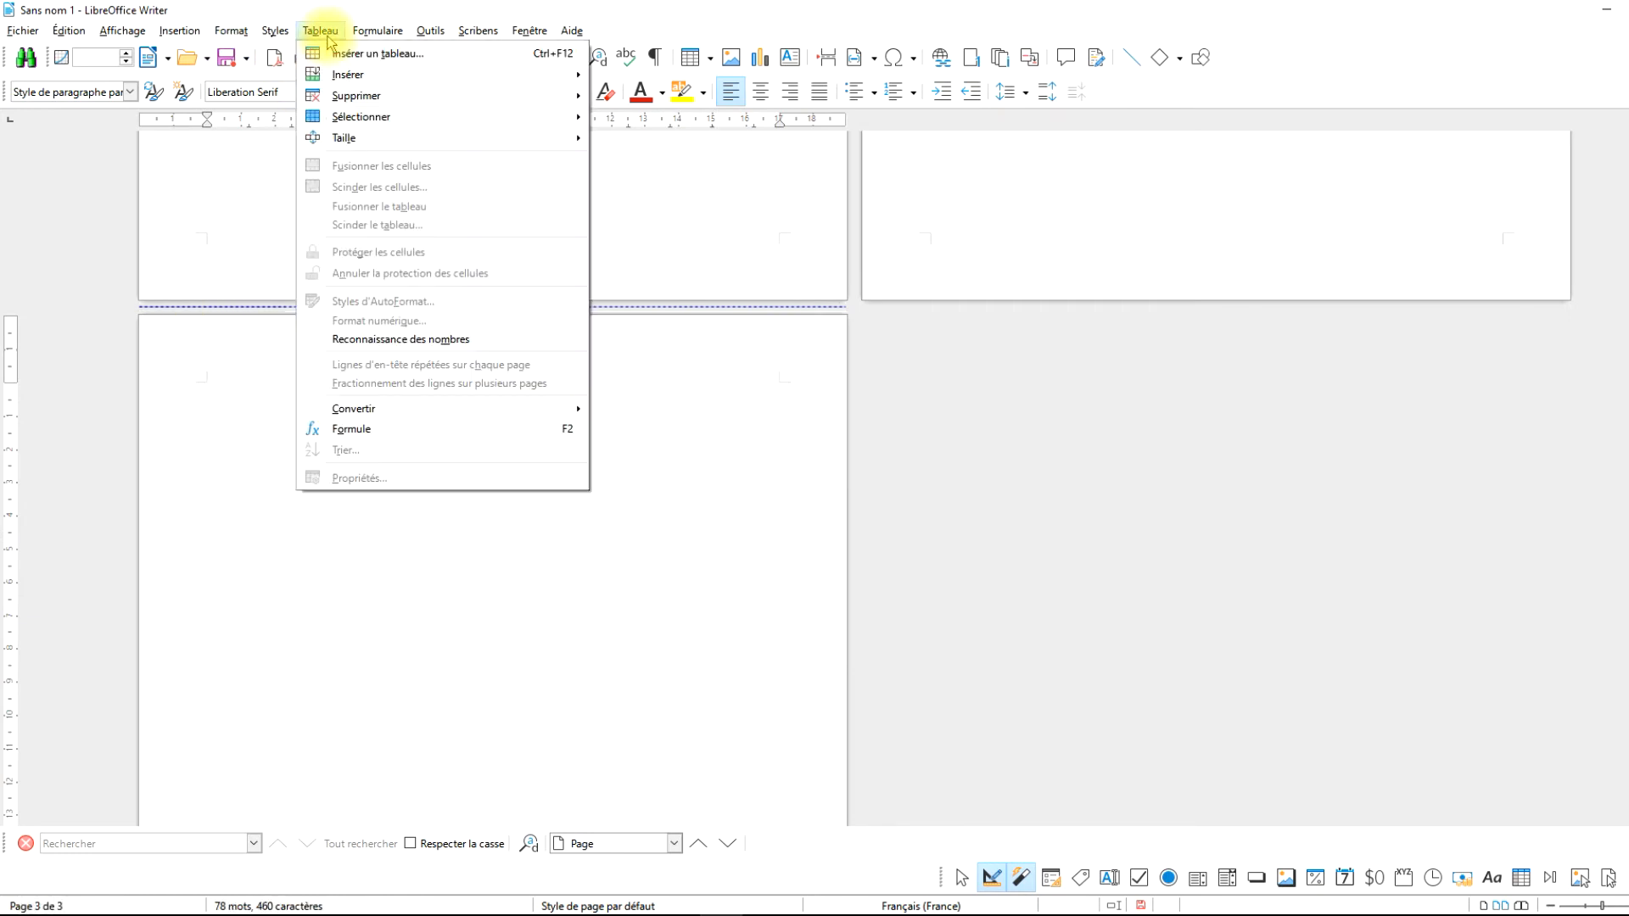
click(368, 56)
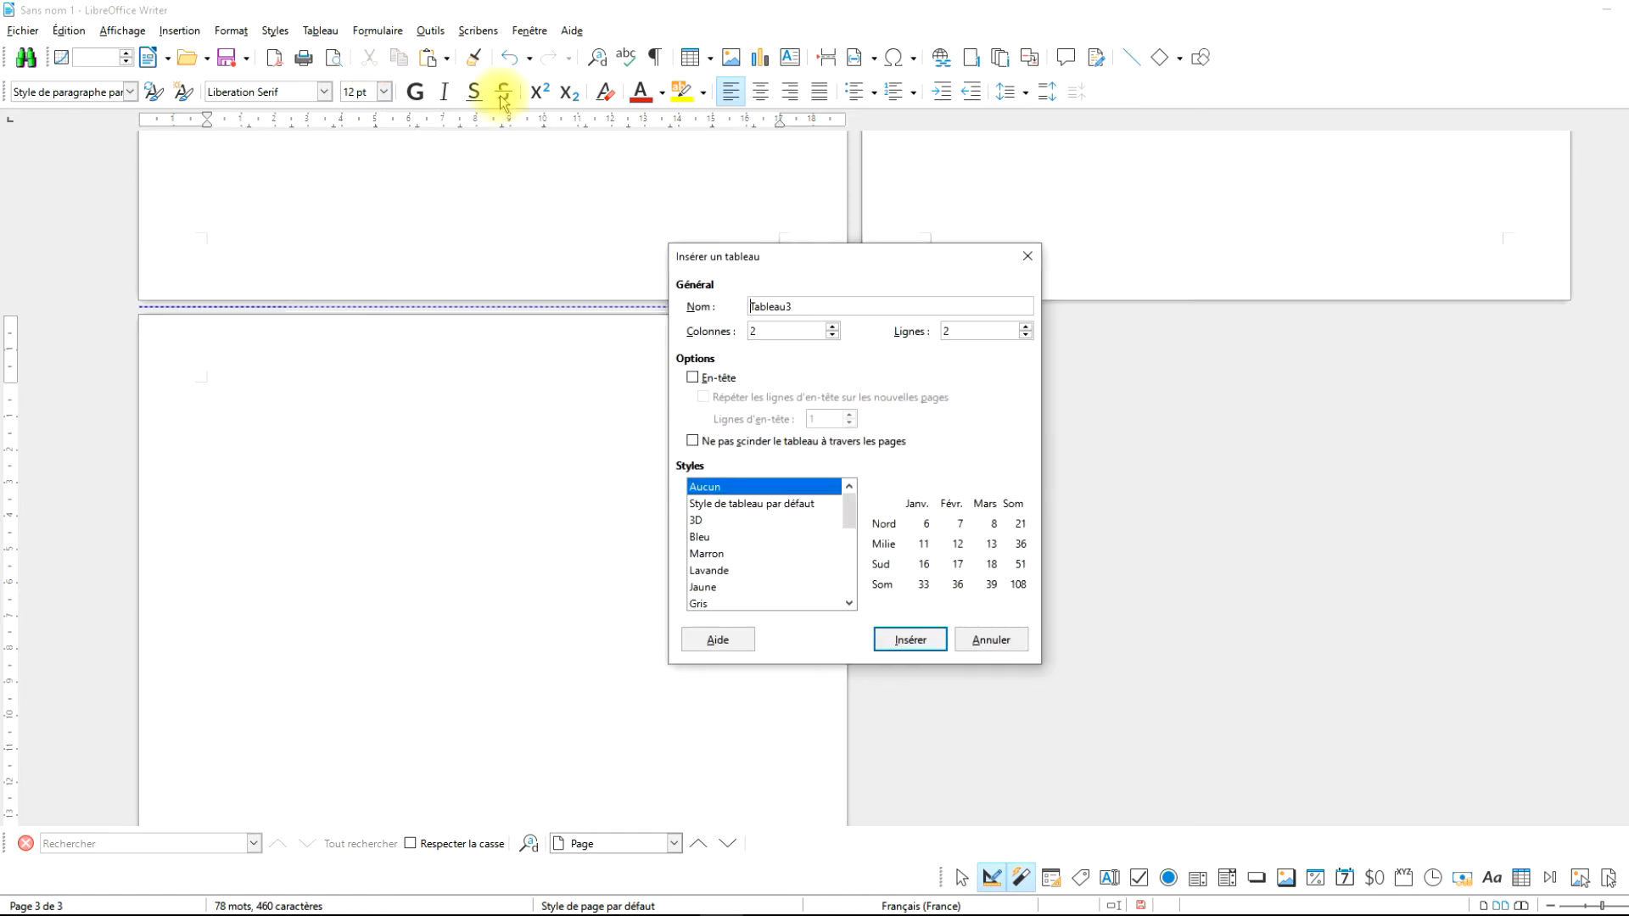
click(772, 332)
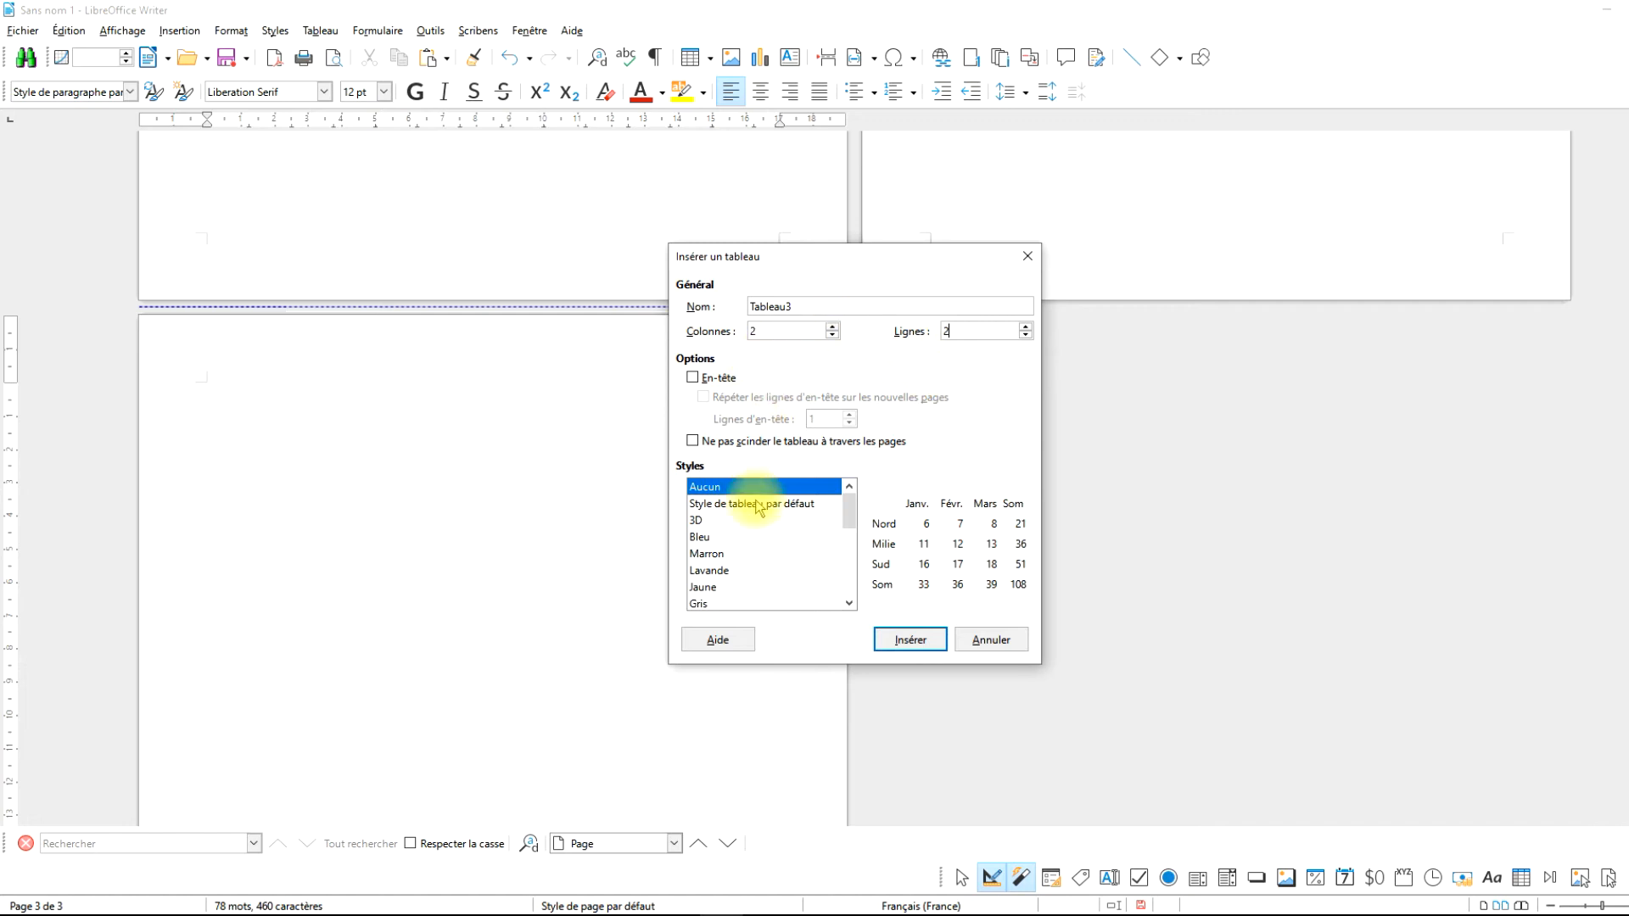
click(730, 537)
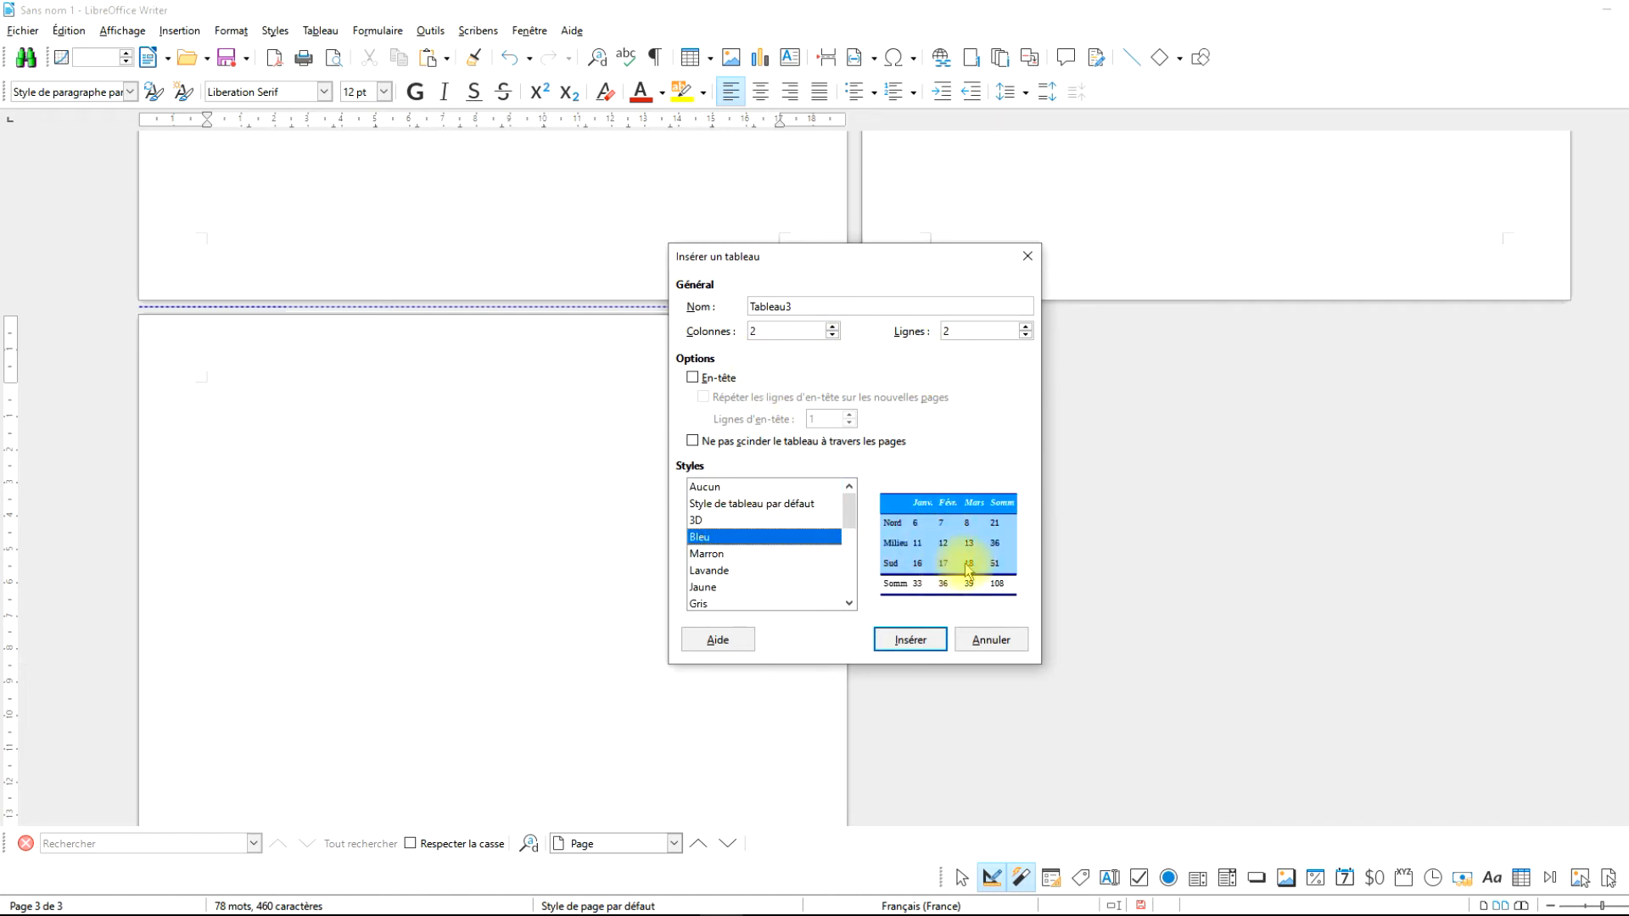
click(708, 378)
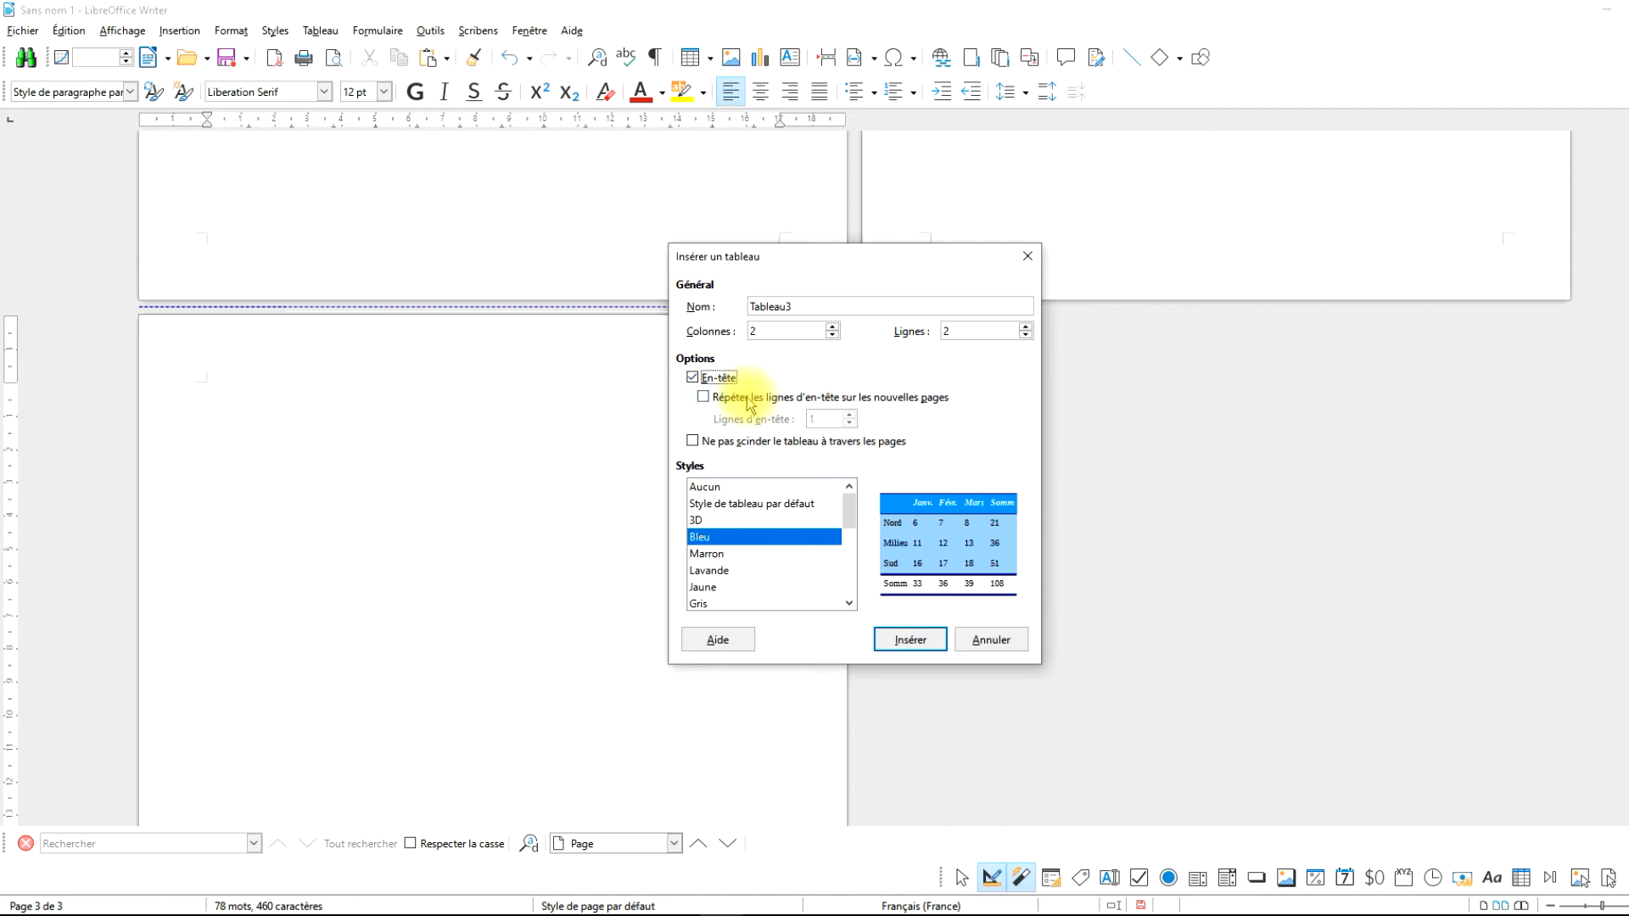
click(717, 397)
click(761, 443)
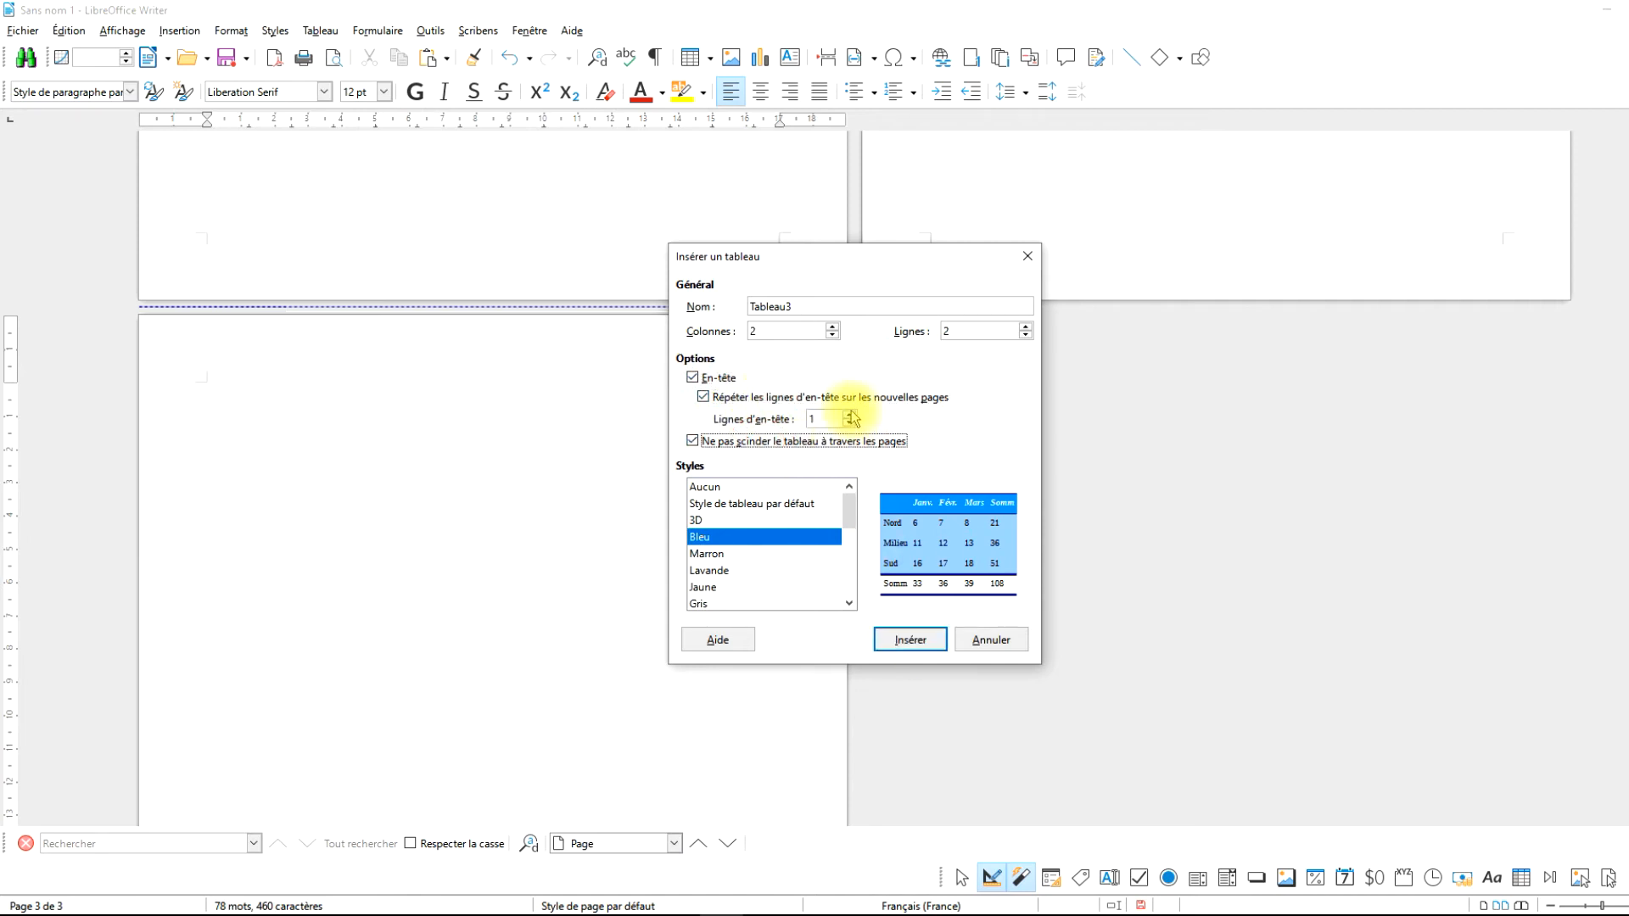
click(912, 641)
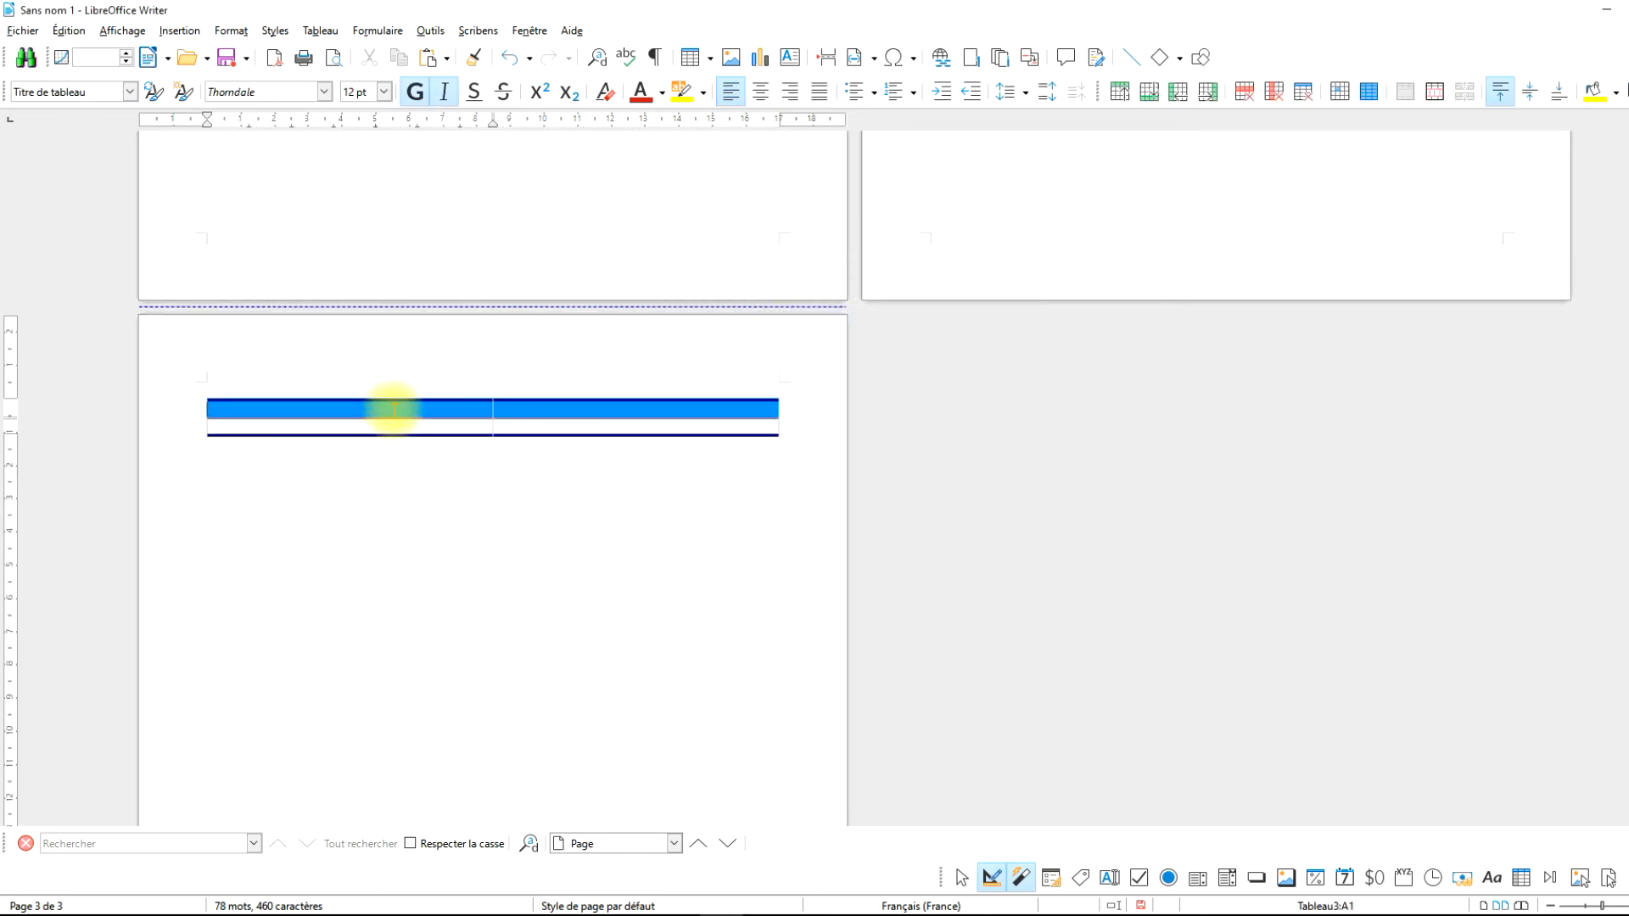
Fill the header cells with "dgffgfdgfd" and "gfdgfdgfd", and the second row with "dfggdfggdfgdf" and "dfgfdgfdgdfg".
text(dgffgfdgfd gfdgfdgfd)
click(550, 426)
text(dfgf)
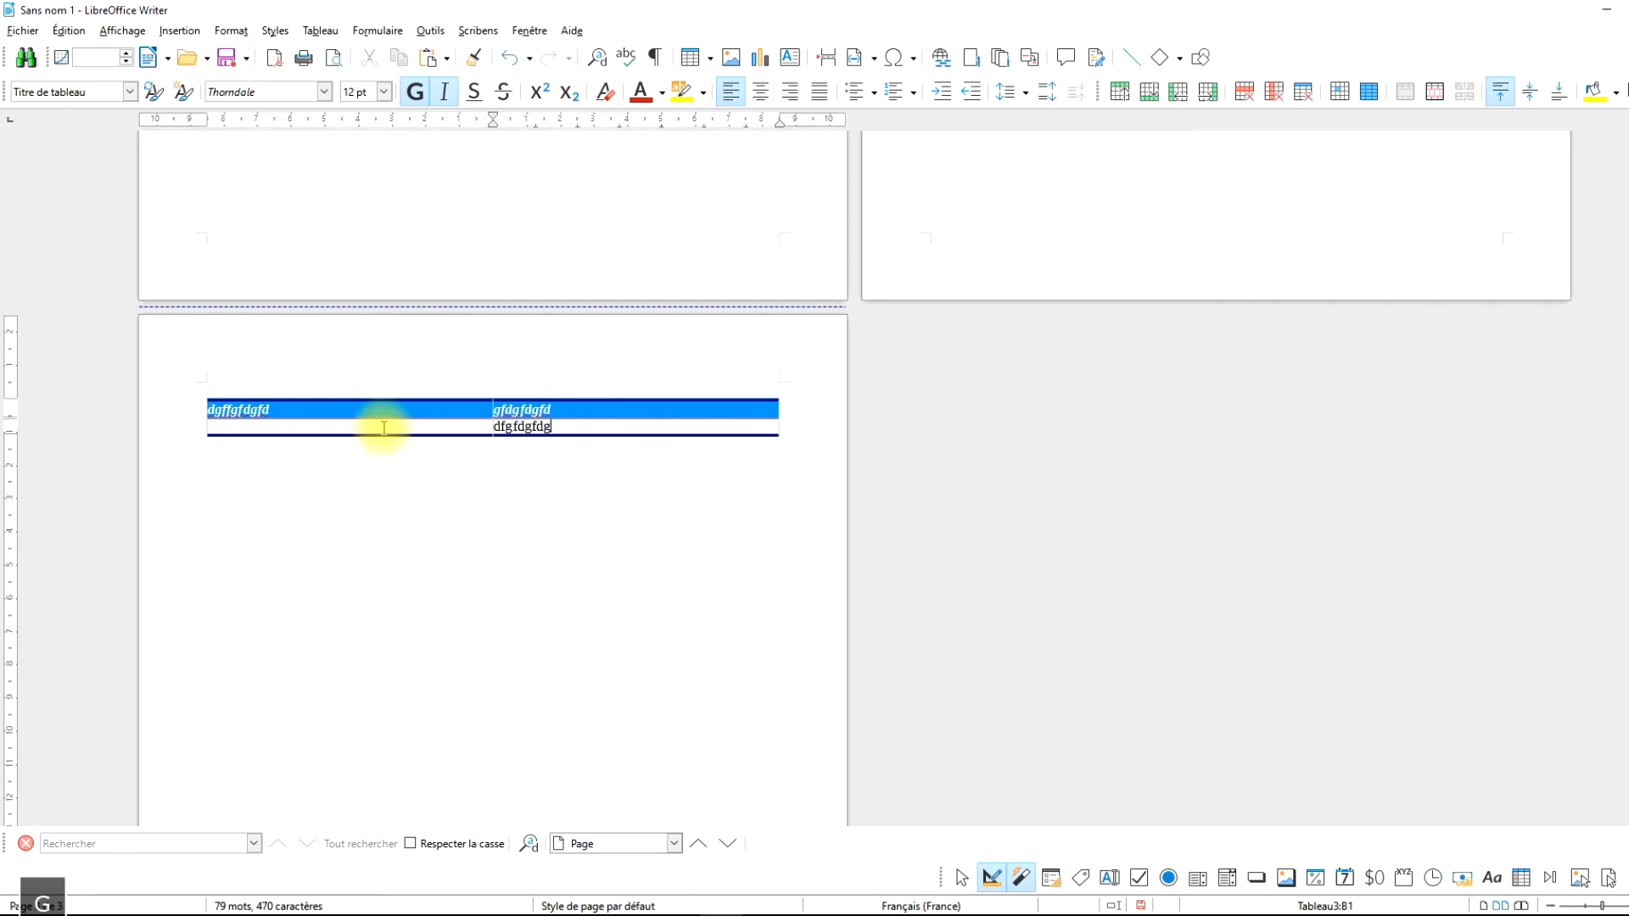
click(397, 428)
text(dfggdfgg)
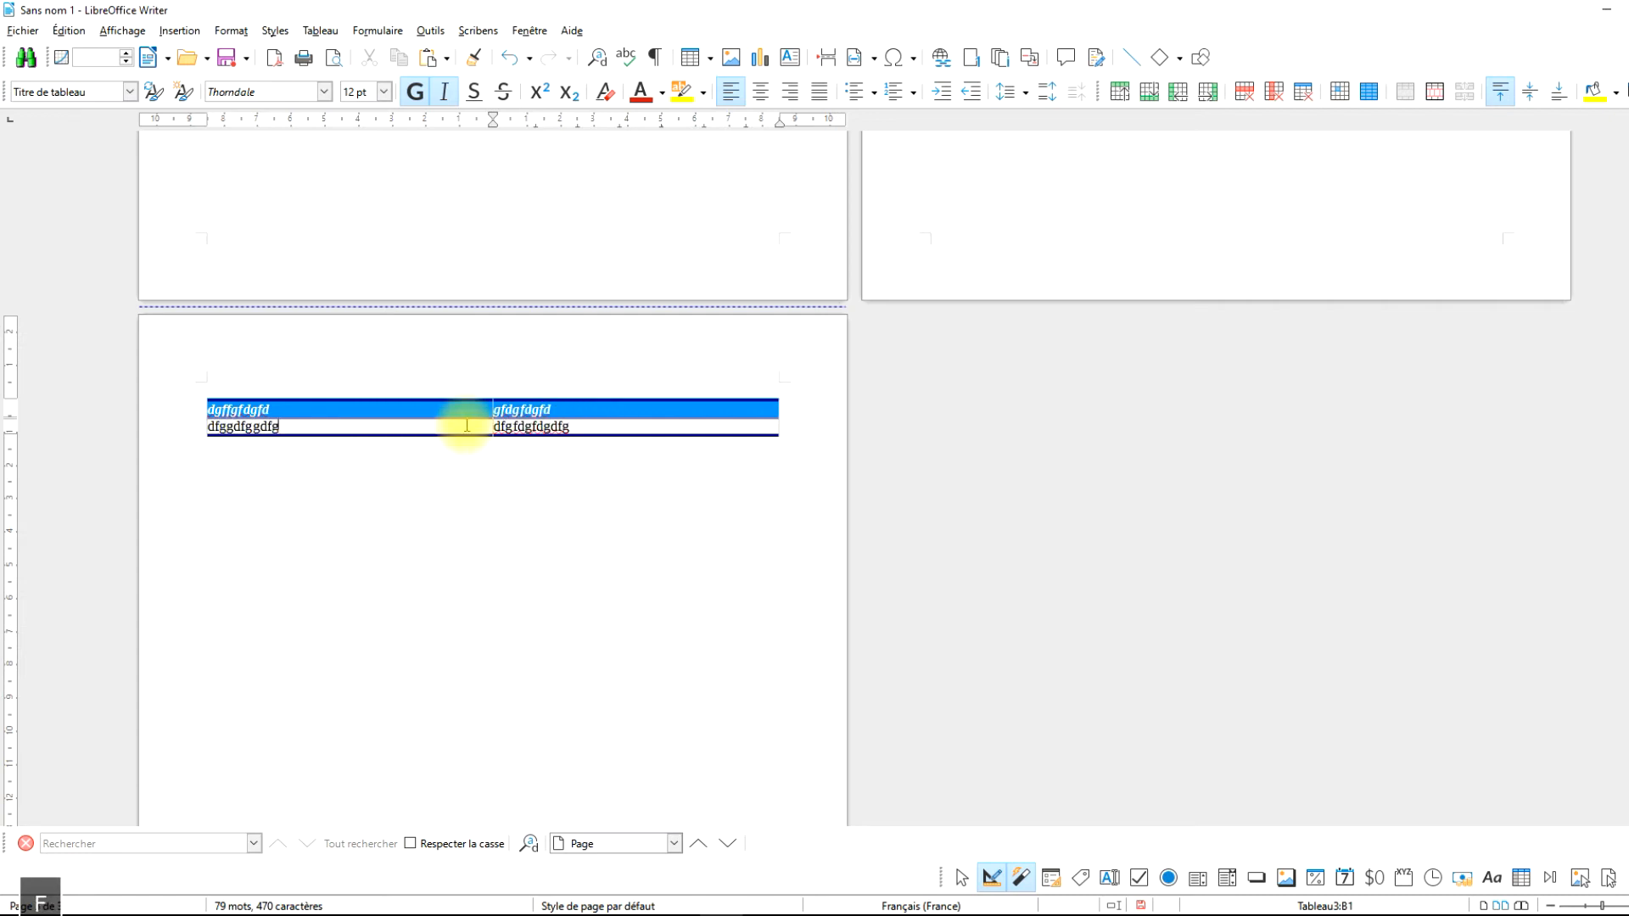
text(df)
Centre the text horizontally in all four cells of the new blue table.
drag(429, 424, 553, 431)
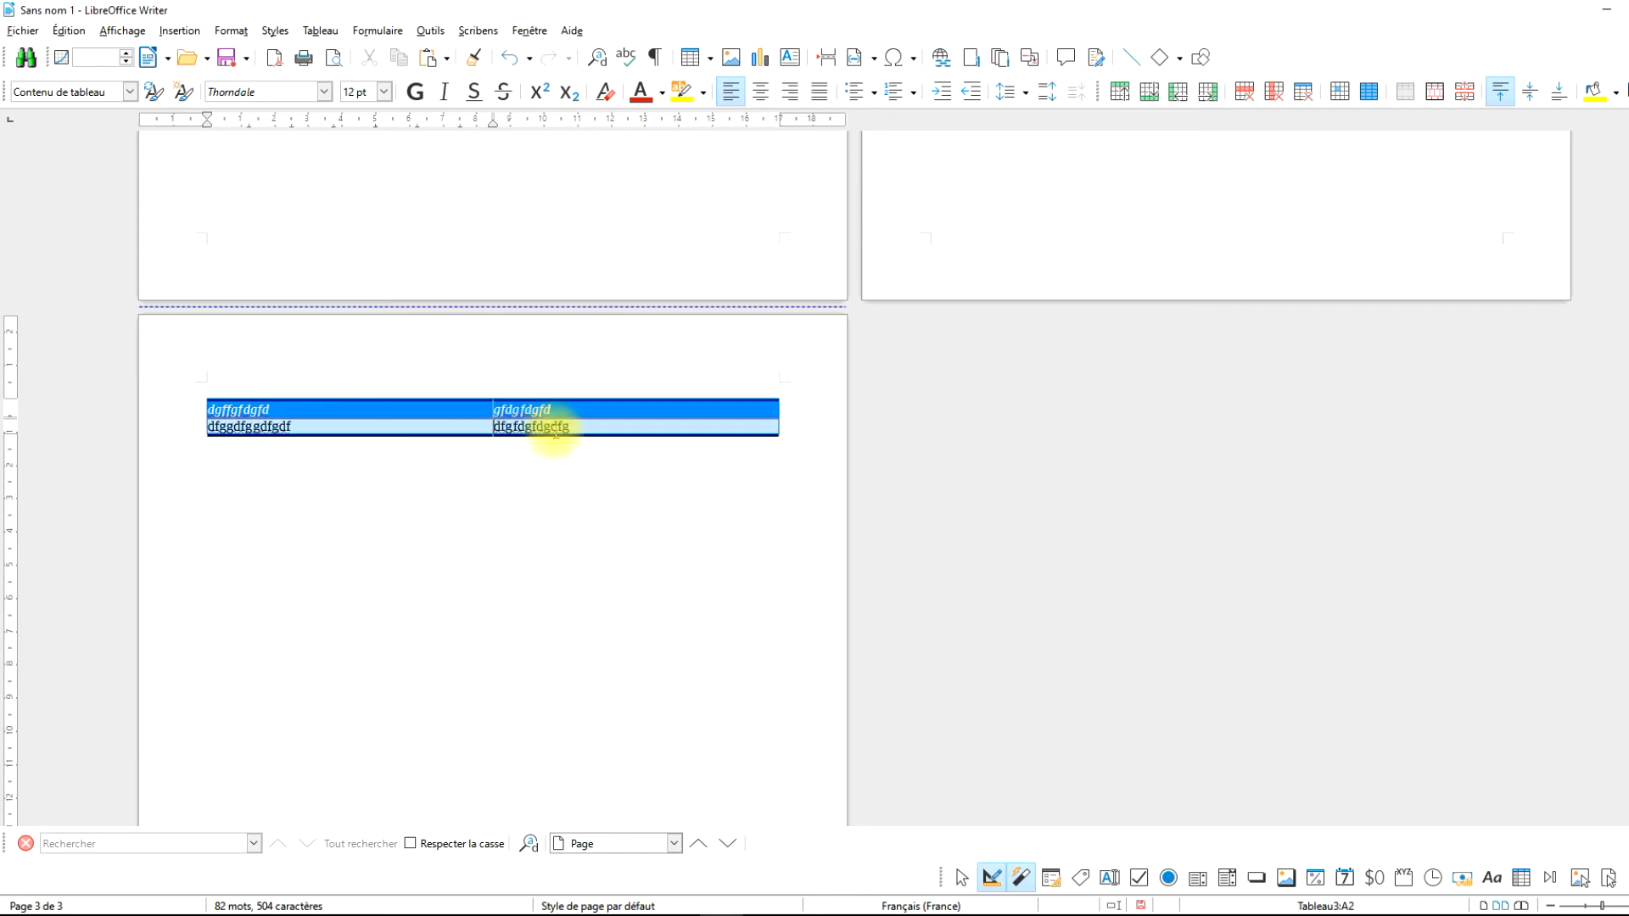
scroll(564, 465, up, 4)
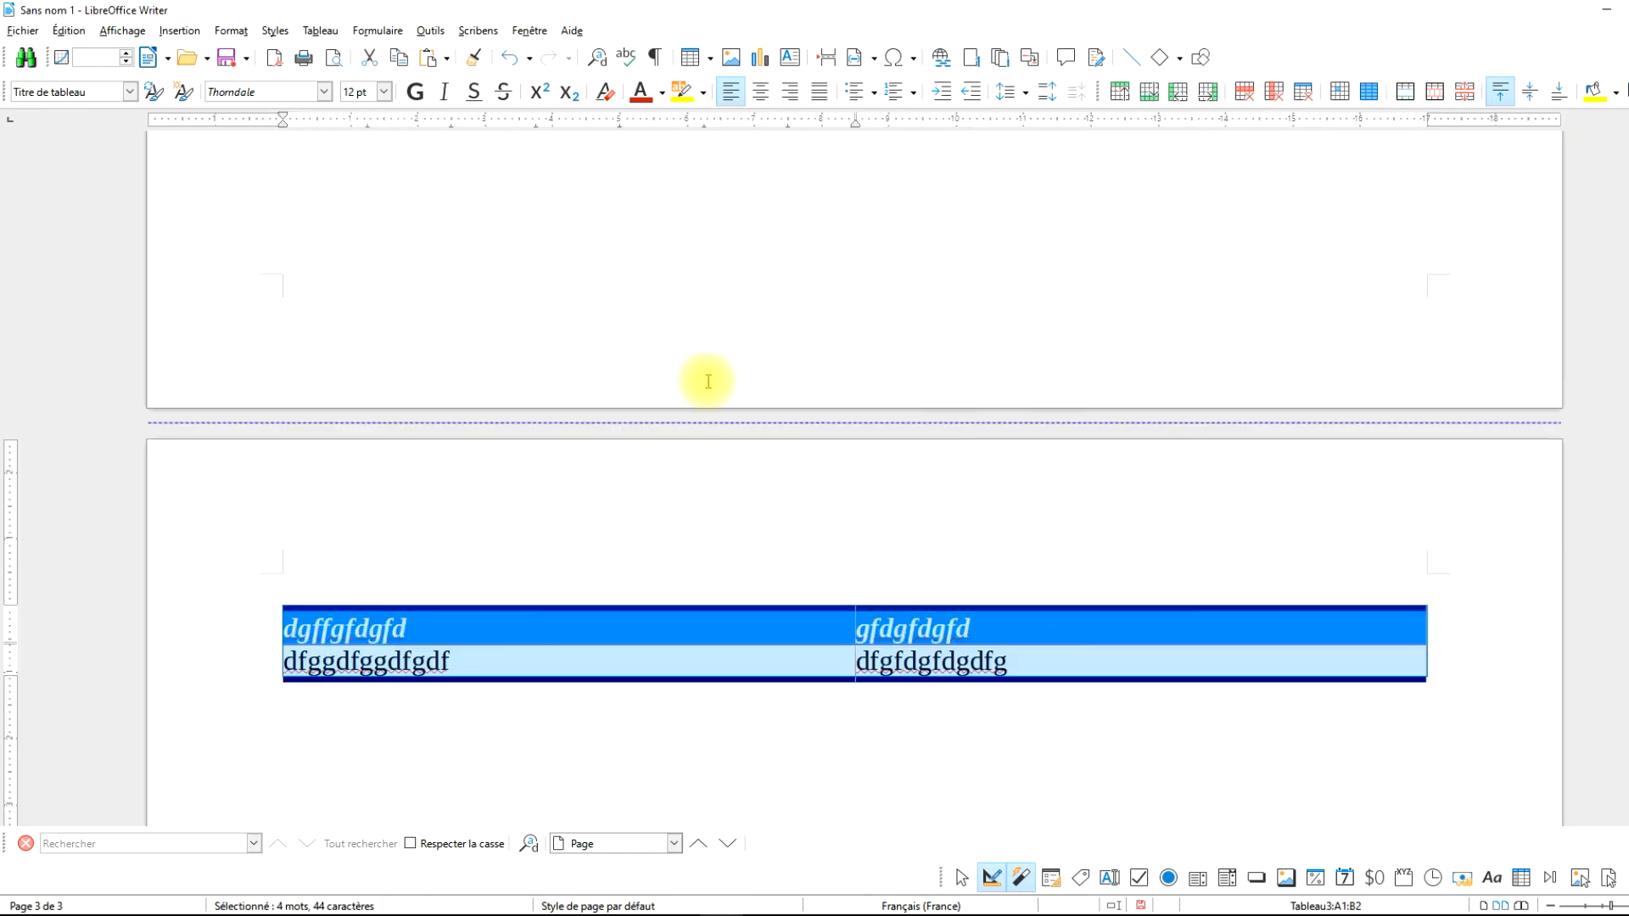
click(760, 91)
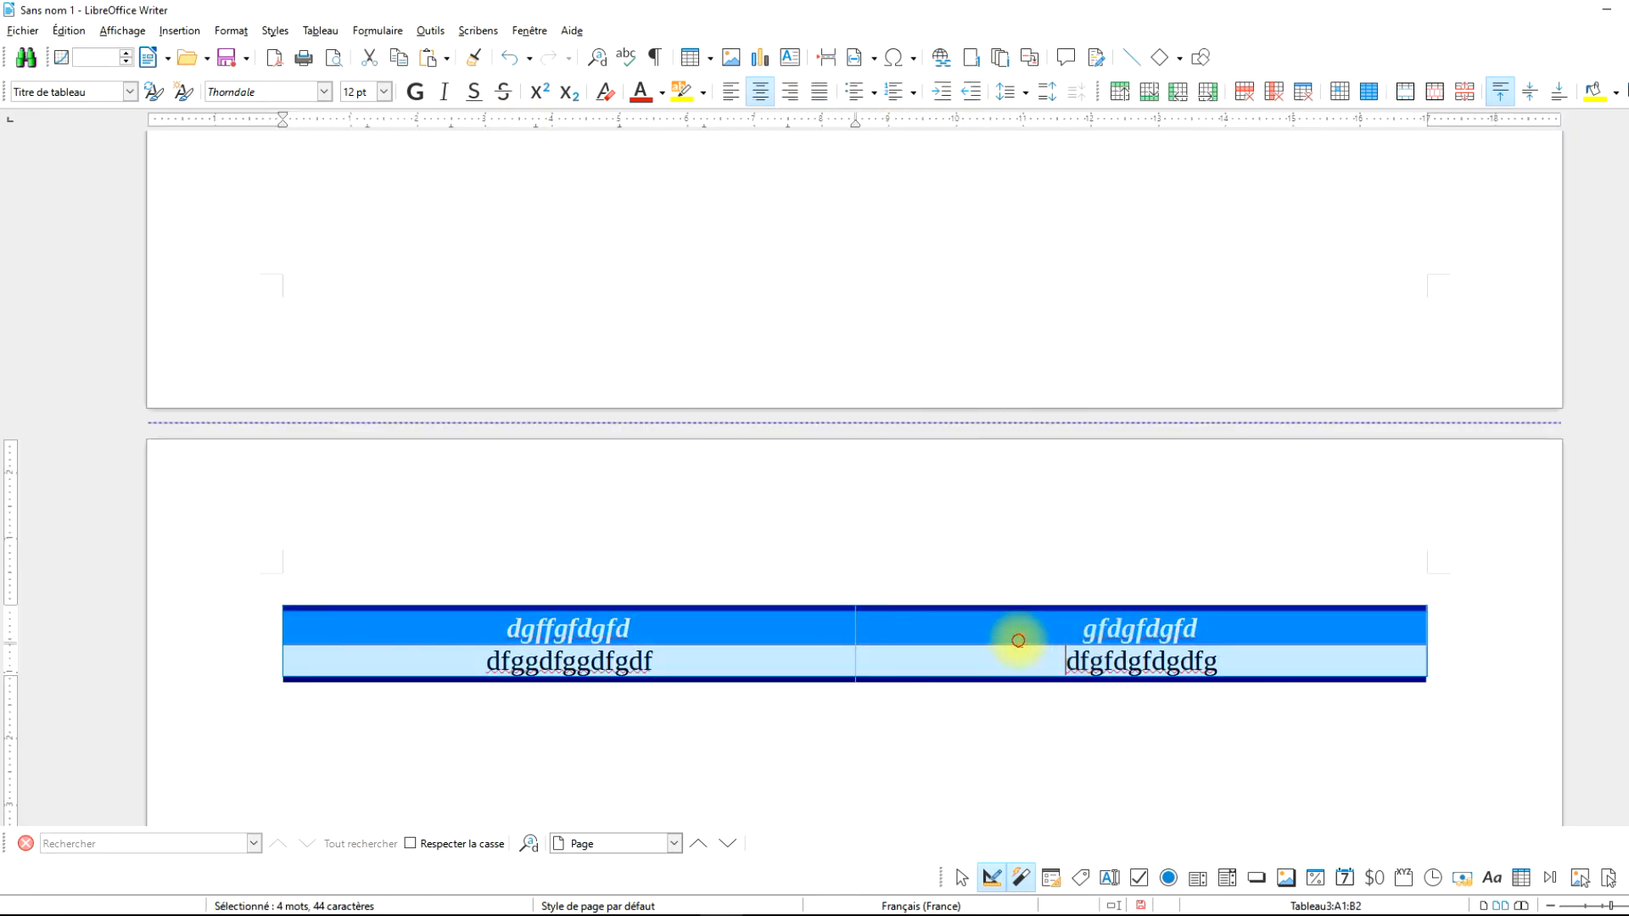
click(975, 629)
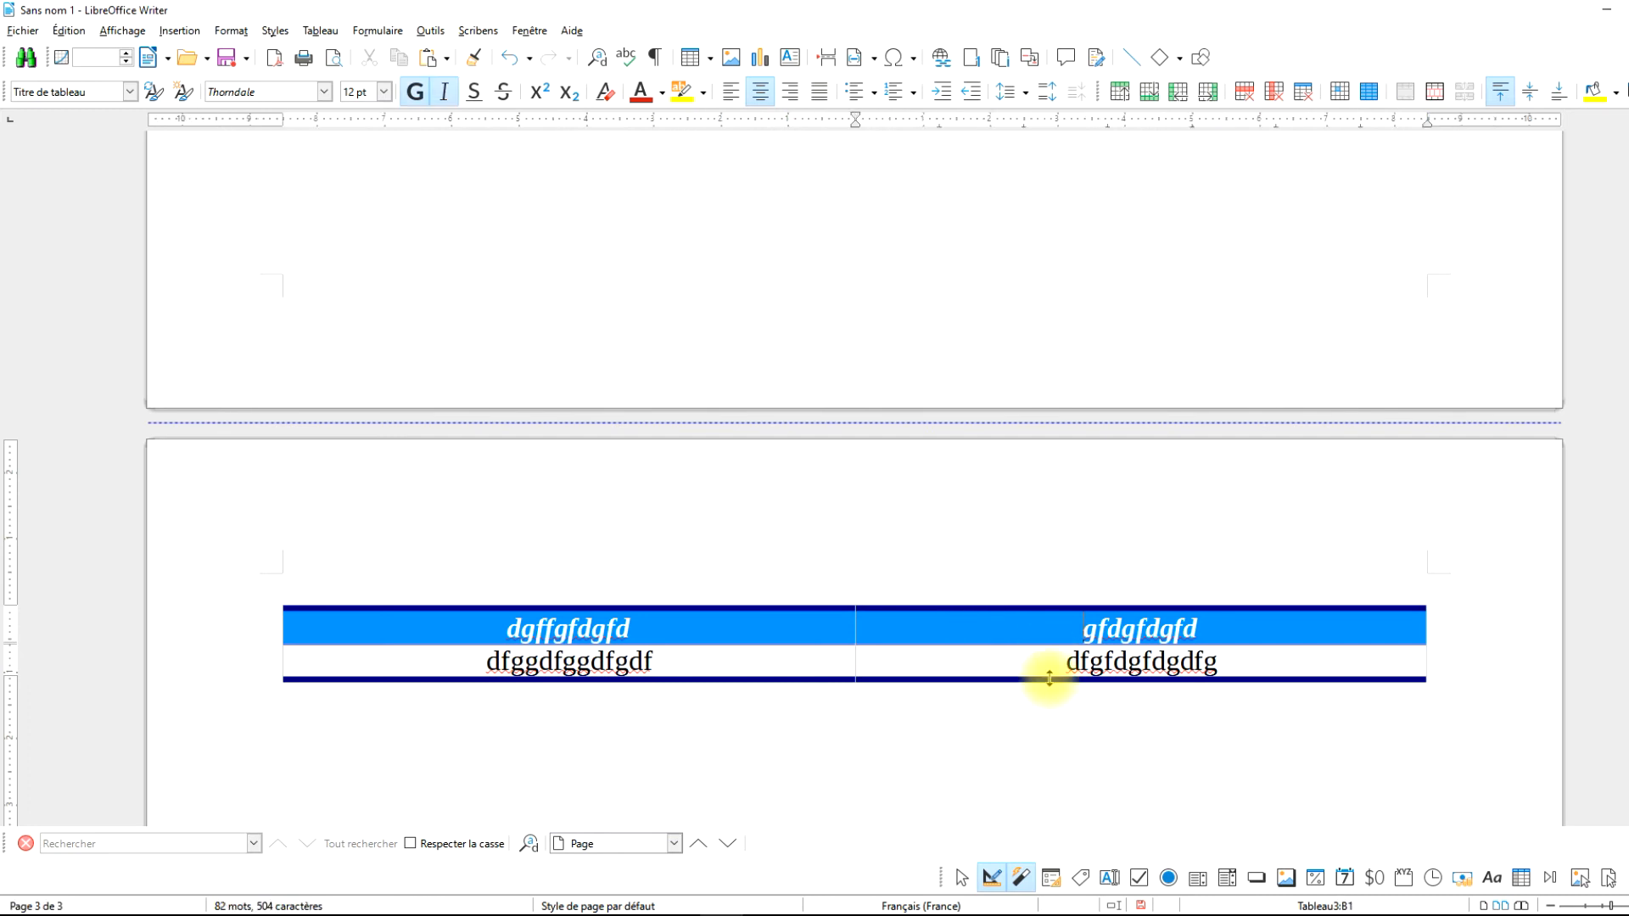
Give the blue table outer and all inner borders in colour #000080, with an increased line width.
drag(789, 621, 999, 665)
right_click(999, 665)
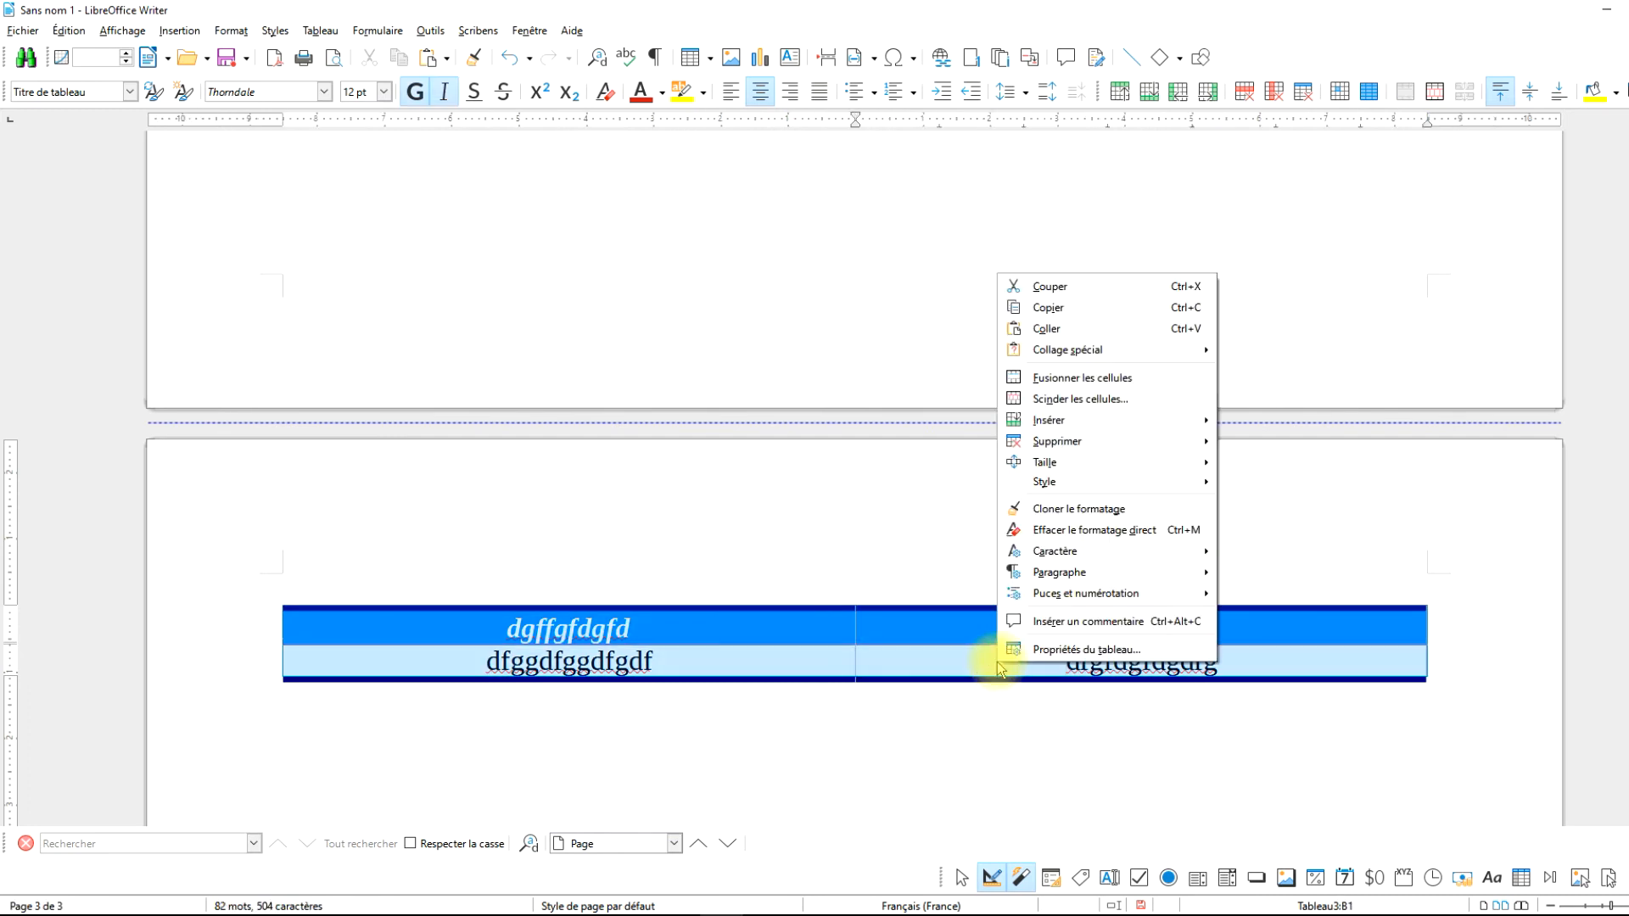
click(1073, 643)
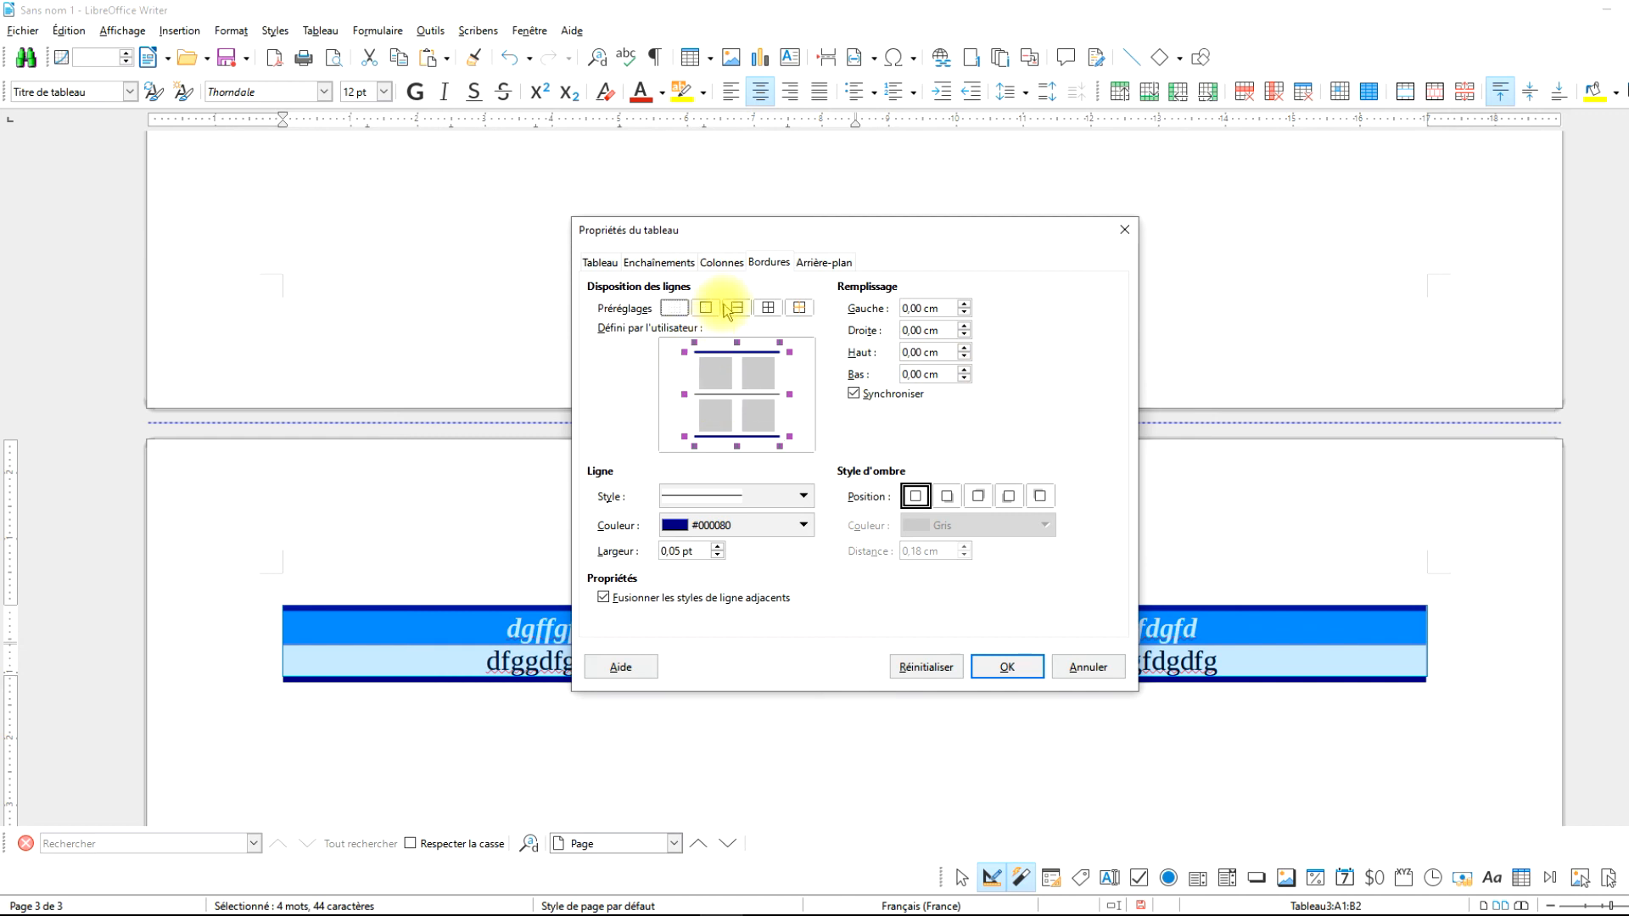
click(768, 307)
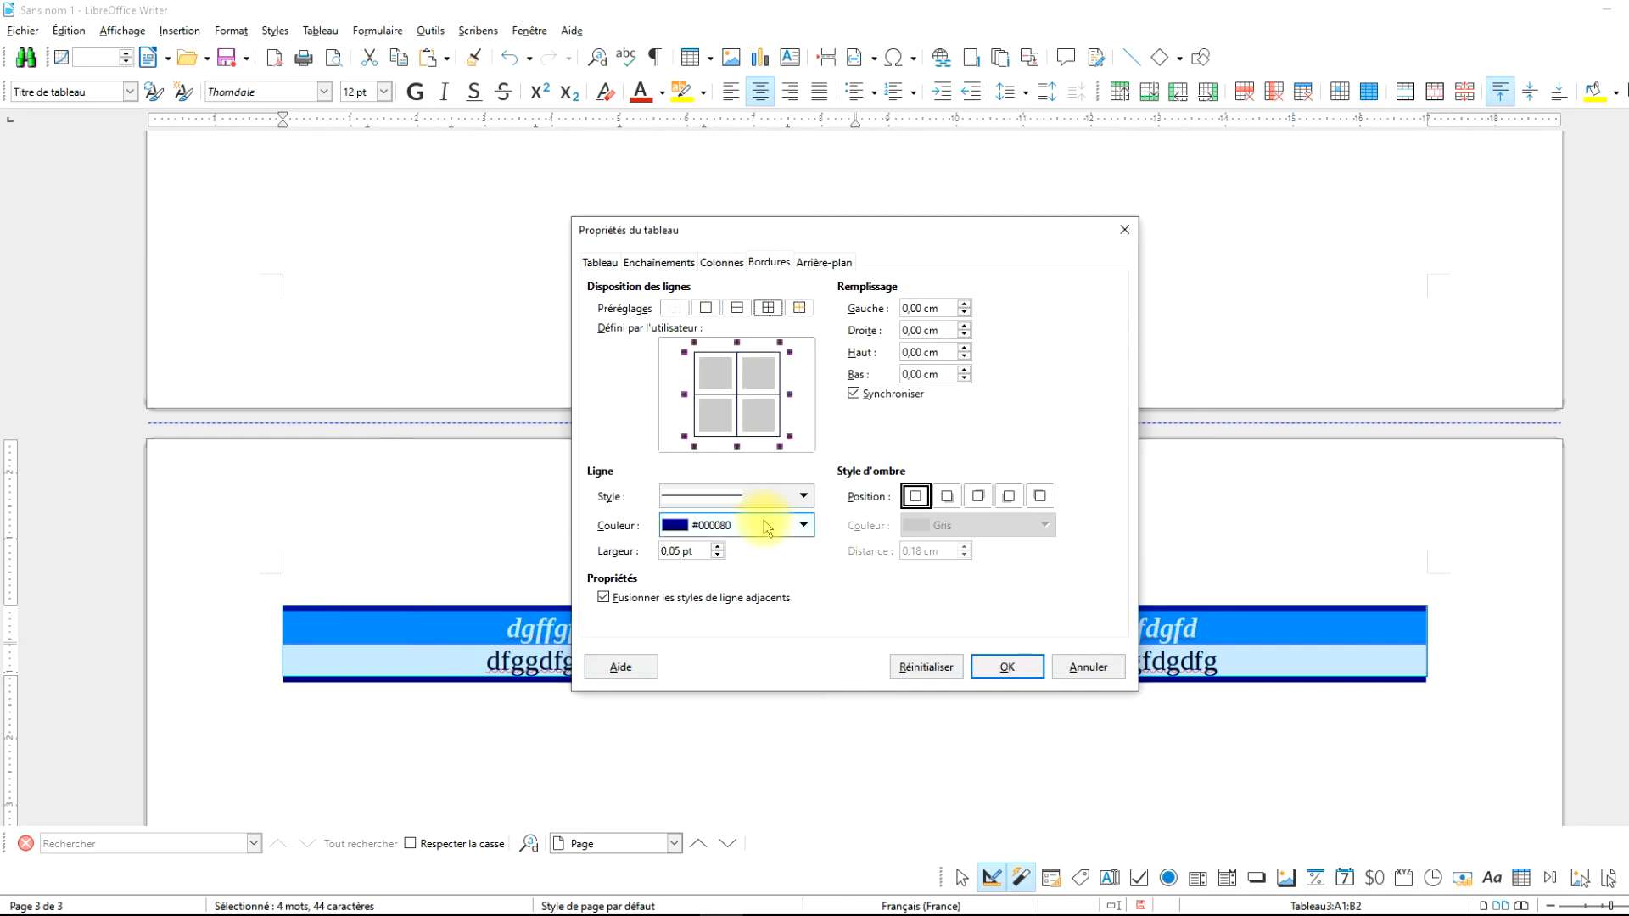
click(717, 548)
click(1007, 667)
scroll(1073, 509, down, 3)
click(954, 513)
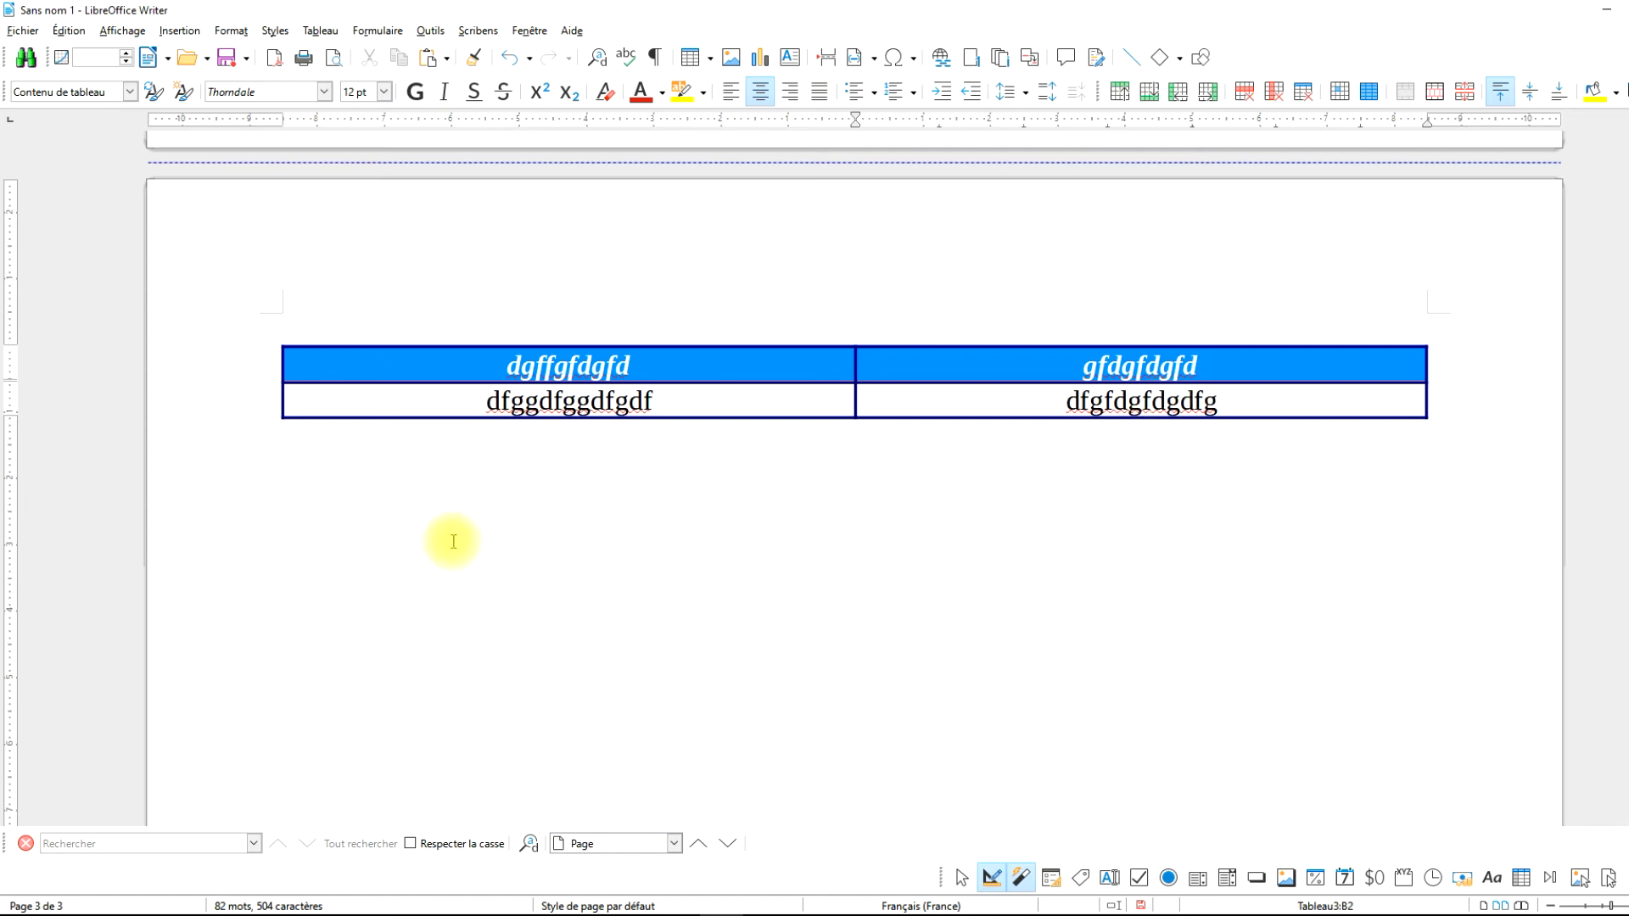
Split the second-row, second-column cell of the blue table horizontally into 2 cells.
click(320, 31)
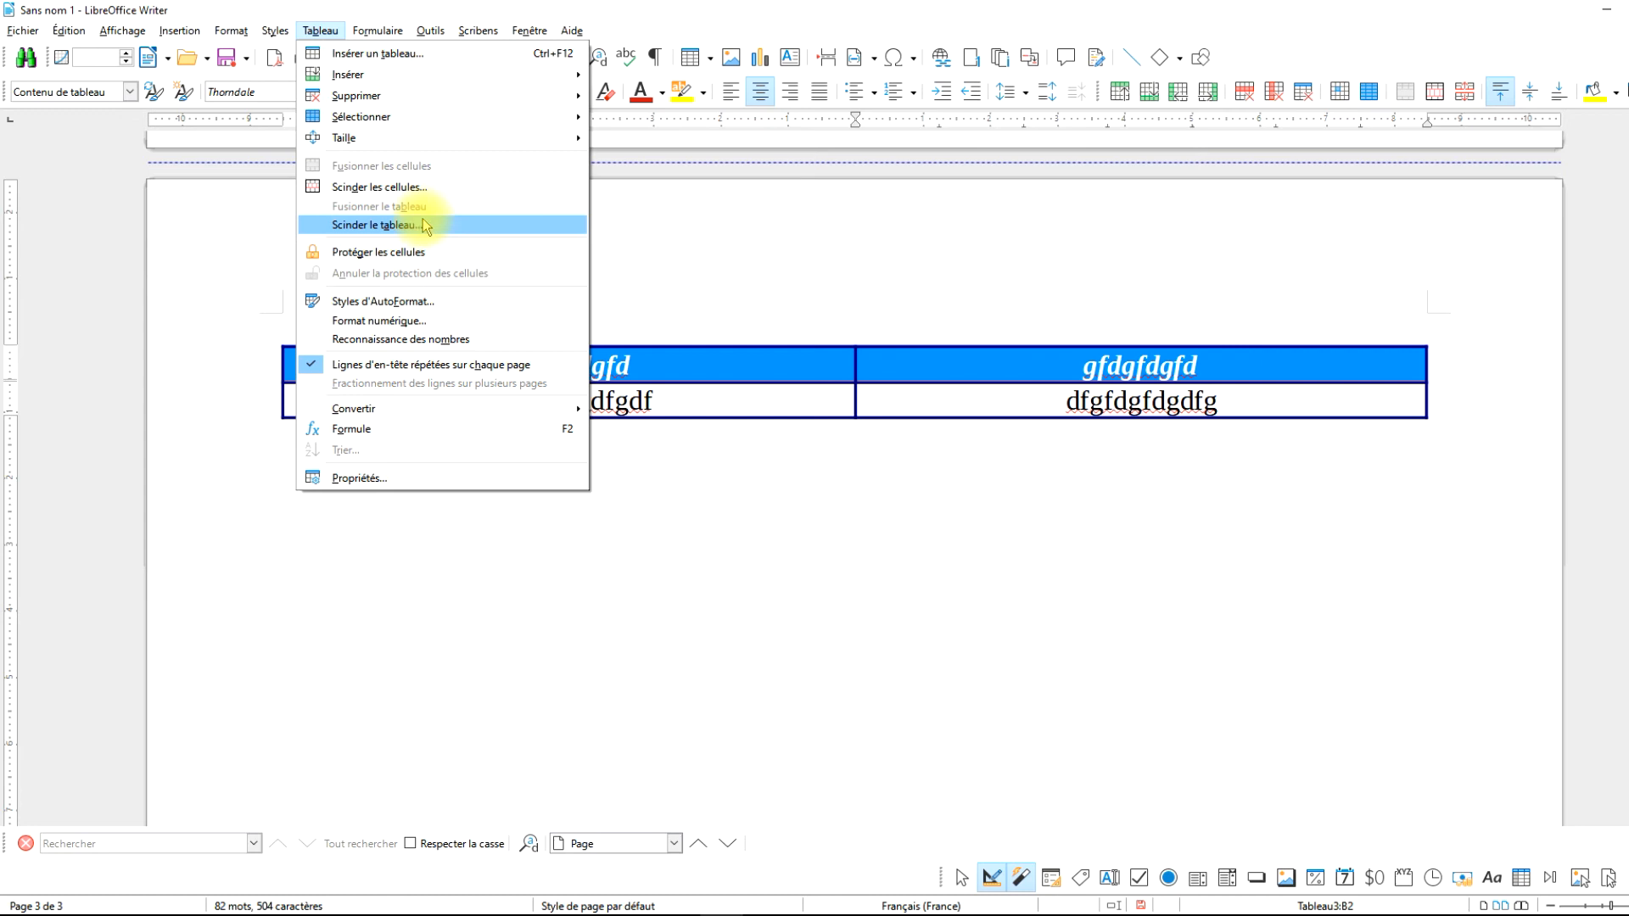
click(991, 409)
drag(1254, 405, 959, 399)
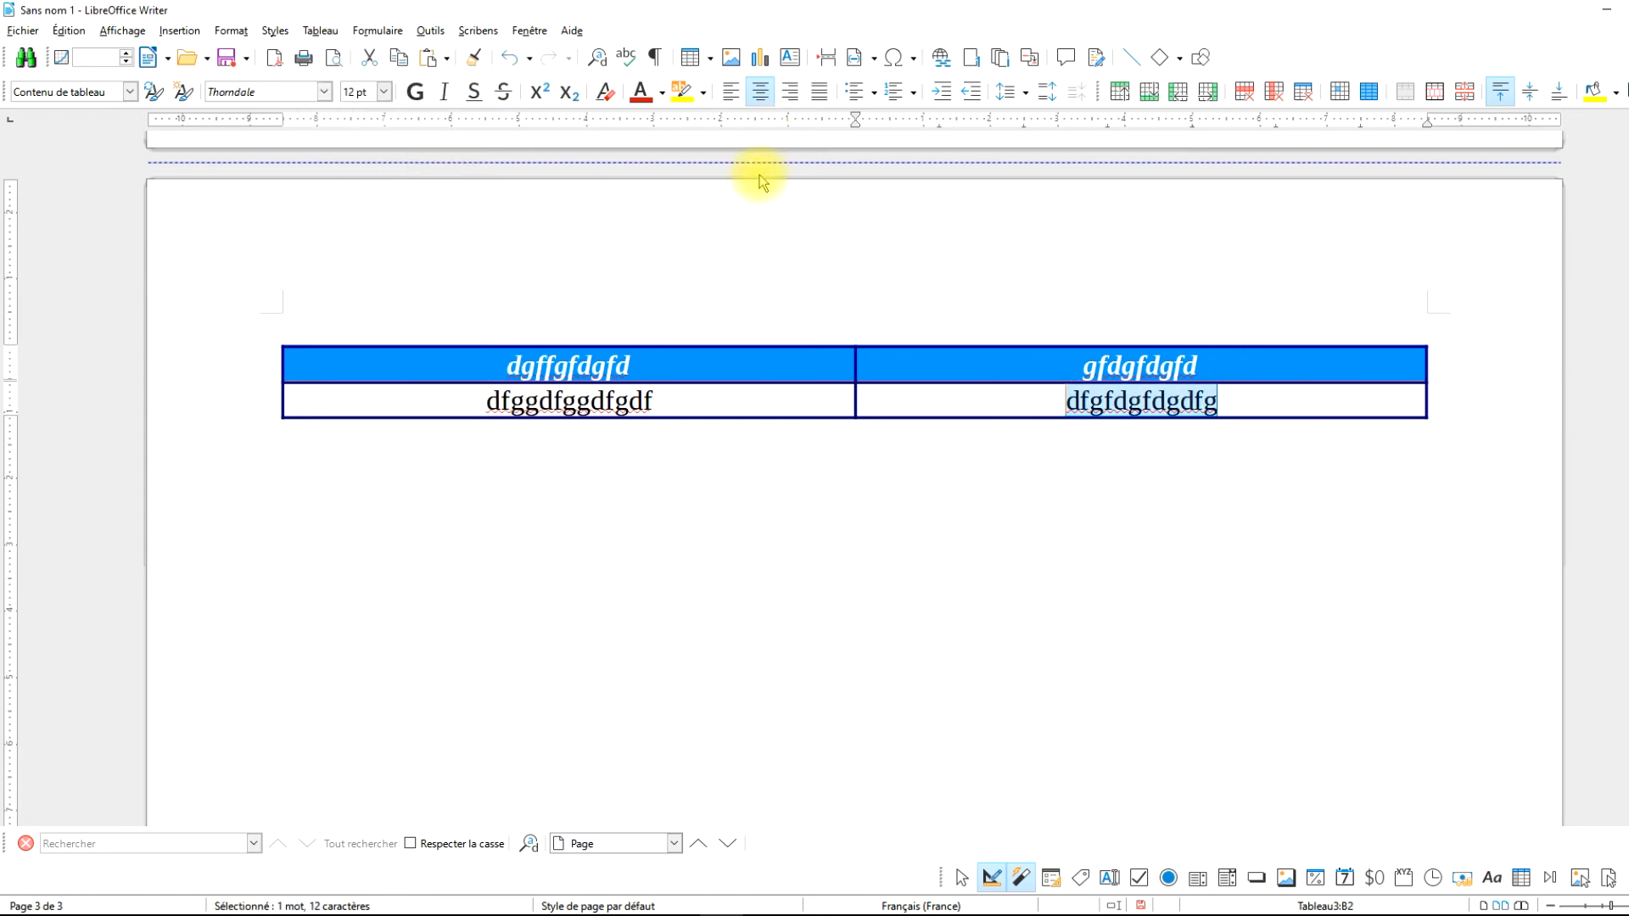
click(1433, 93)
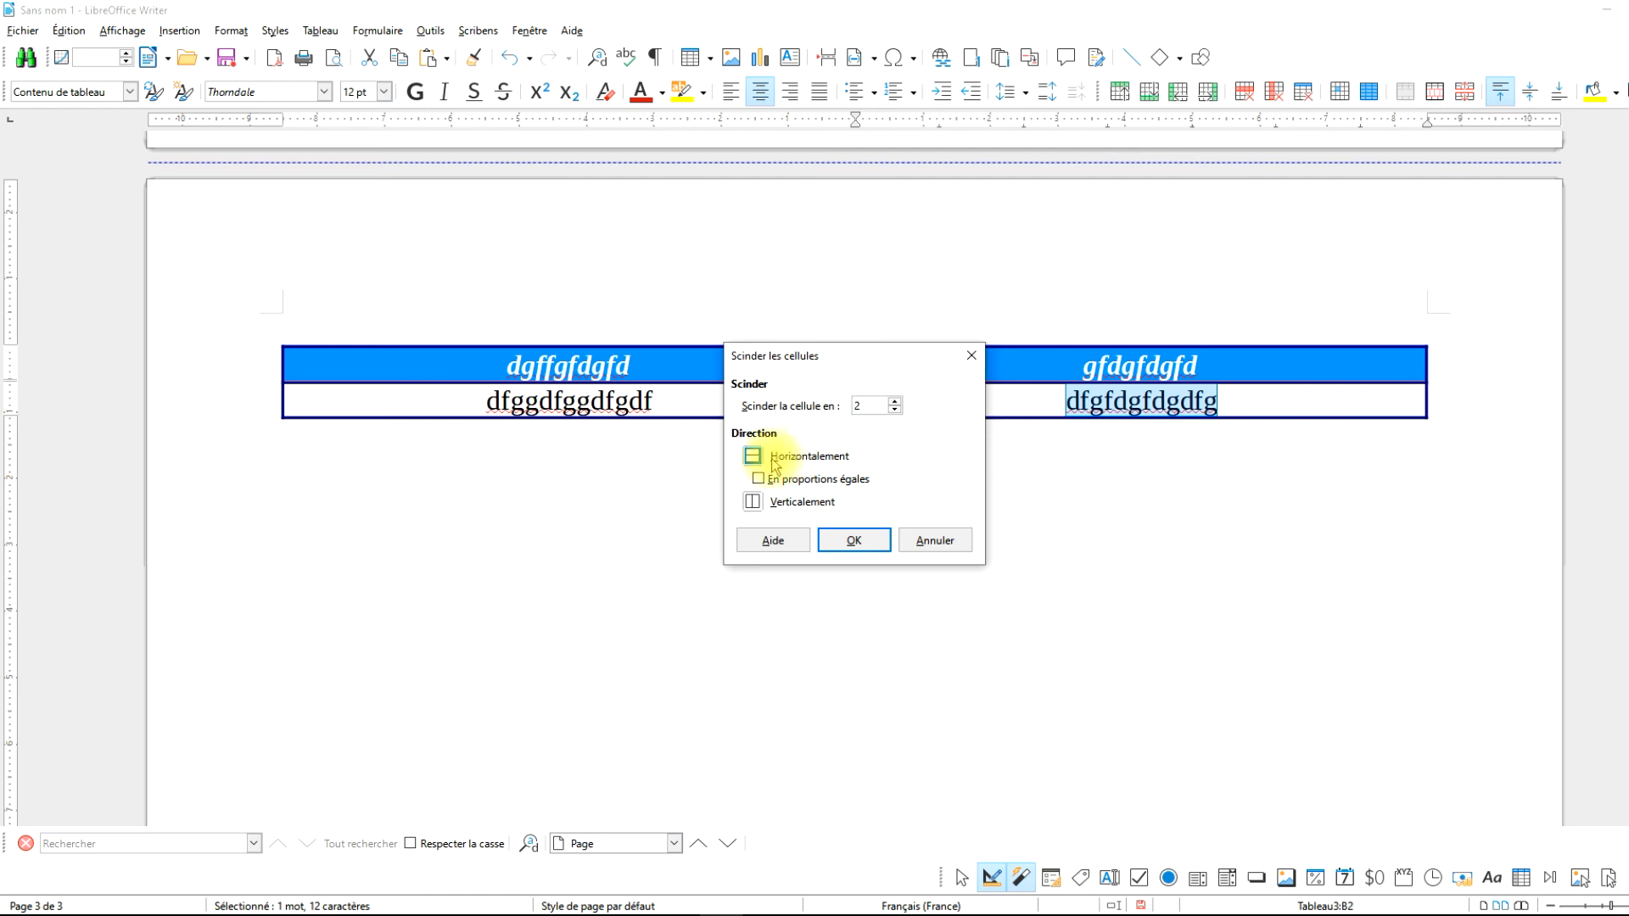
drag(852, 360, 861, 491)
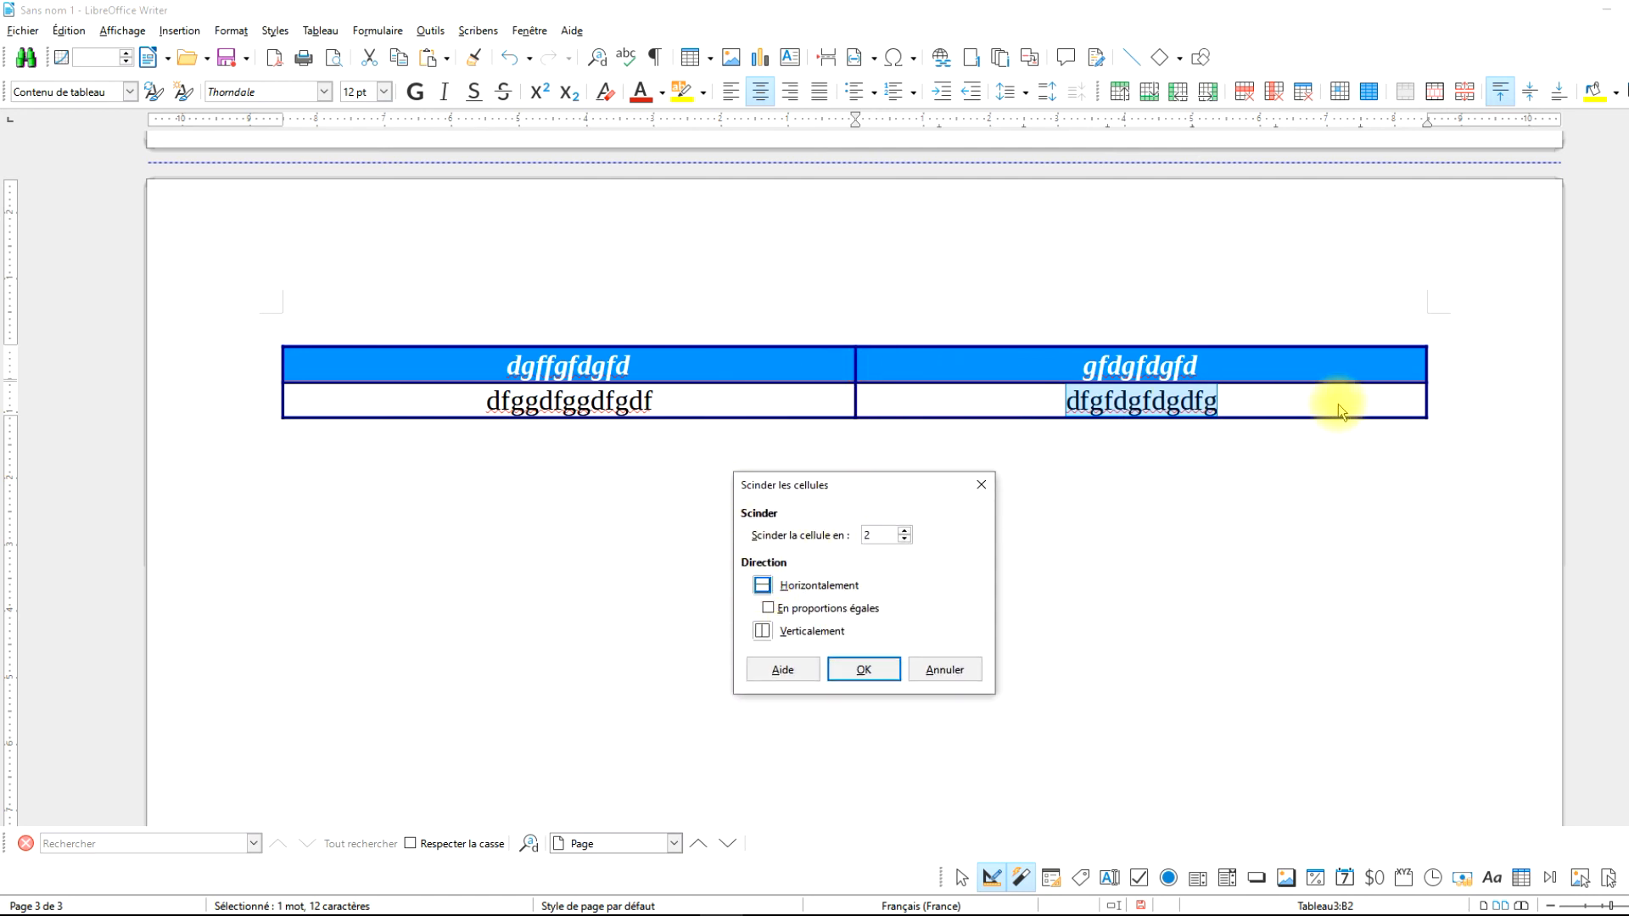
click(860, 670)
Undo the horizontal split of the second-column cell.
click(1036, 425)
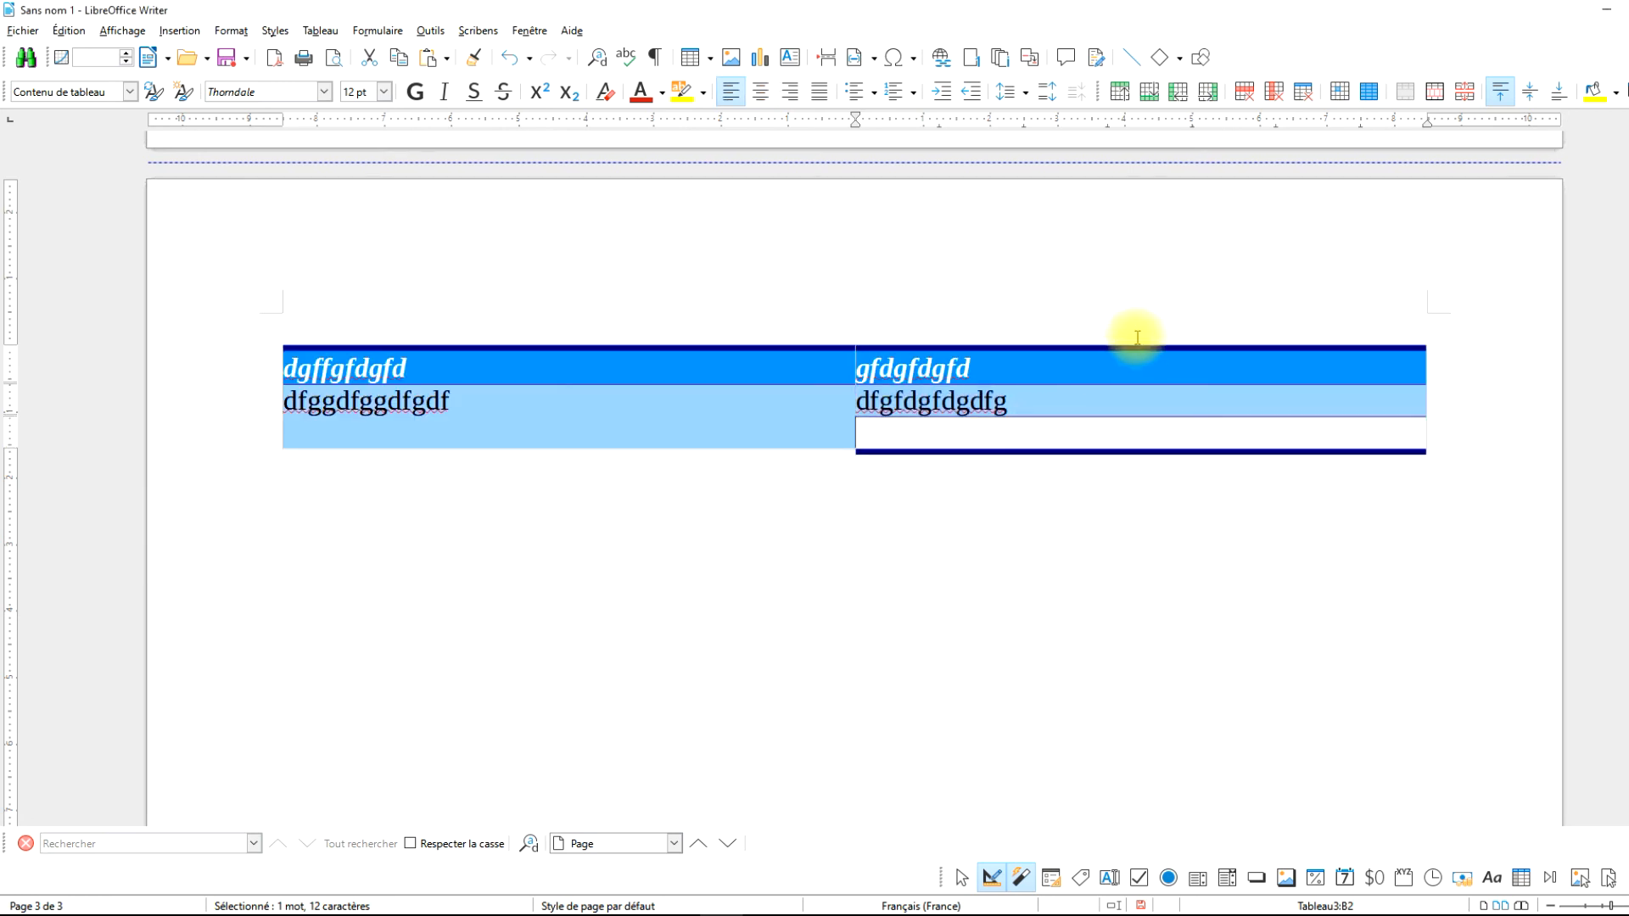
click(1057, 346)
click(1008, 403)
click(1087, 345)
click(1032, 441)
key(ctrl+z)
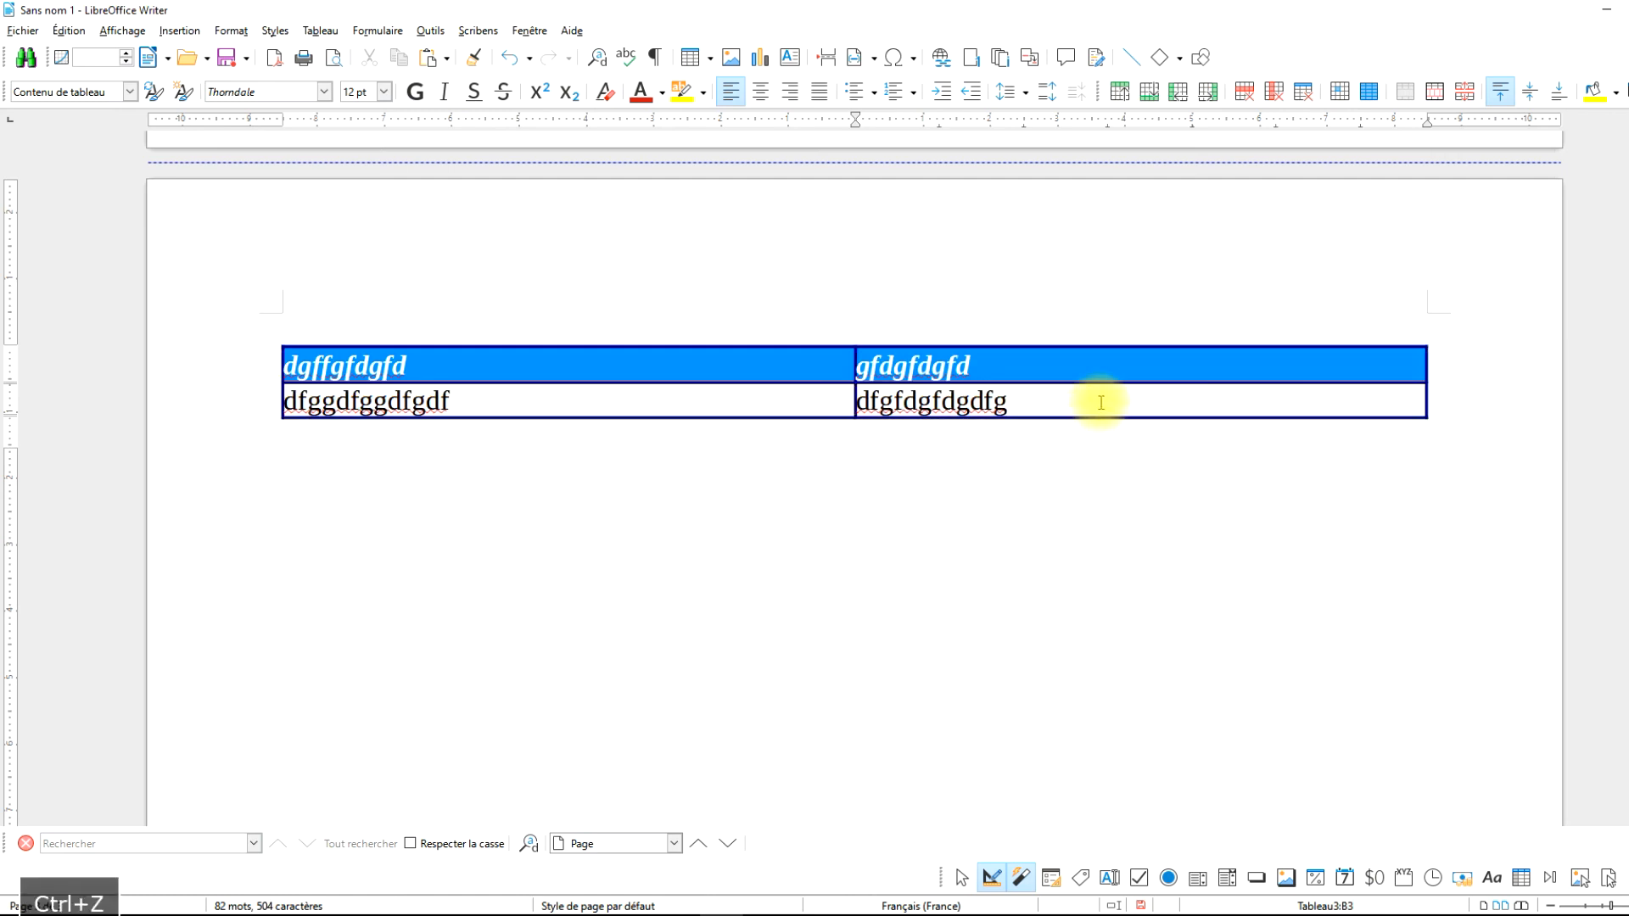
Split the second-row, second-column cell vertically into 2 and enter "sddsdsd" in the new empty cell.
drag(1080, 399, 865, 400)
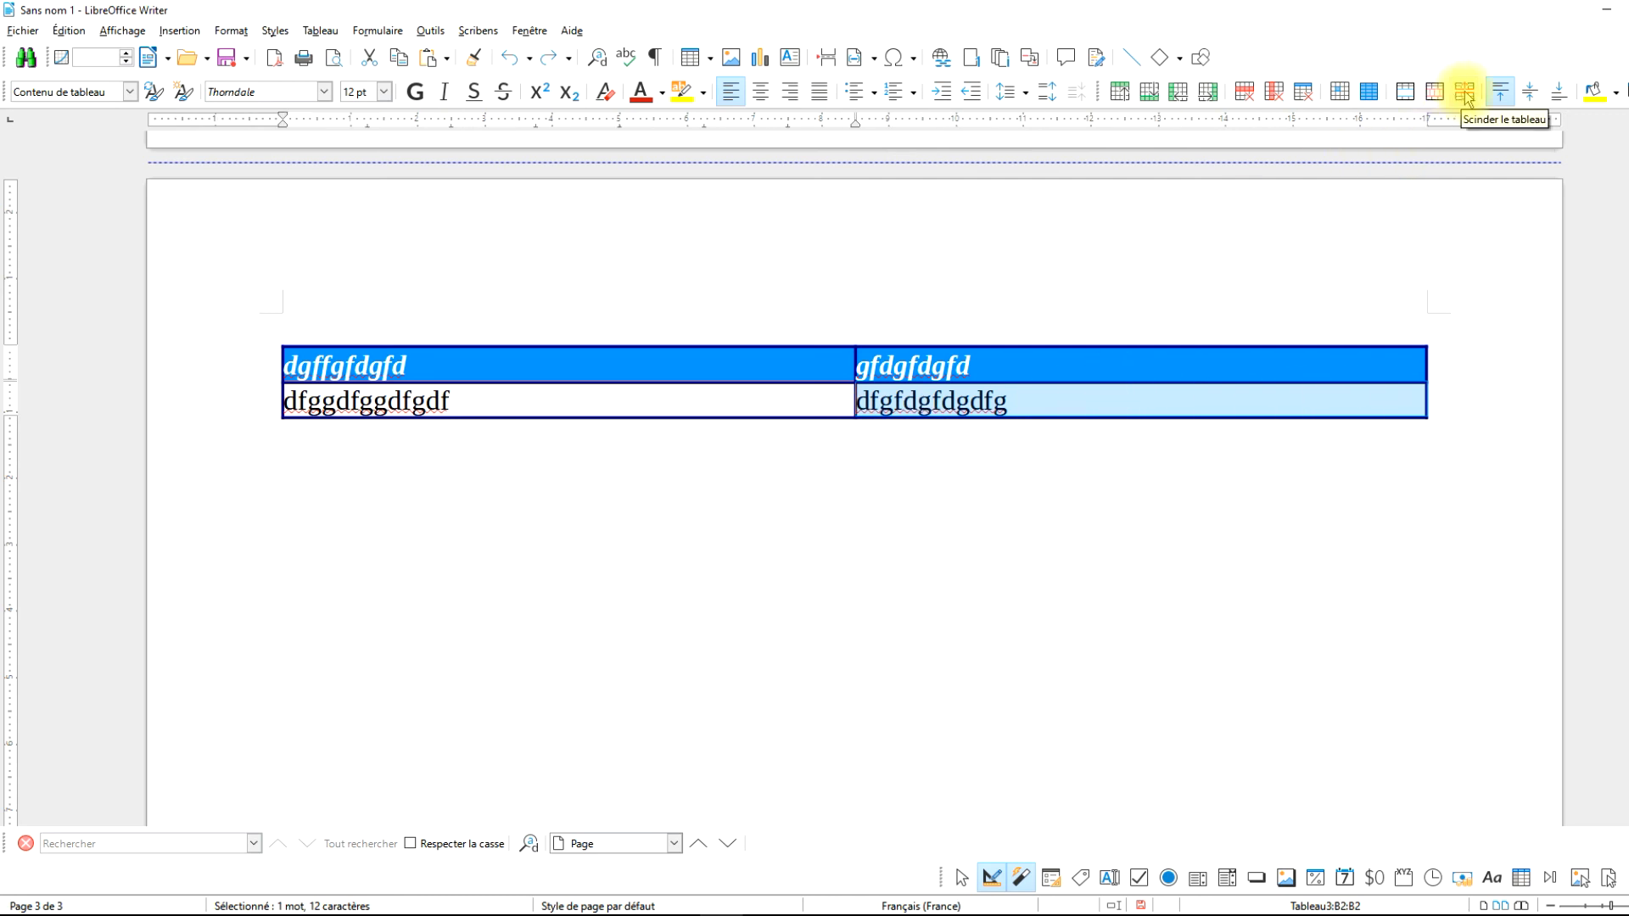
click(1434, 91)
click(752, 504)
click(854, 540)
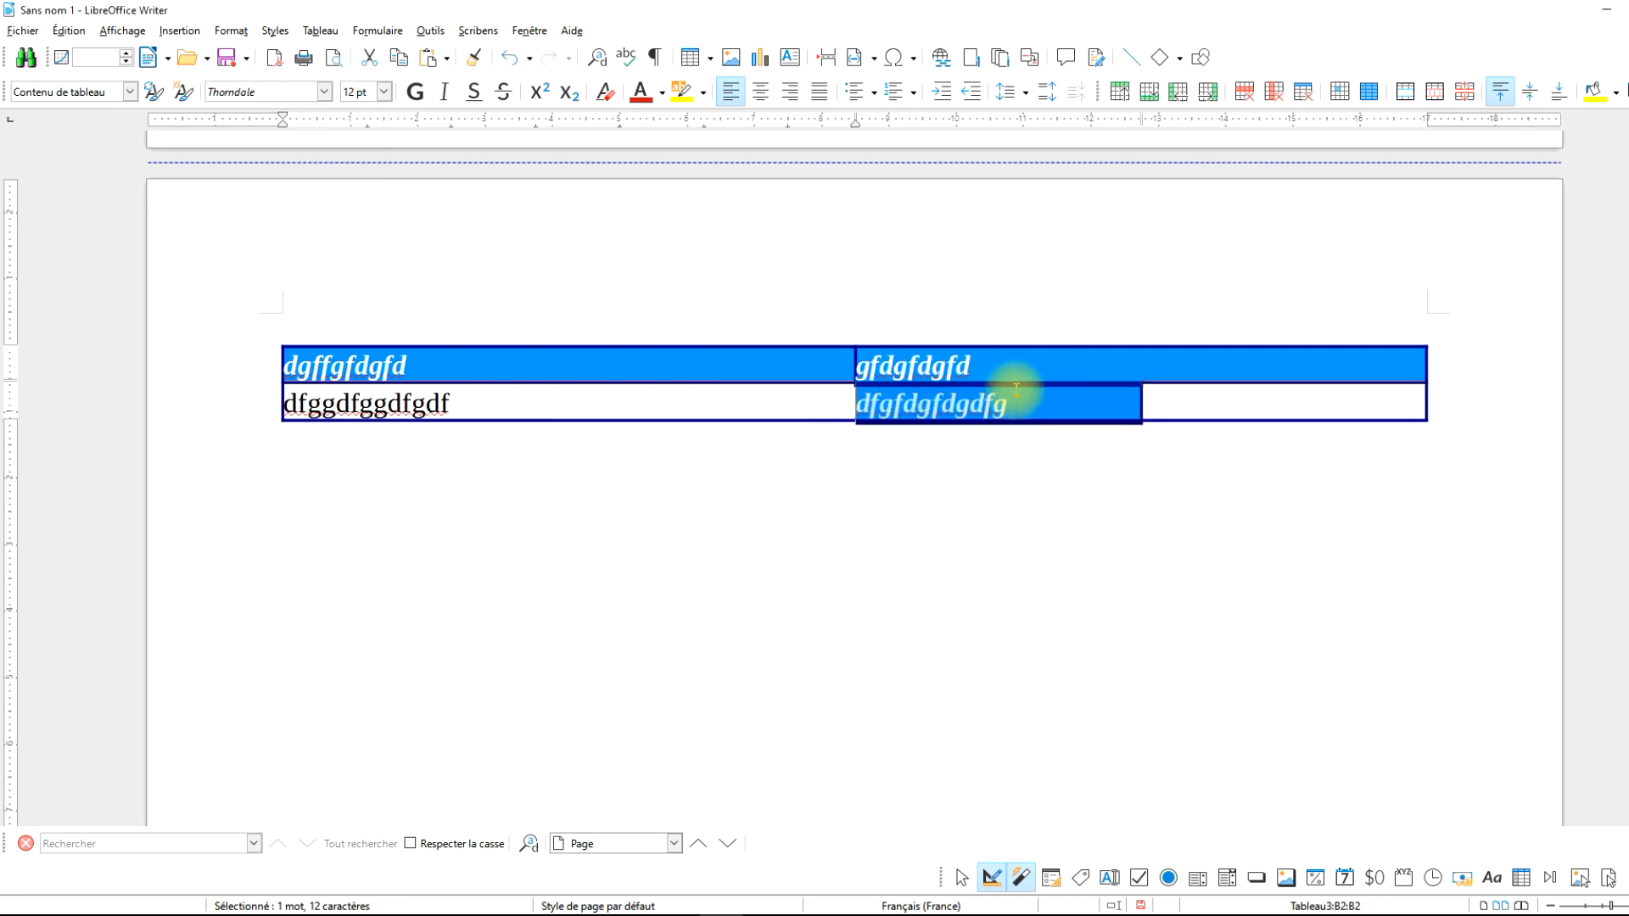
click(1199, 394)
text(sddsdsd)
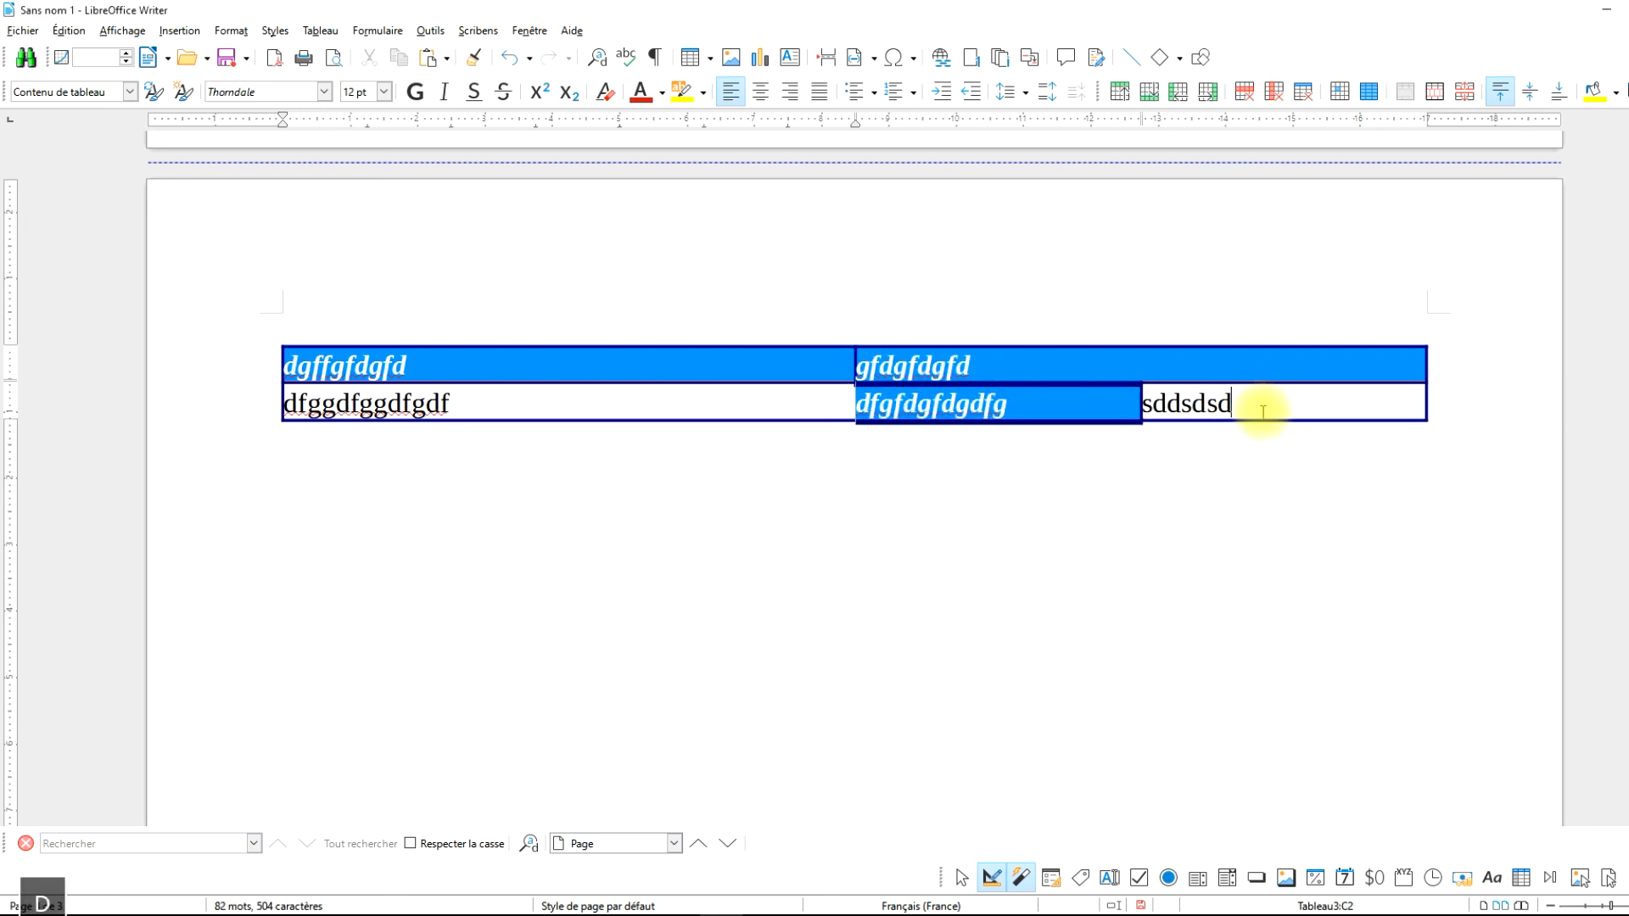
Undo the sample text, the vertical split, the table borders and the text in the second row's first cell.
key(ctrl+z)
key(ctrl+z)
key(ctrl+z)
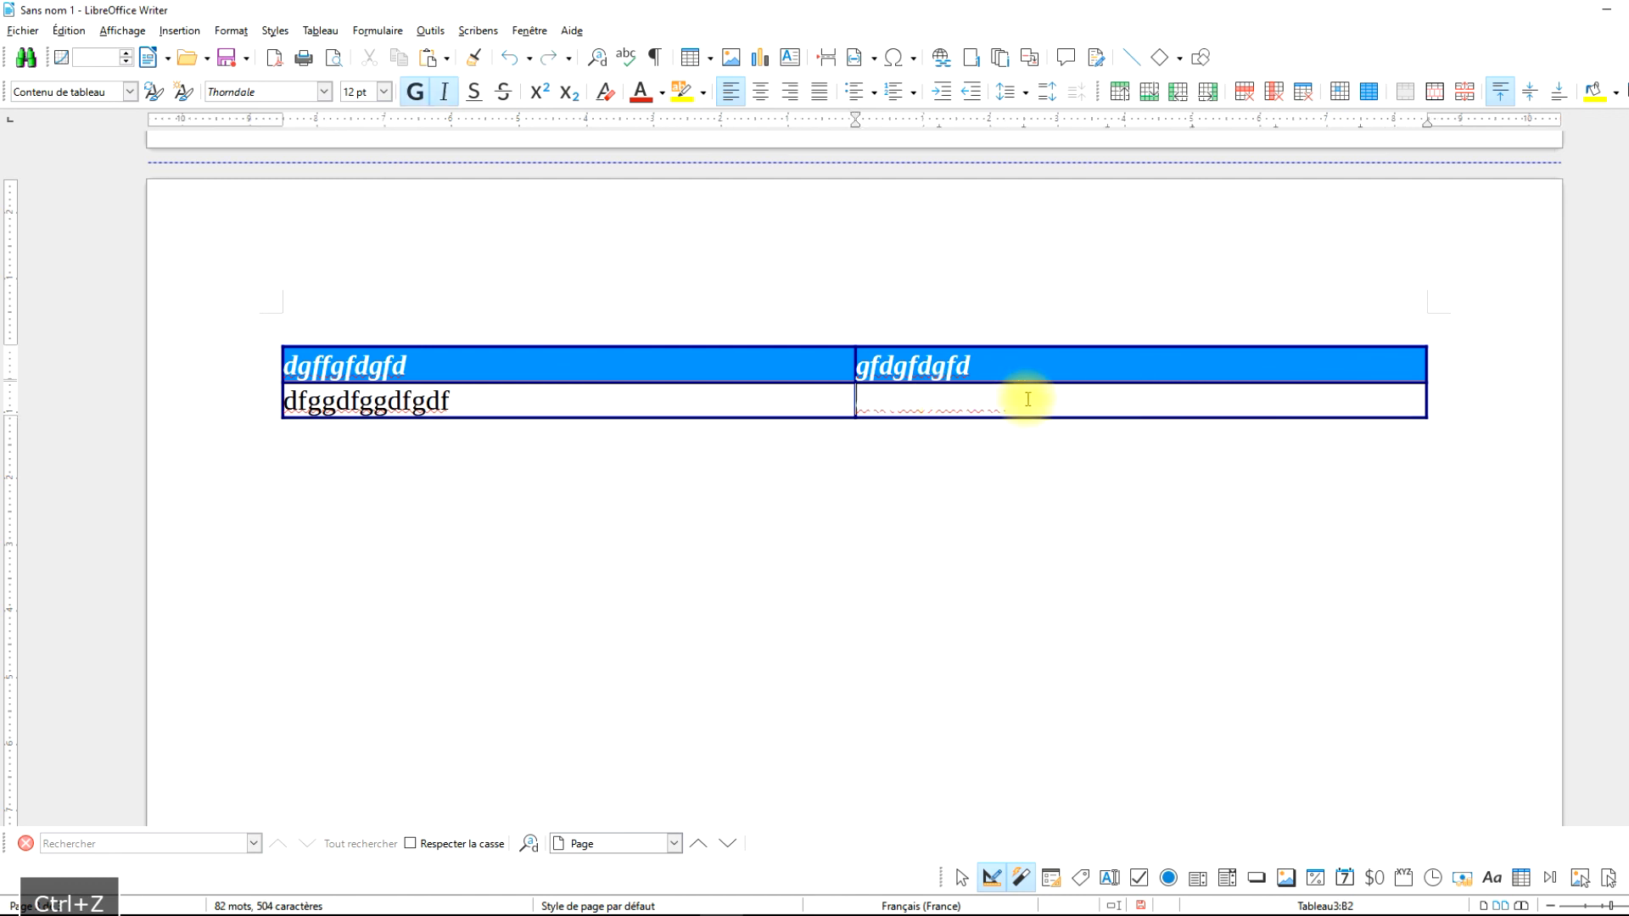
key(ctrl+z)
key(ctrl+z)
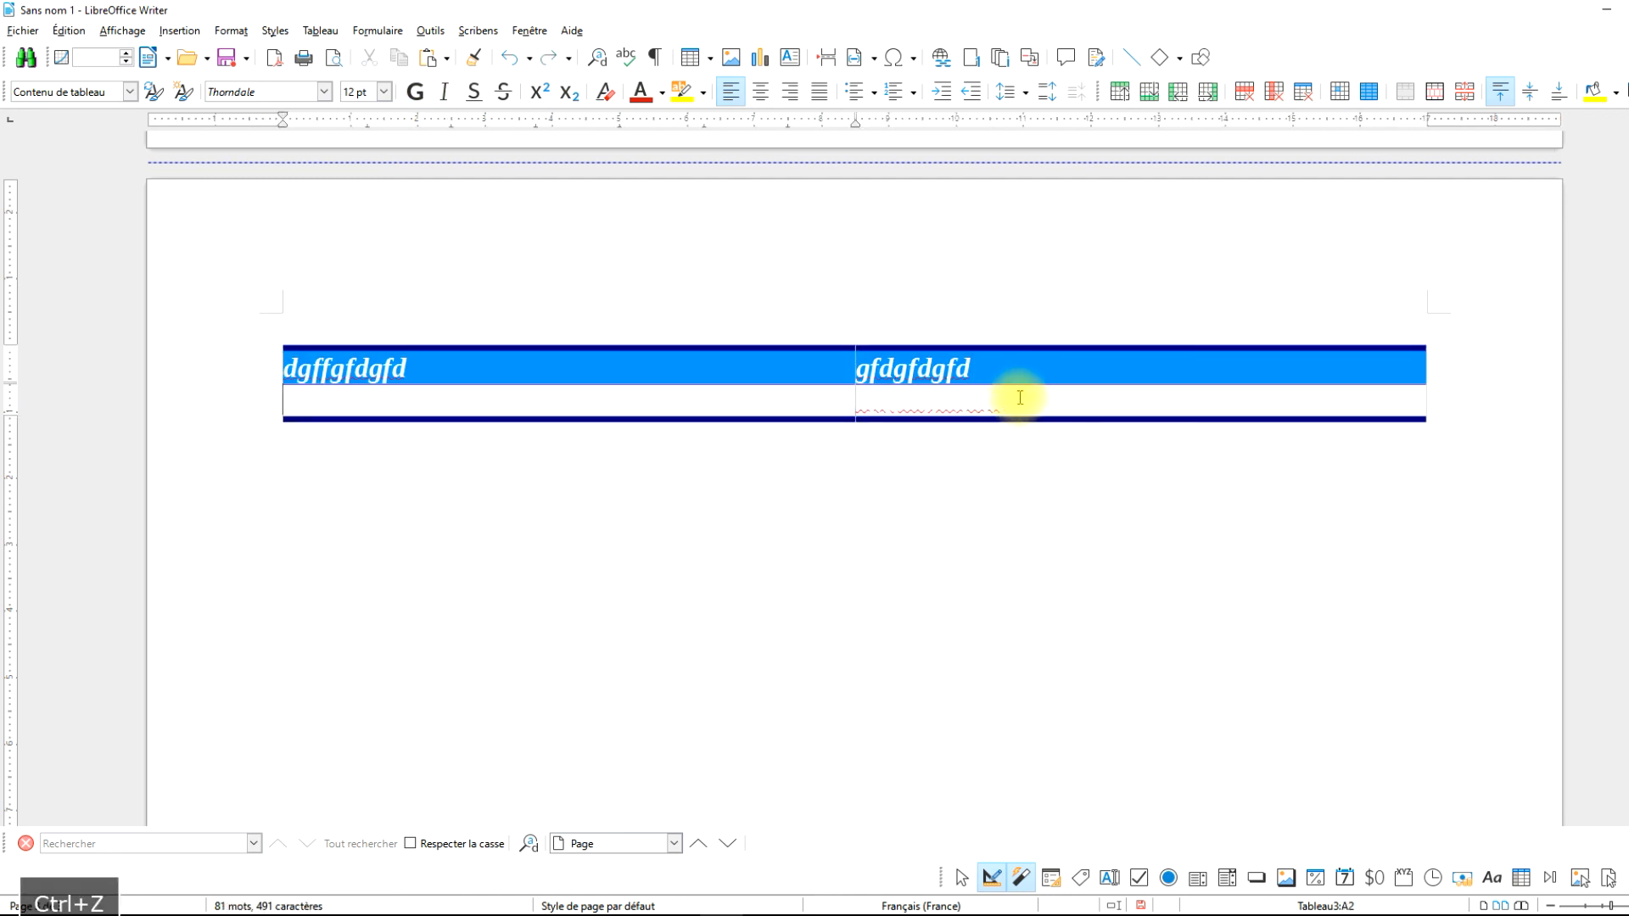
Split the second header cell of the blue table vertically into 5 cells.
click(322, 31)
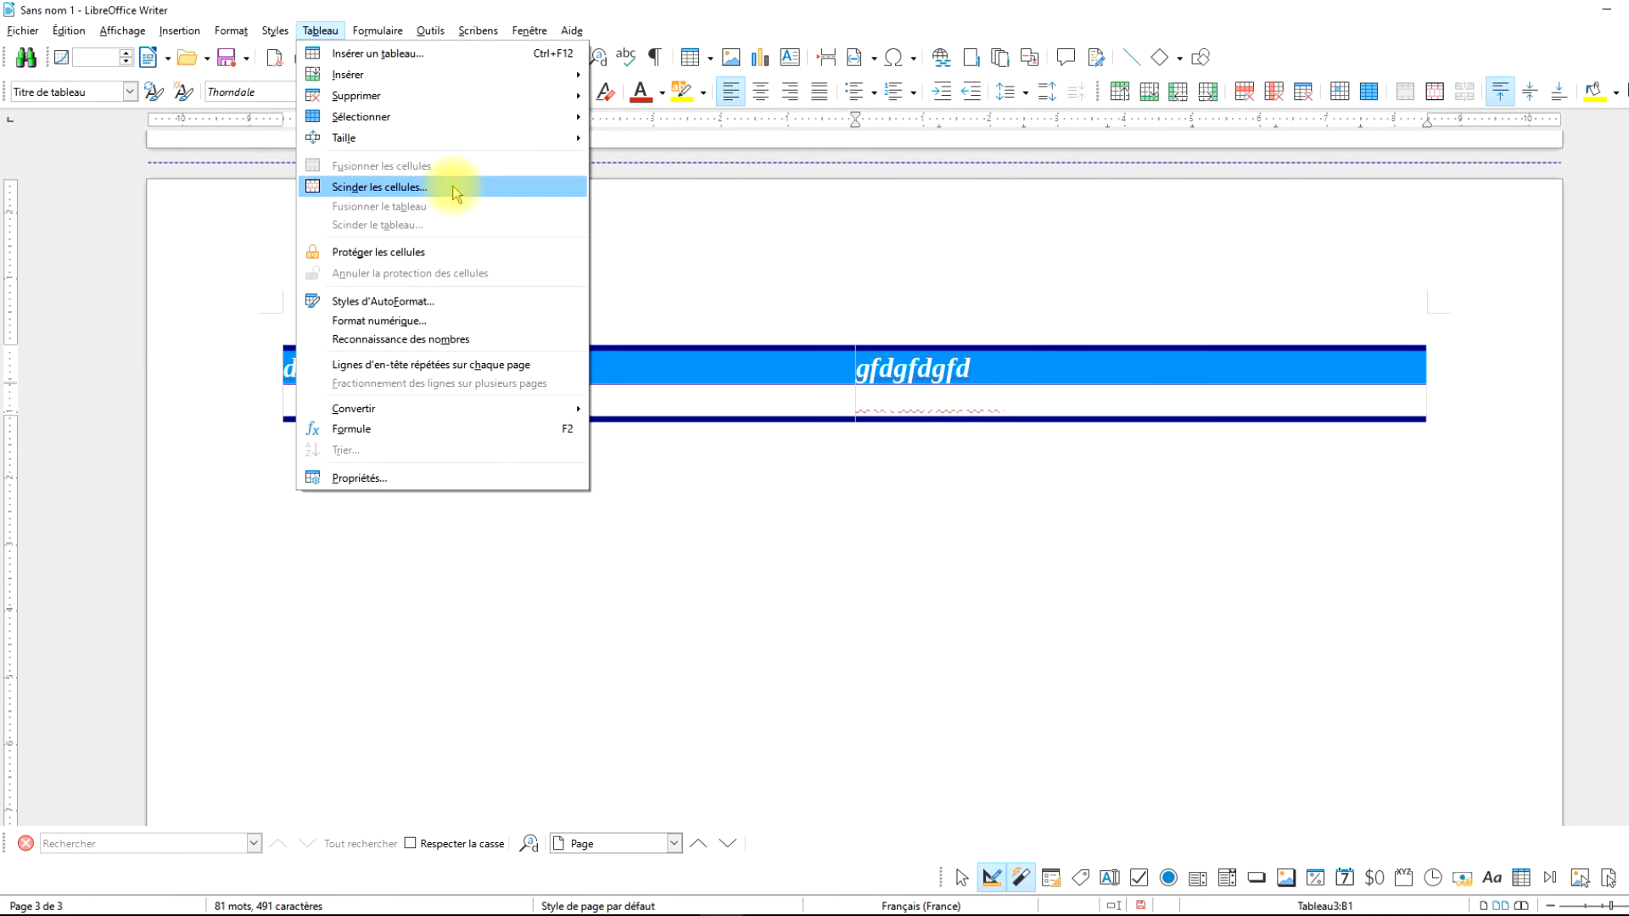
click(457, 193)
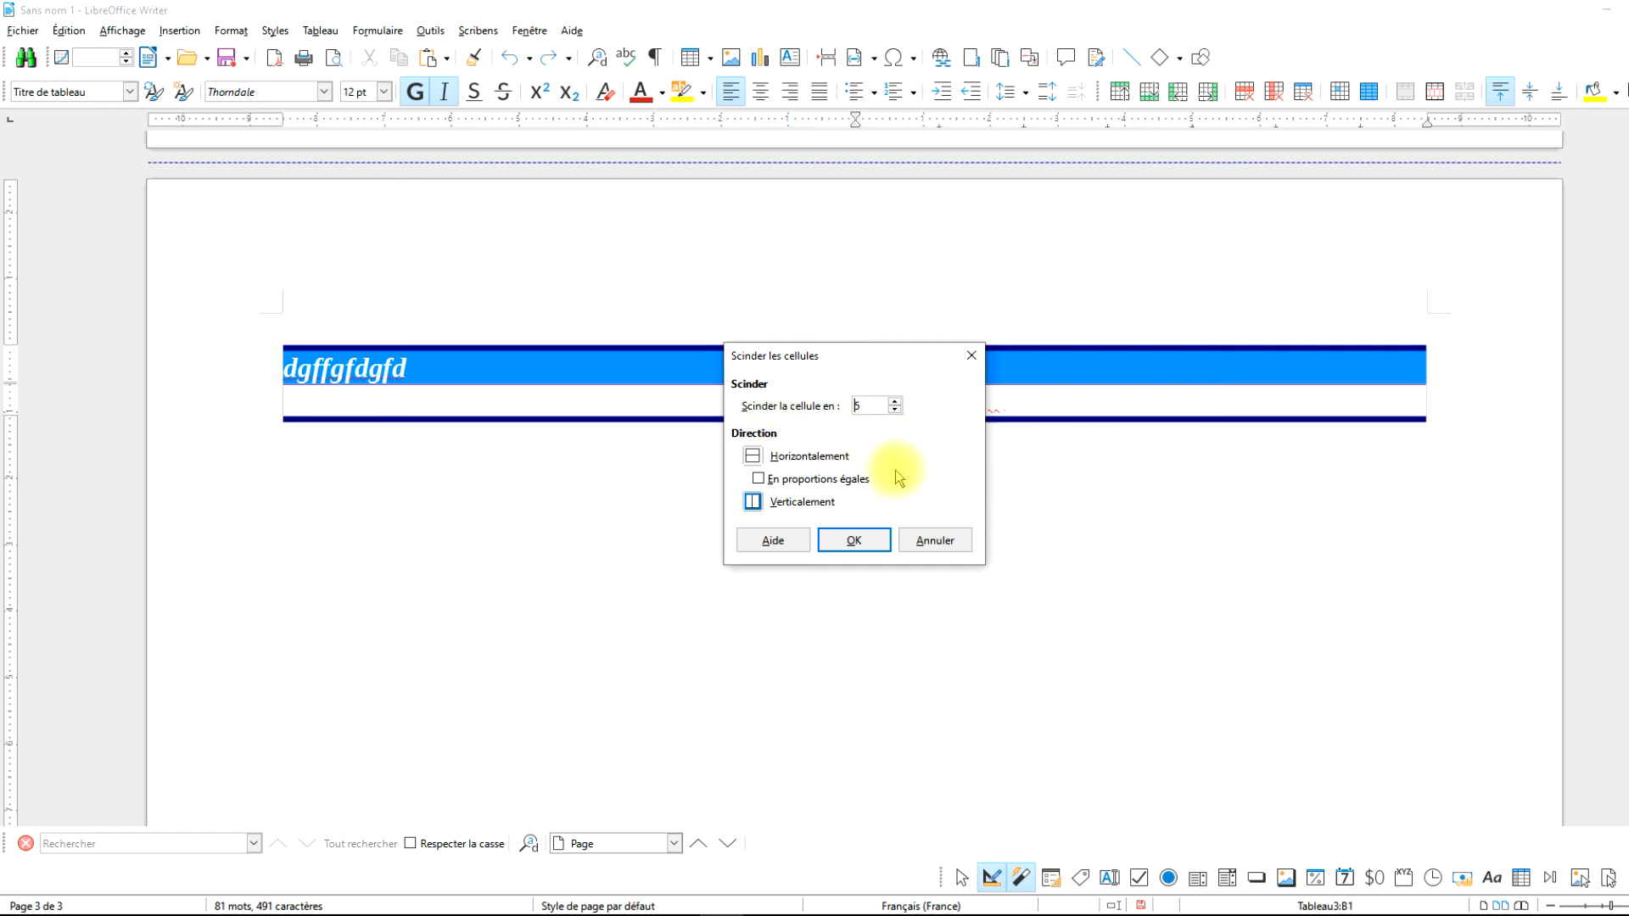
click(854, 540)
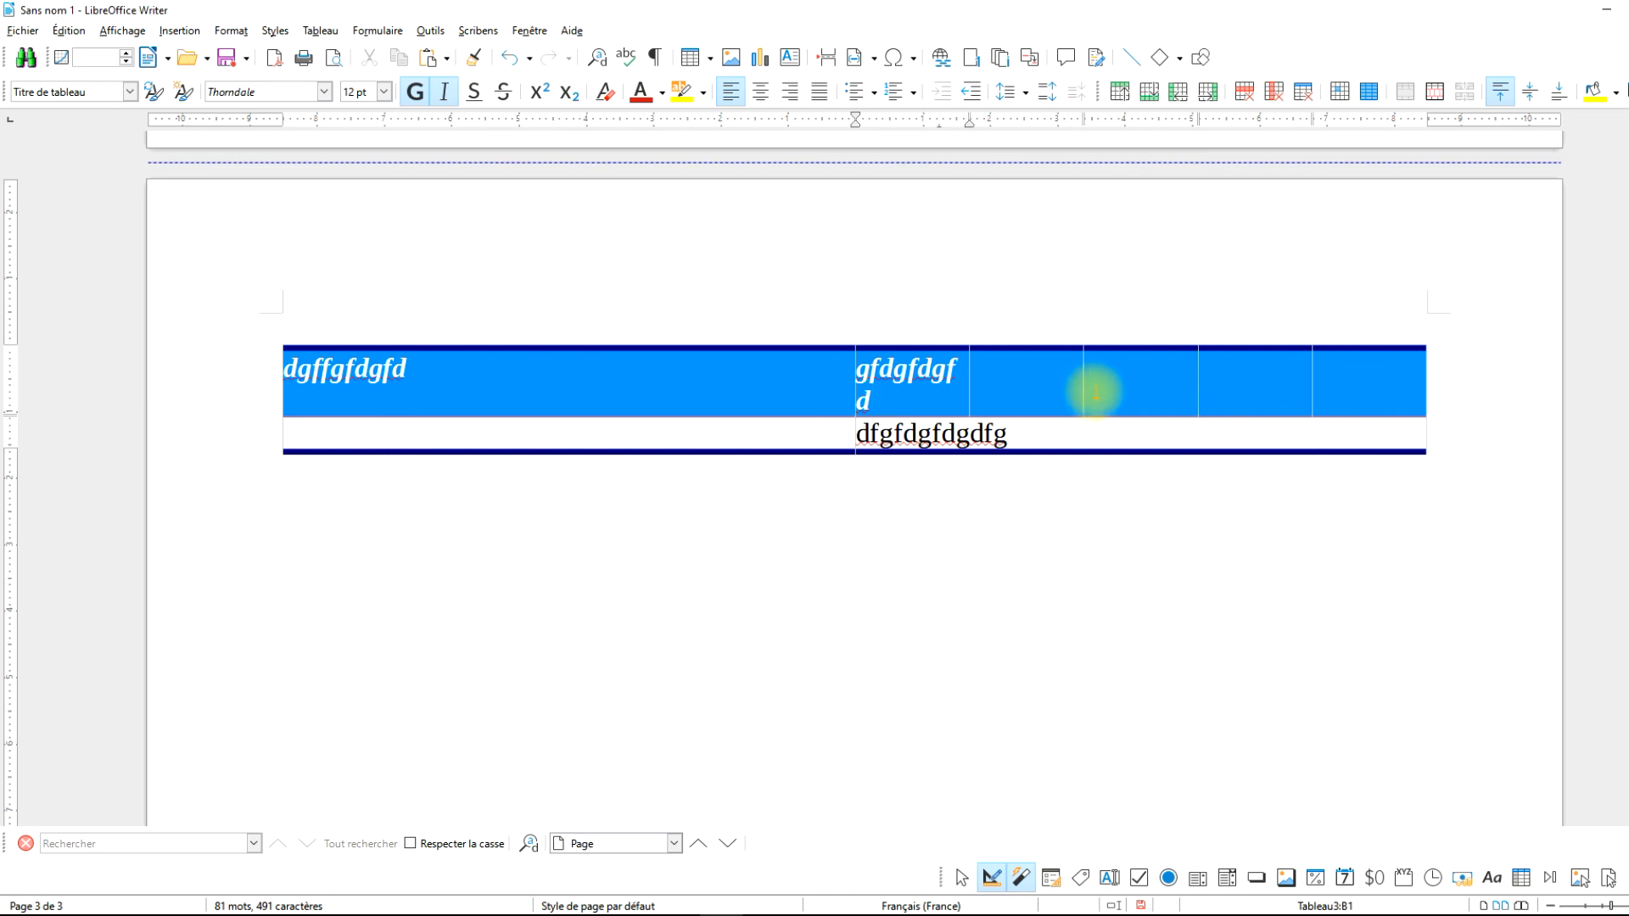
click(1123, 439)
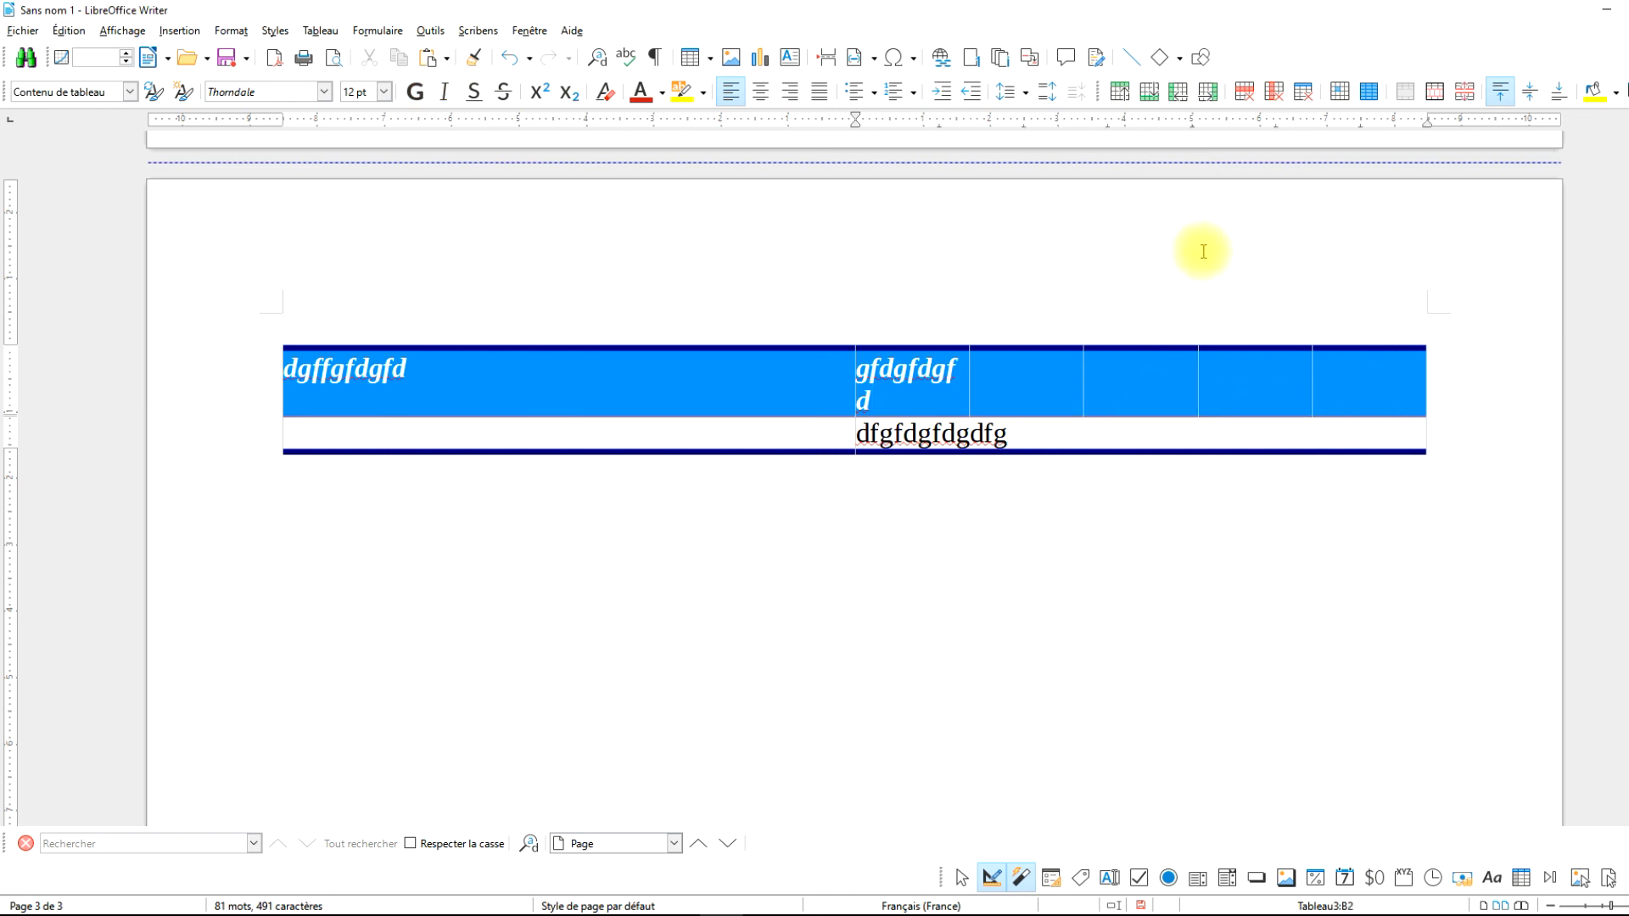
Go back to the numbered ingredient table at the beginning of the document.
scroll(1121, 406, up, 10)
scroll(1147, 407, down, 5)
scroll(1147, 407, up, 20)
scroll(1147, 391, up, 6)
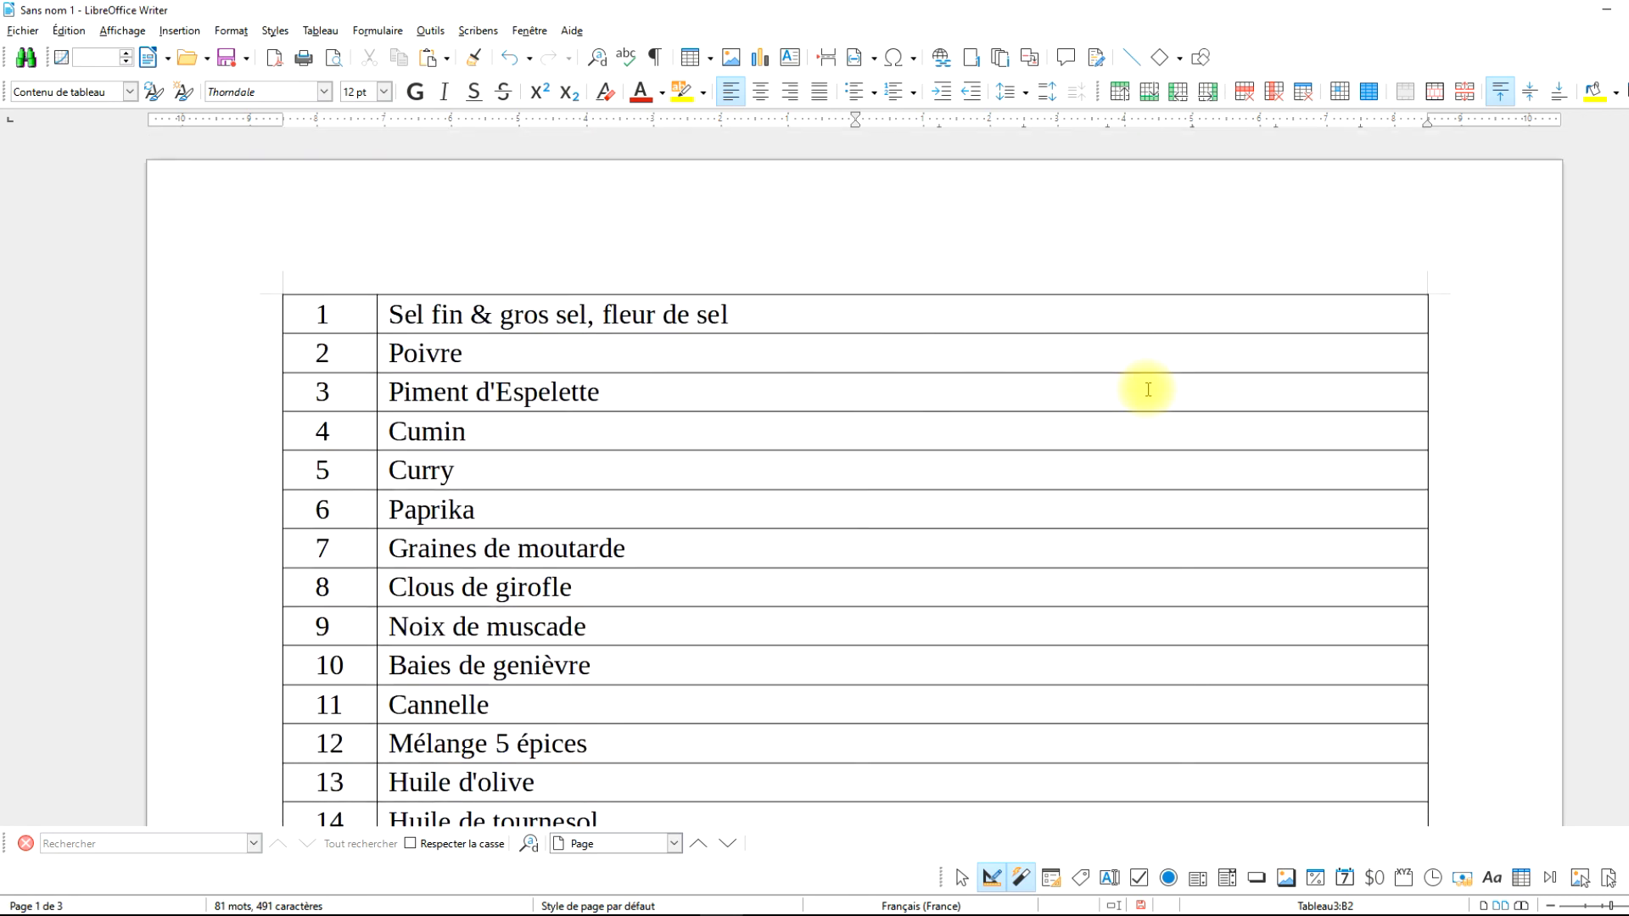